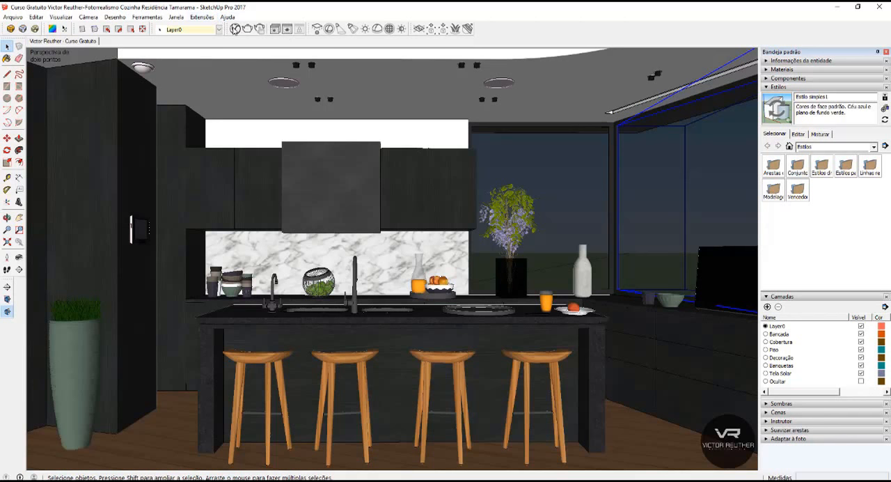
Correct the V-Ray render's colors with exposure 3.15, highlight burn 0.35, contrast -0.01 and a white balance temperature of 7332.
click(234, 28)
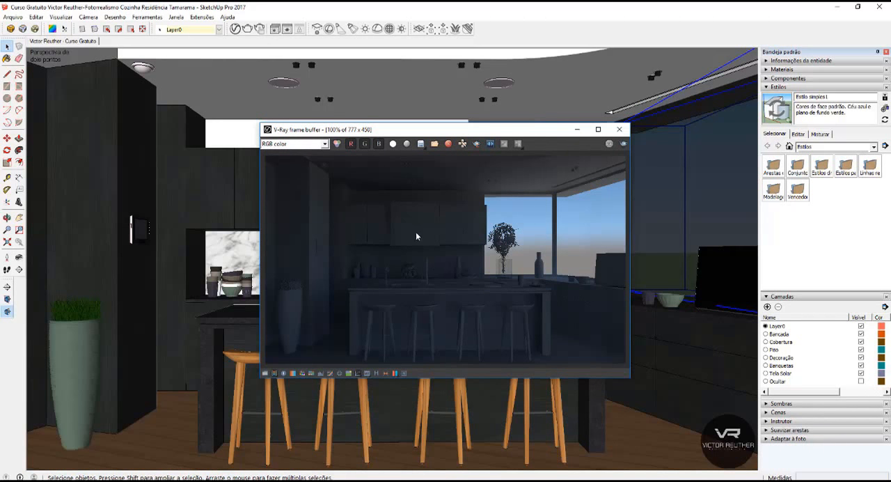
click(265, 373)
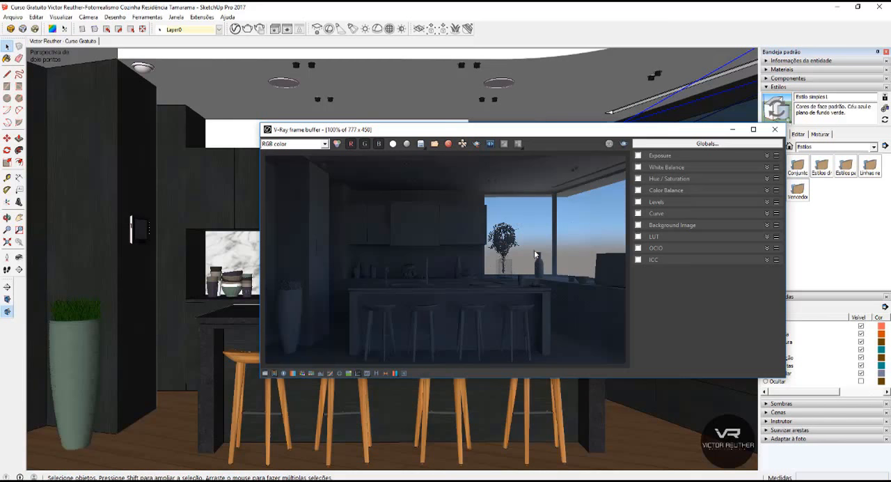
click(665, 156)
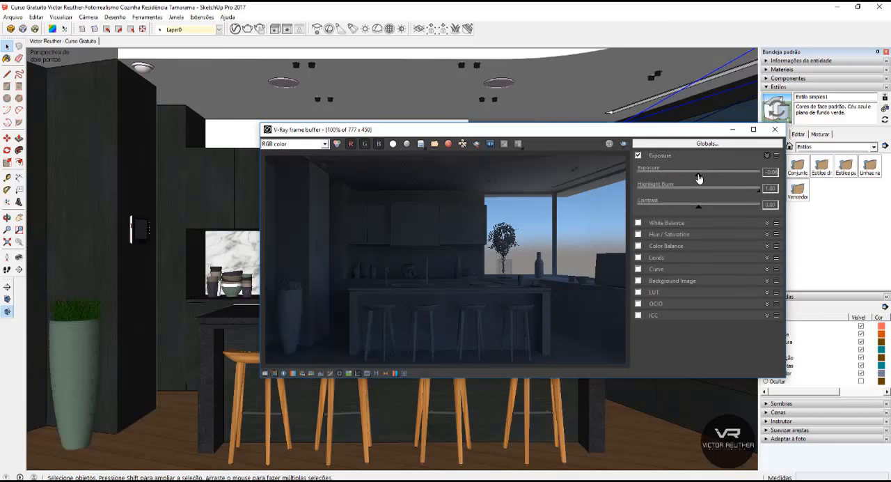
mouse_move(699, 178)
mouse_down()
mouse_move(733, 180)
mouse_move(724, 192)
mouse_move(681, 192)
mouse_move(707, 212)
mouse_move(699, 211)
mouse_up()
drag(736, 177, 741, 178)
click(638, 224)
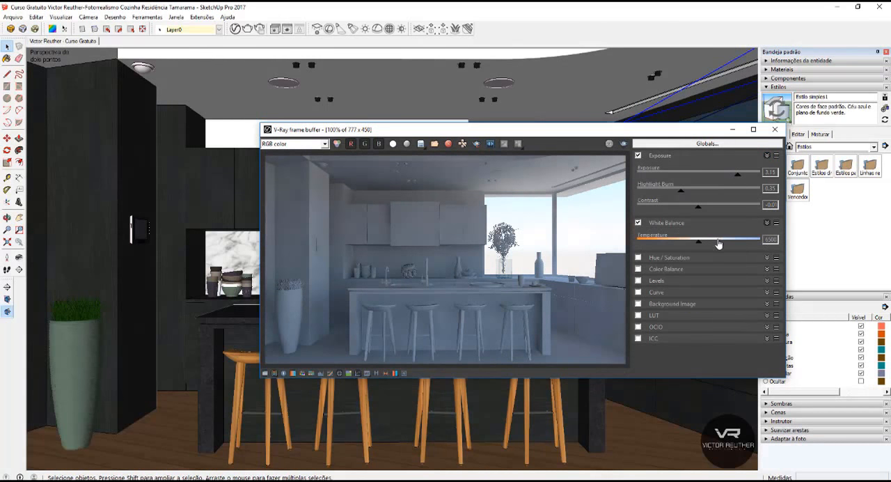
mouse_move(700, 242)
mouse_down()
mouse_move(689, 243)
mouse_move(712, 243)
mouse_up()
Start saving the global color corrections and create a folder named Ajustes FB inside Curso Gratuito.
click(702, 144)
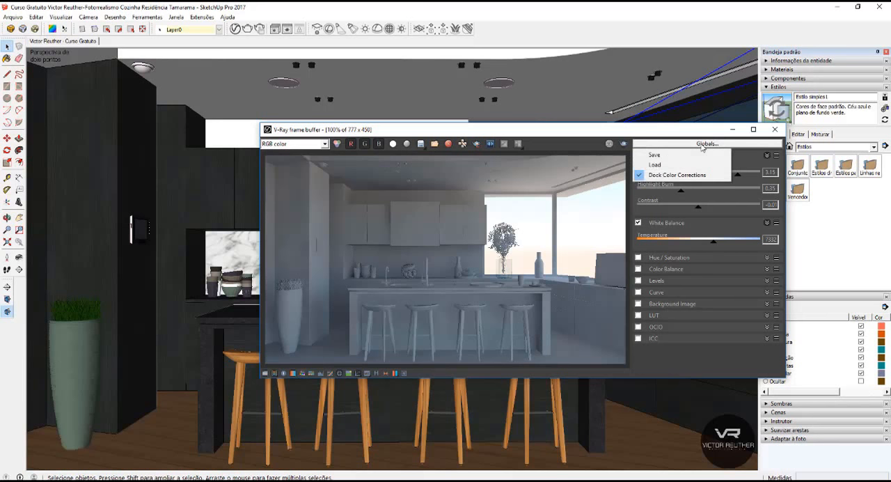
click(661, 156)
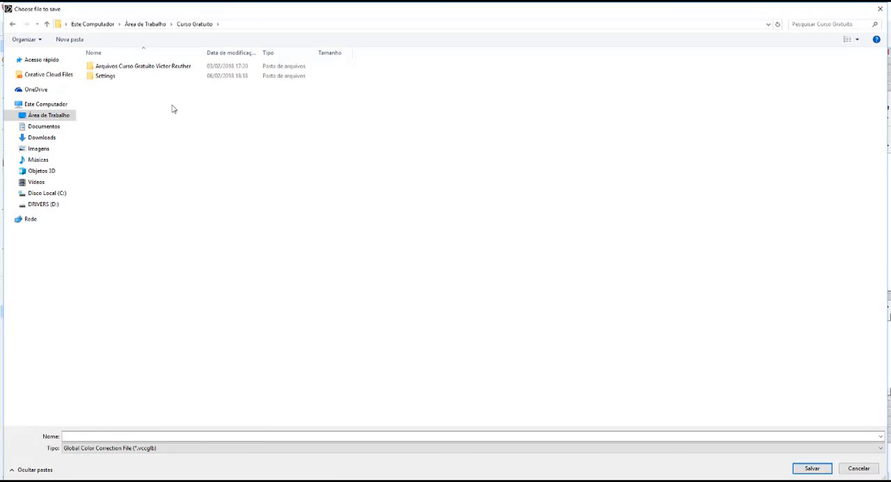
right_click(173, 109)
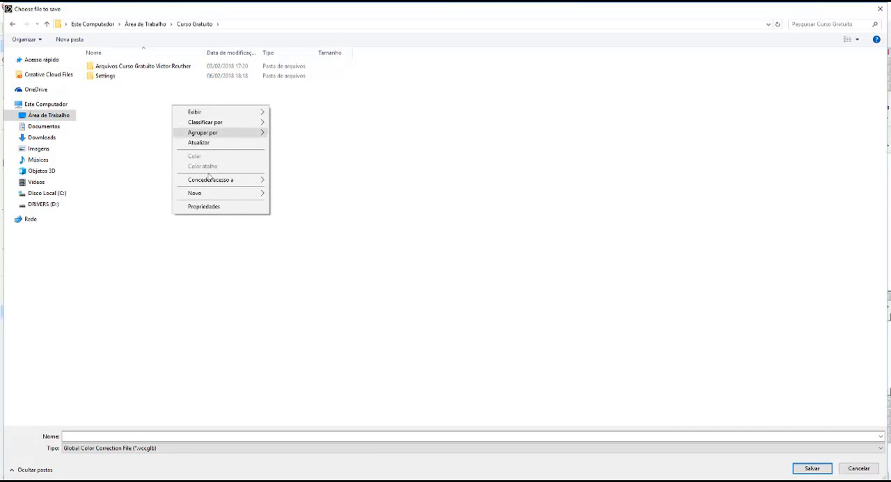
mouse_move(245, 196)
click(284, 194)
text(Ajustes FR)
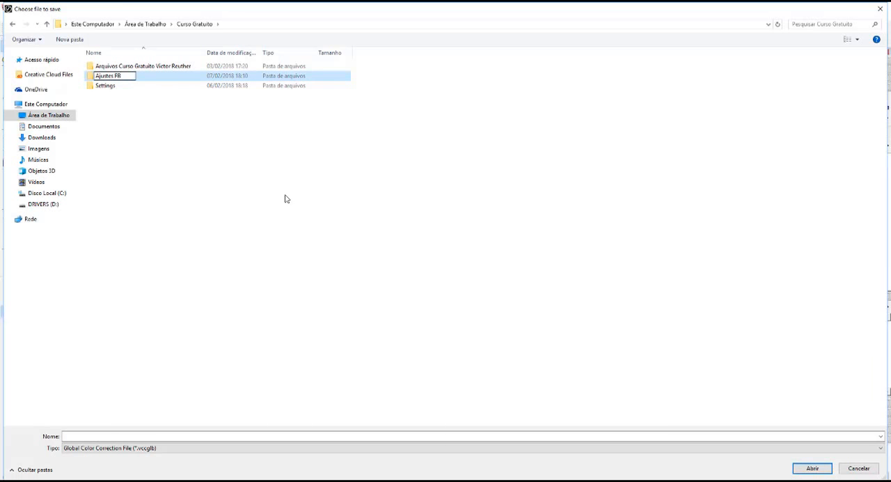
key(Return)
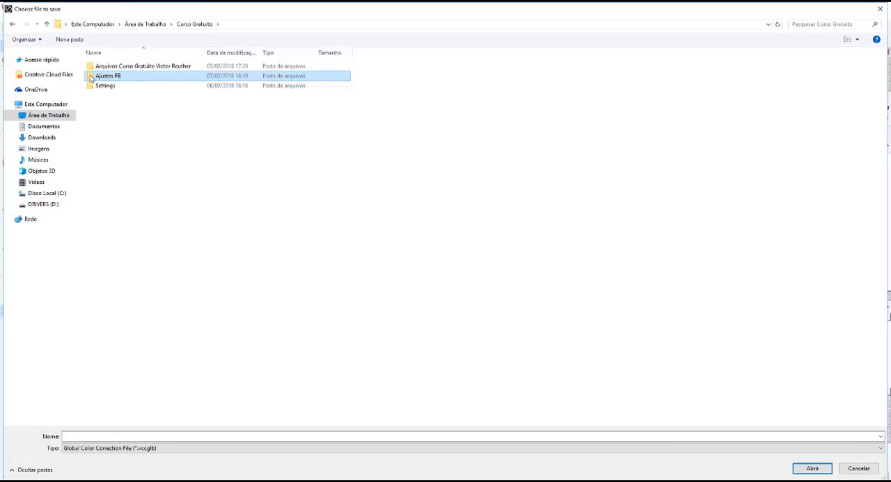
Save the color corrections in the Ajustes FB folder as Ajustes and close the frame buffer.
key(Return)
click(132, 434)
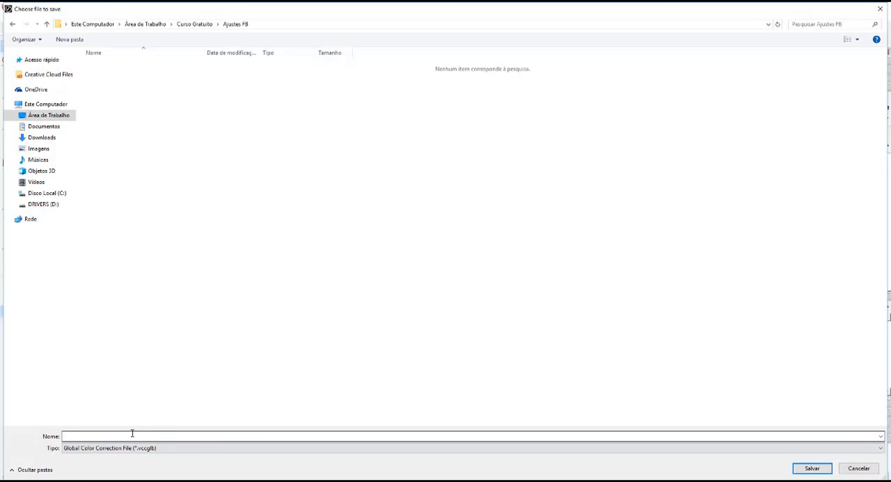
text(Ajuste)
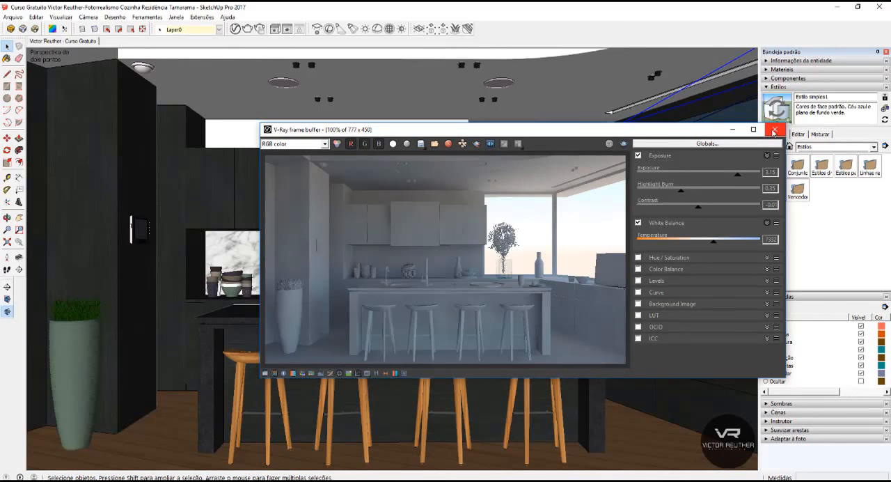
click(775, 131)
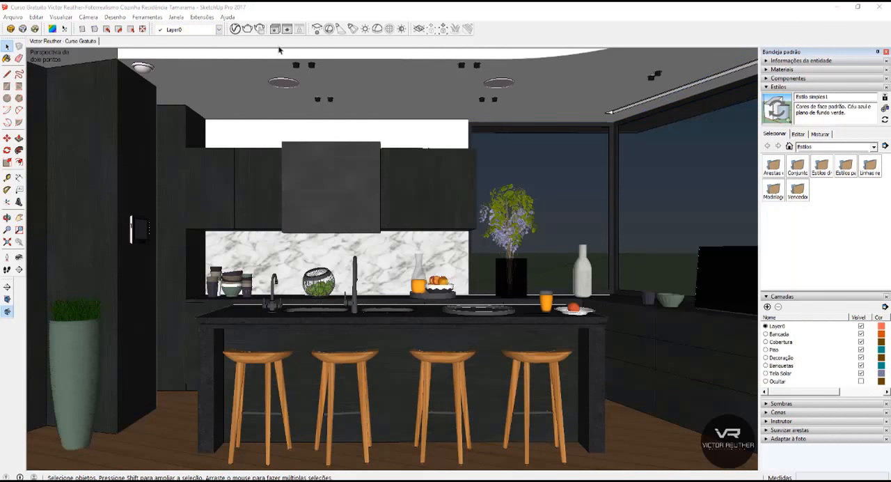
Render the kitchen scene again and load the saved Ajustes.vccglb color corrections onto it.
click(248, 30)
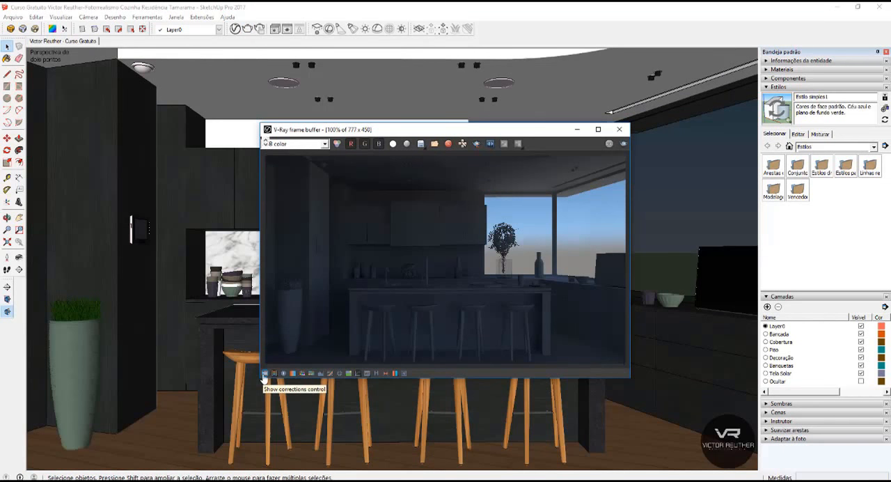
click(264, 374)
click(708, 145)
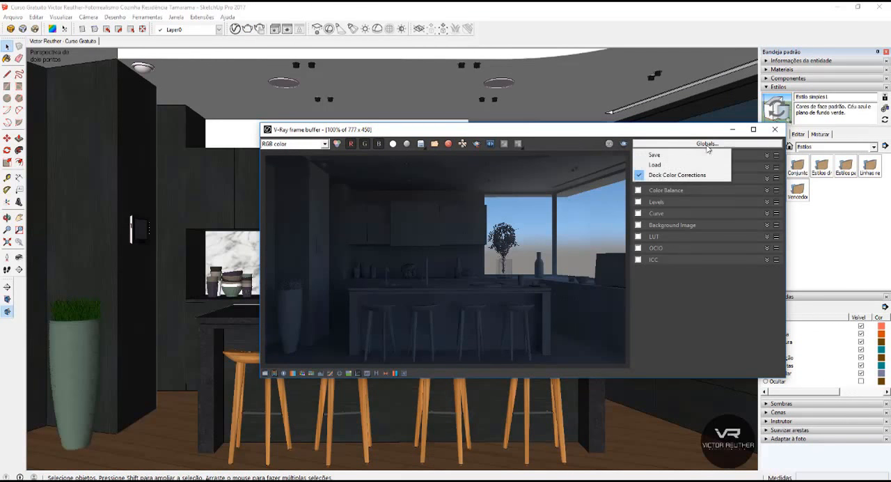
click(674, 165)
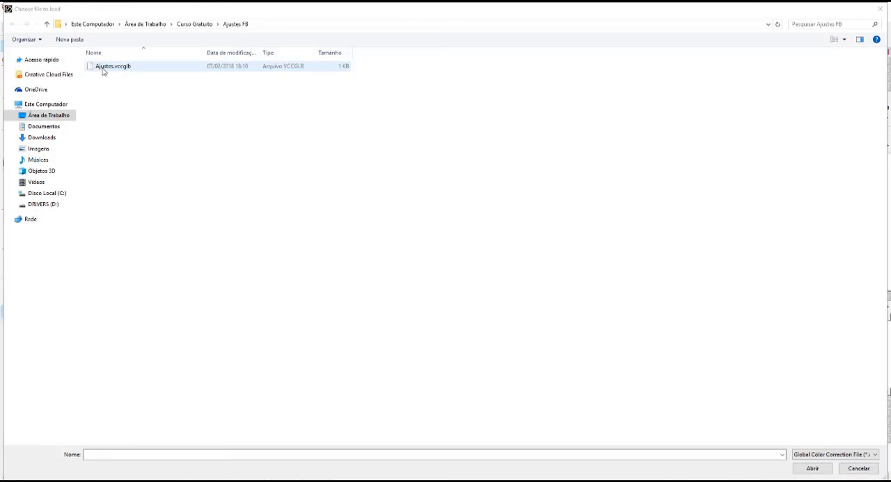
double_click(107, 67)
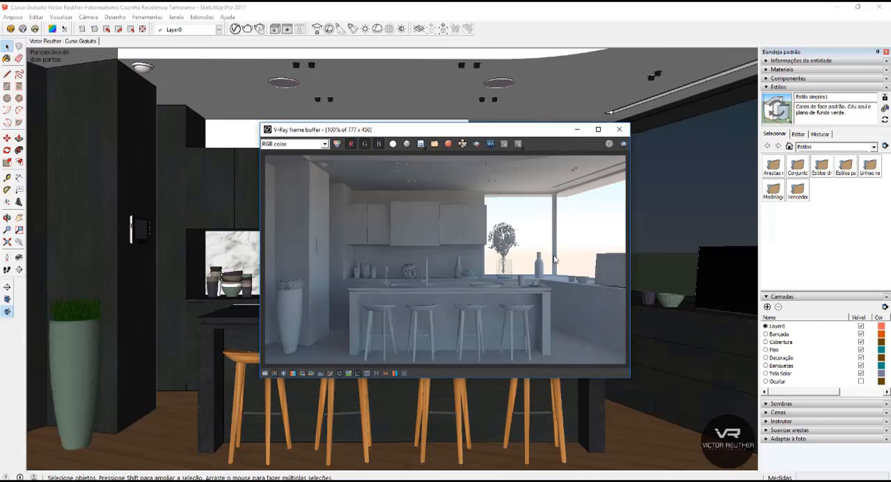
click(576, 133)
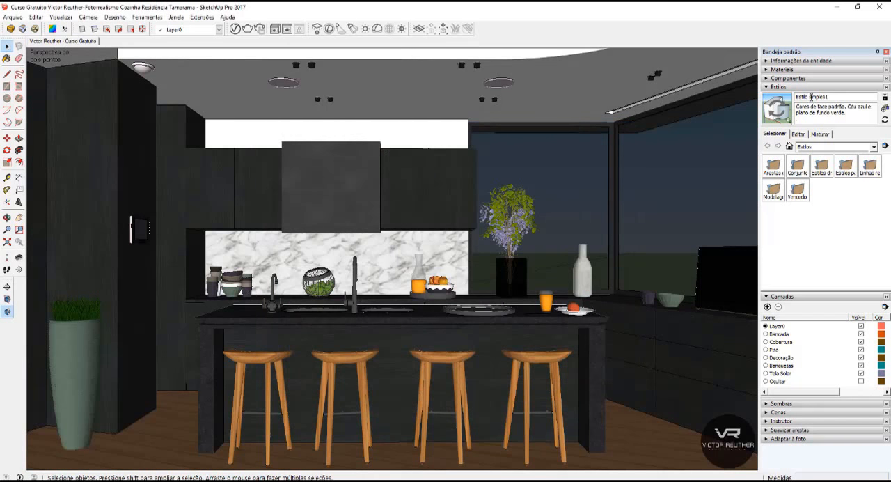
Collapse the styles and layers settings, open the shadow settings and turn on the model's shadows.
click(779, 87)
click(780, 96)
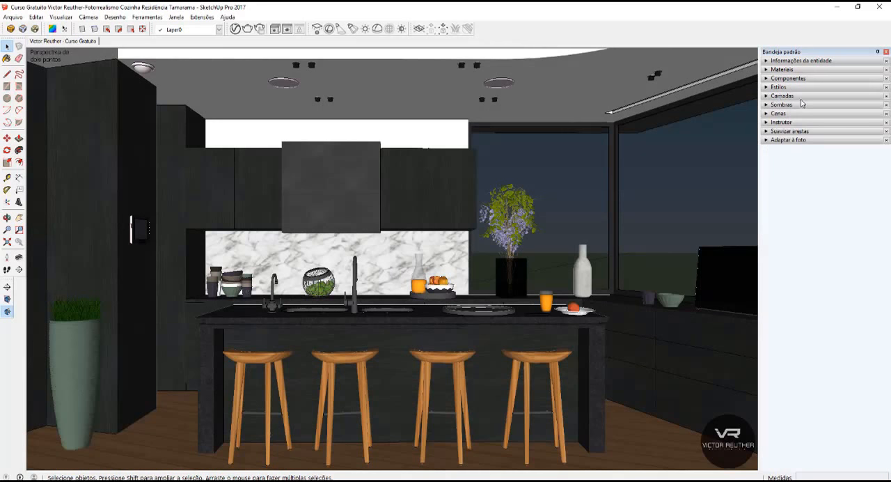
click(780, 106)
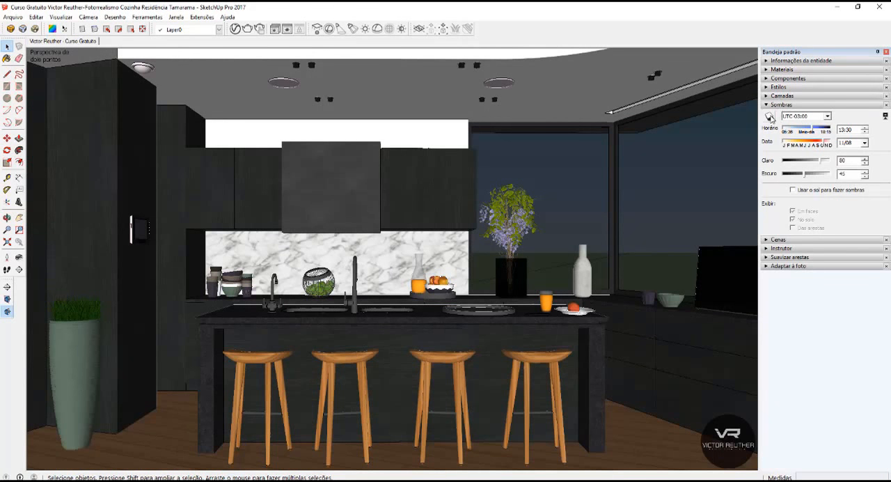
click(770, 117)
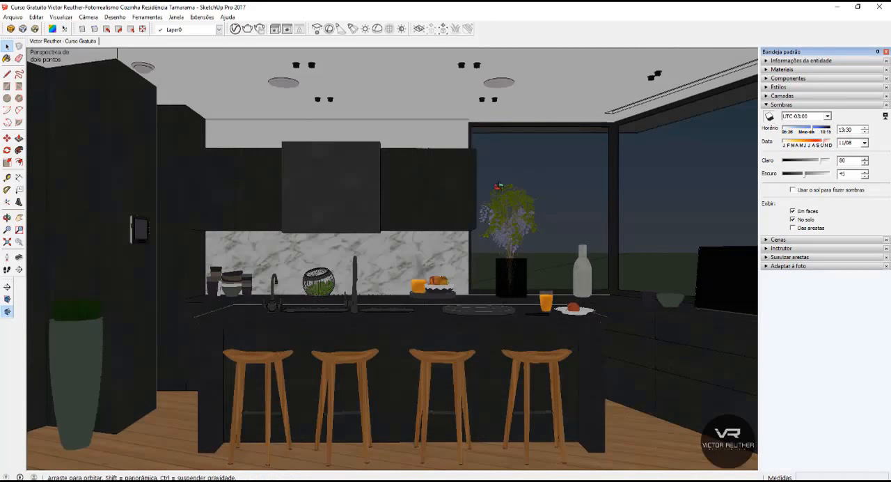
Reorient the model's solar north from a point beside the curved terrace, directing it roughly opposite the green axis.
middle_drag(500, 186, 187, 331)
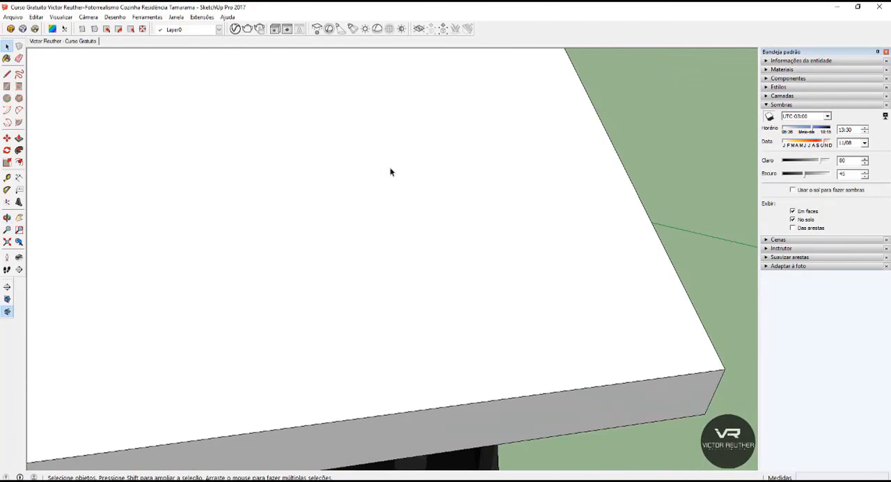
scroll(435, 175, down, 8)
middle_drag(81, 278, 365, 239)
scroll(364, 238, down, 4)
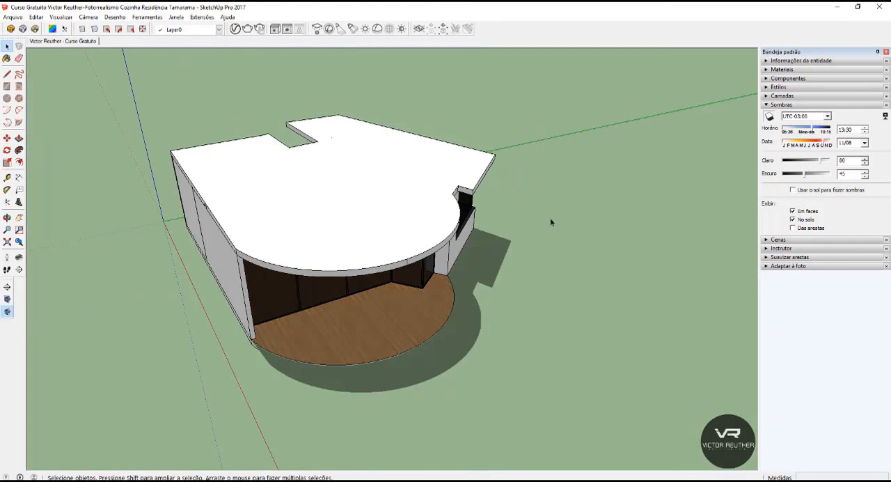
middle_drag(559, 217, 570, 216)
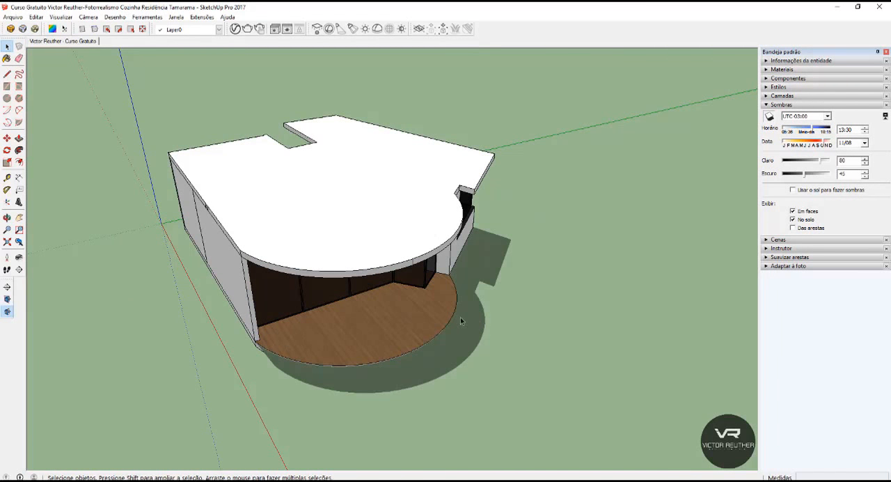
key(n)
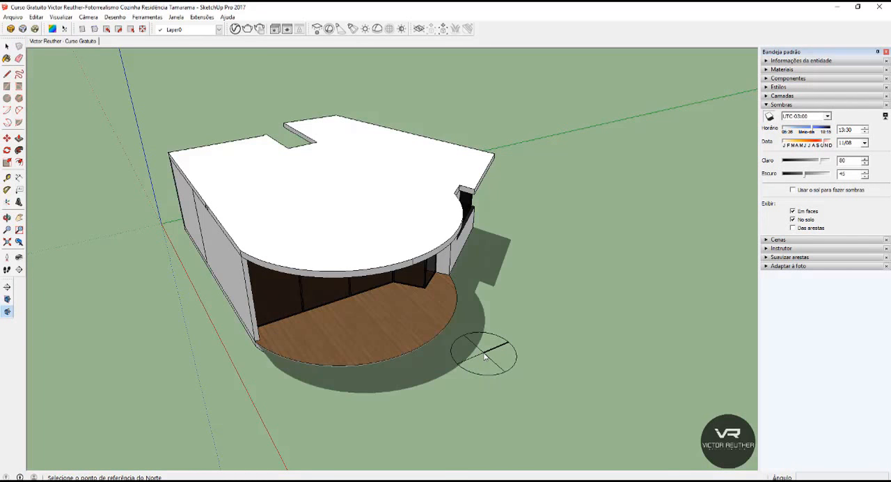
click(486, 357)
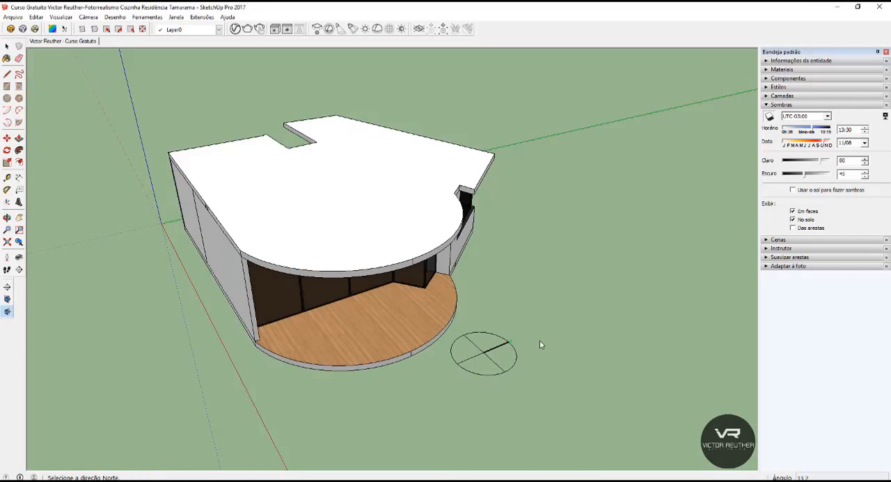
click(539, 341)
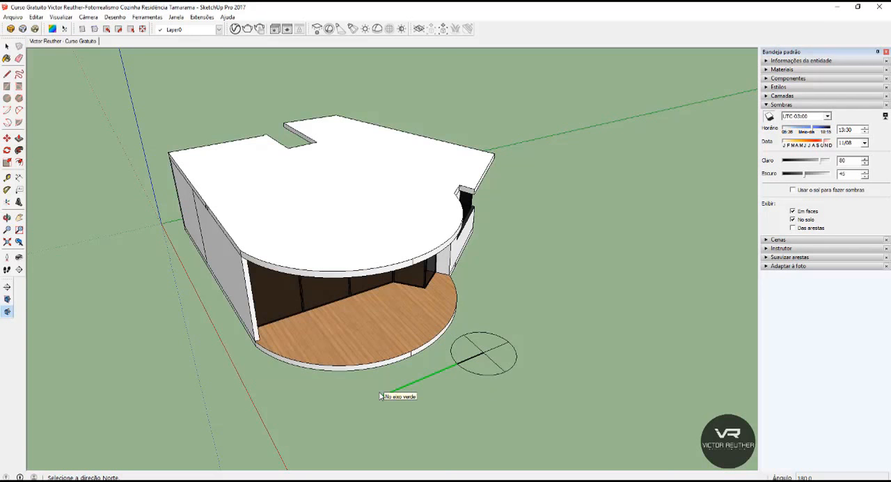
click(324, 381)
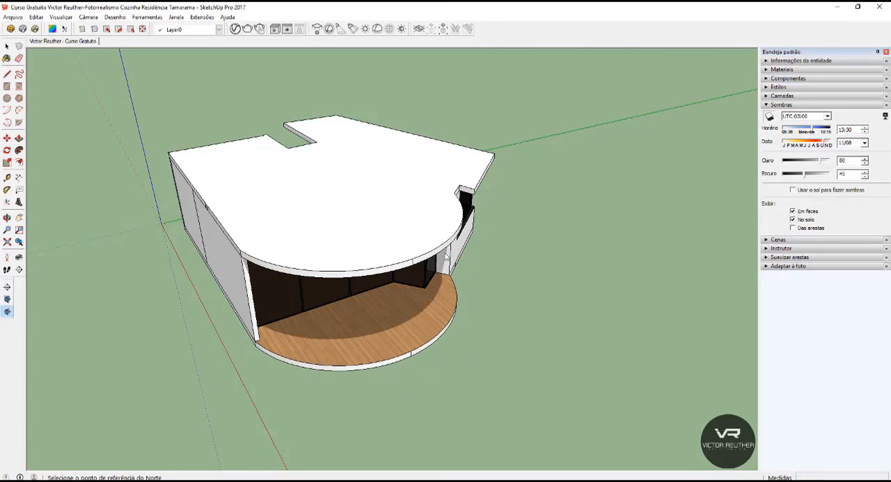
Set the shadow time of day to 16:30.
middle_drag(483, 253, 438, 247)
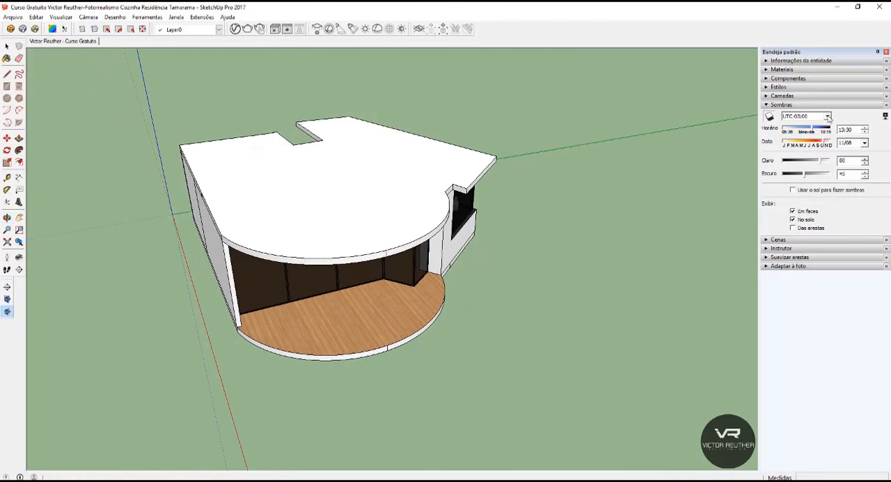
click(816, 132)
click(813, 130)
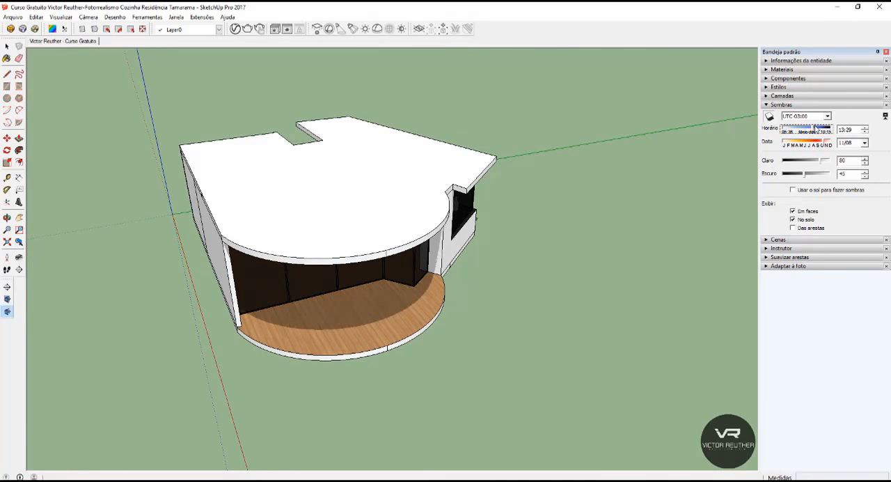
drag(814, 130, 828, 130)
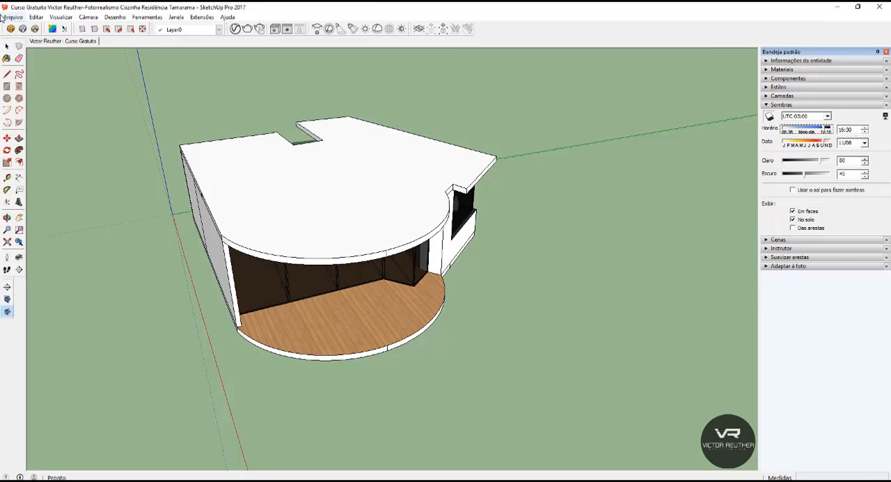
Return to the saved kitchen scene, turn off the shadows and collapse the shadow settings.
click(58, 41)
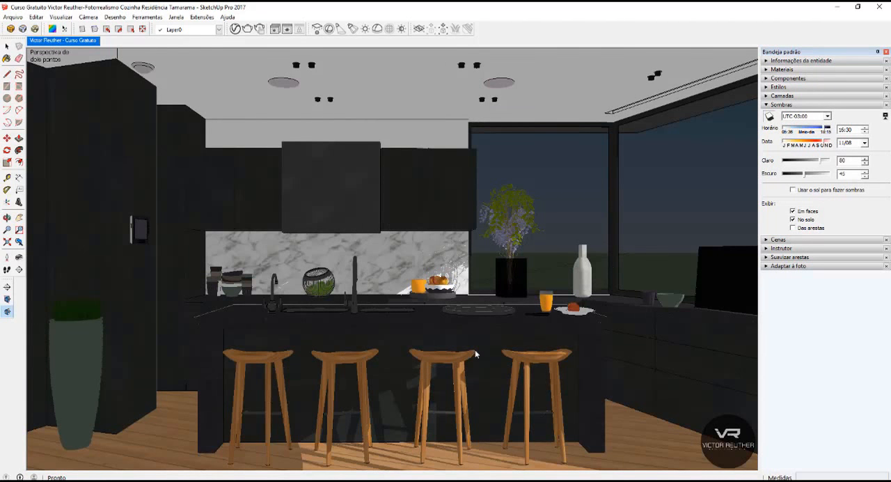
click(771, 117)
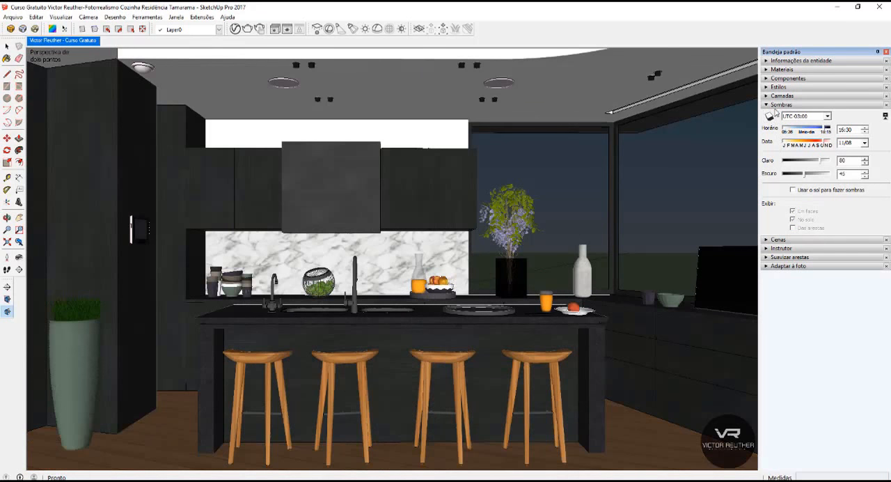
click(778, 106)
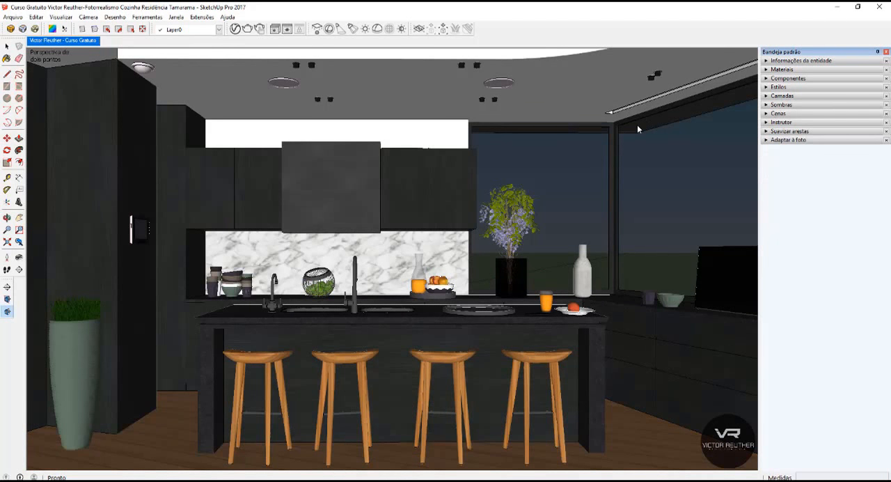
Open the V-Ray frame buffer with its render history and save the current bluish render to the history.
click(287, 28)
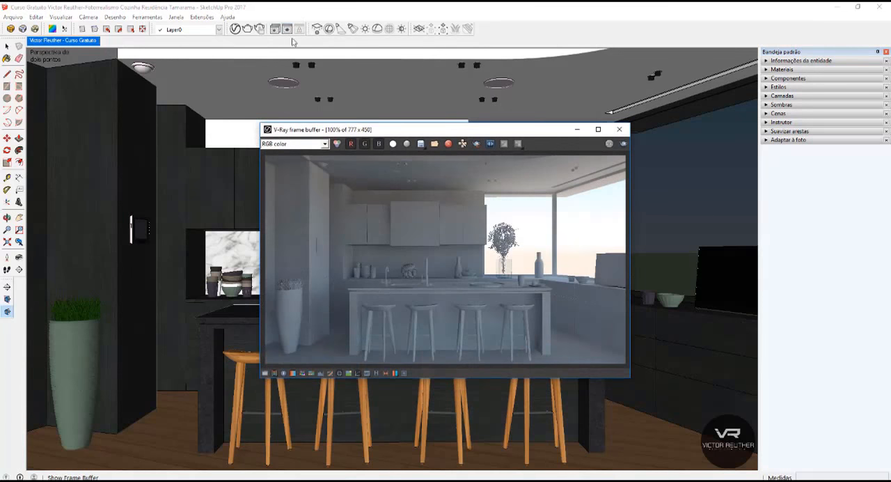
click(368, 373)
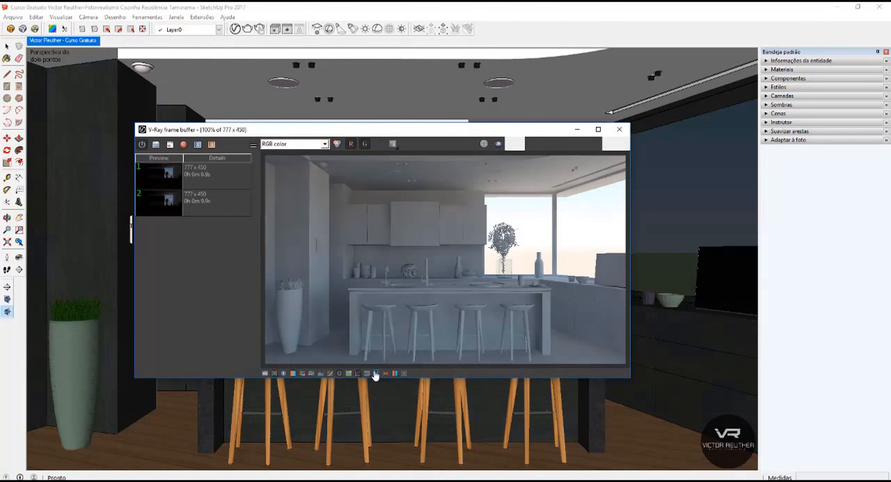
click(155, 146)
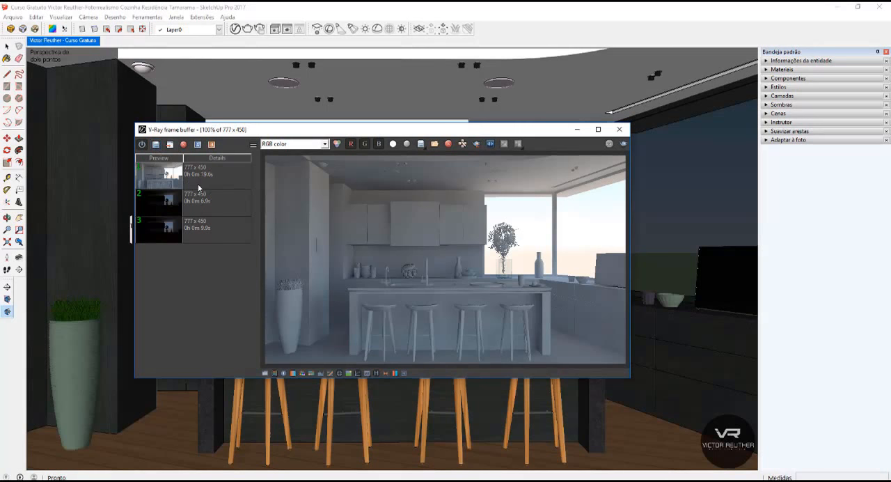
Render the kitchen again with the new sun position and save the result to the render history.
click(626, 145)
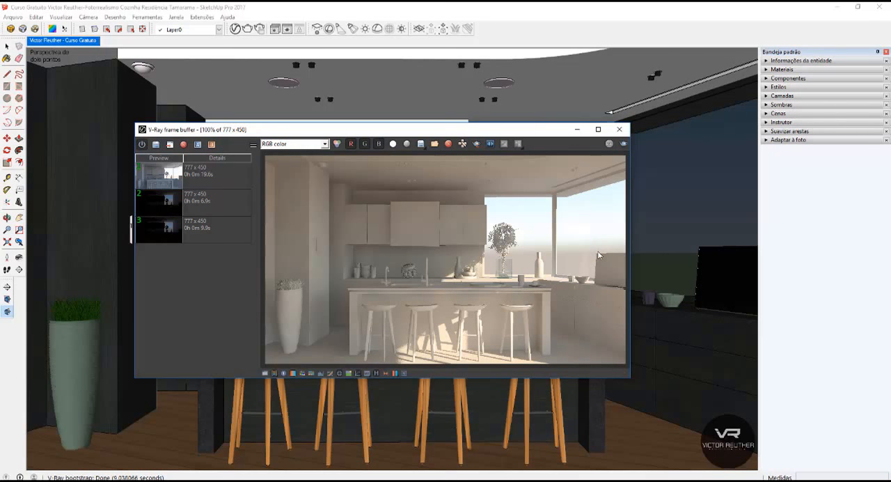
click(159, 146)
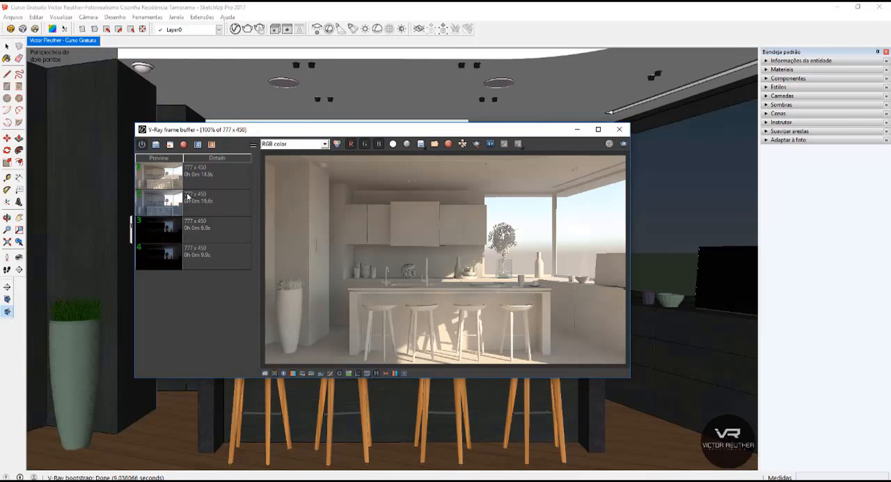
click(154, 175)
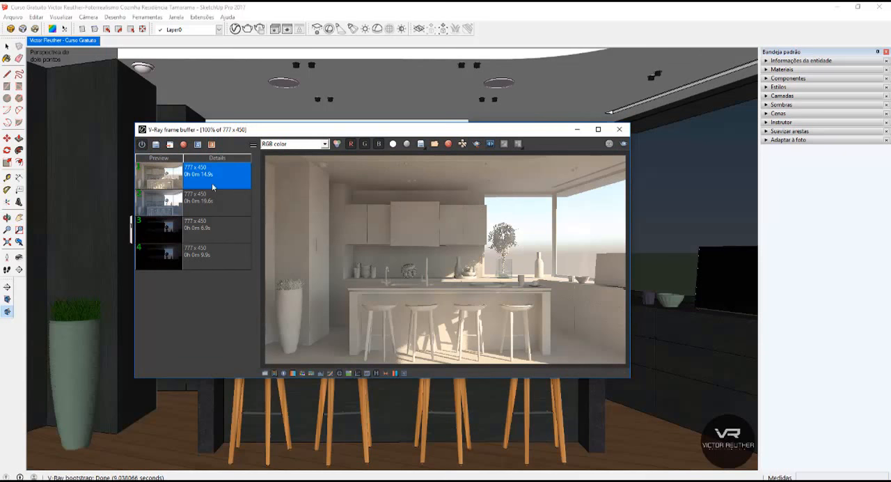
click(186, 206)
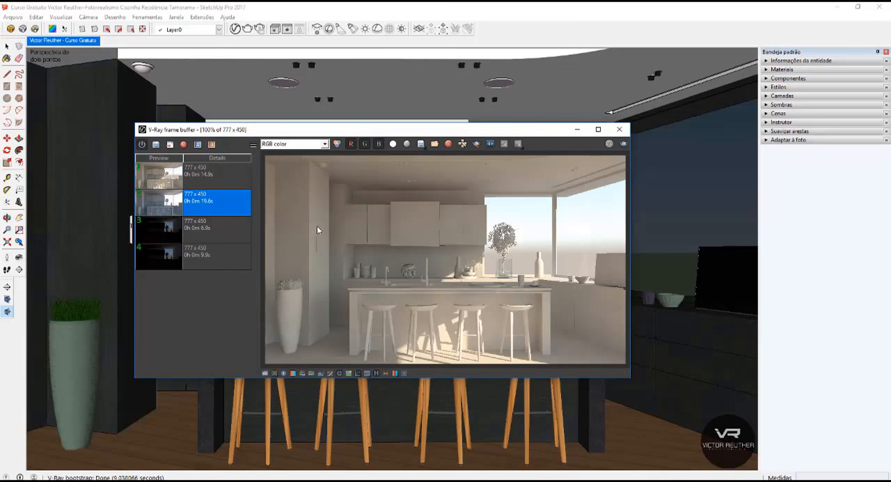
Set the newest saved render as image A and the previous bluish render as image B for comparison.
click(205, 173)
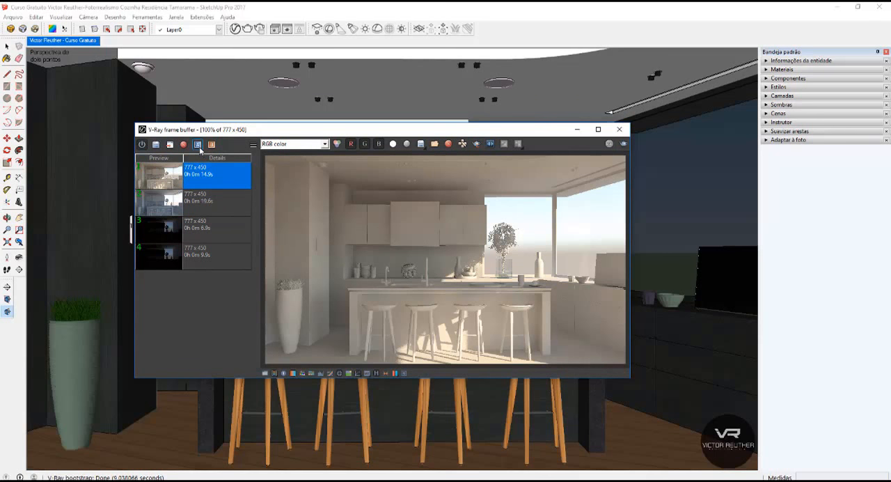
click(198, 145)
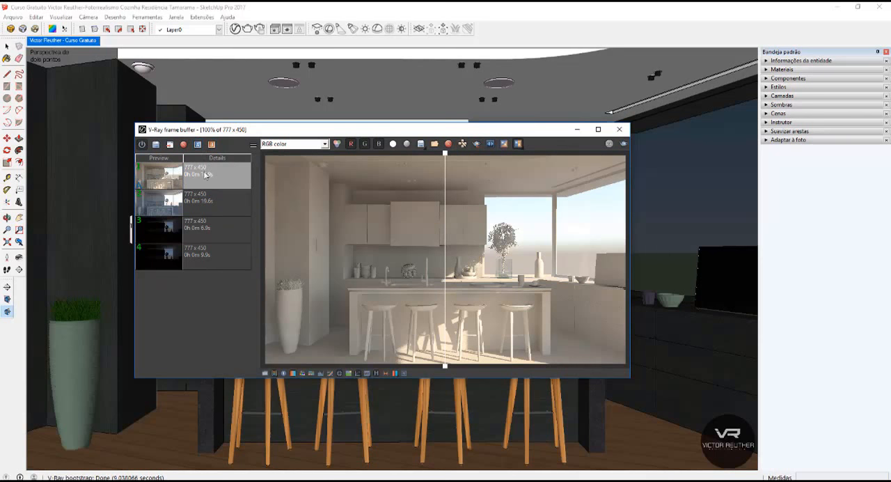
click(202, 198)
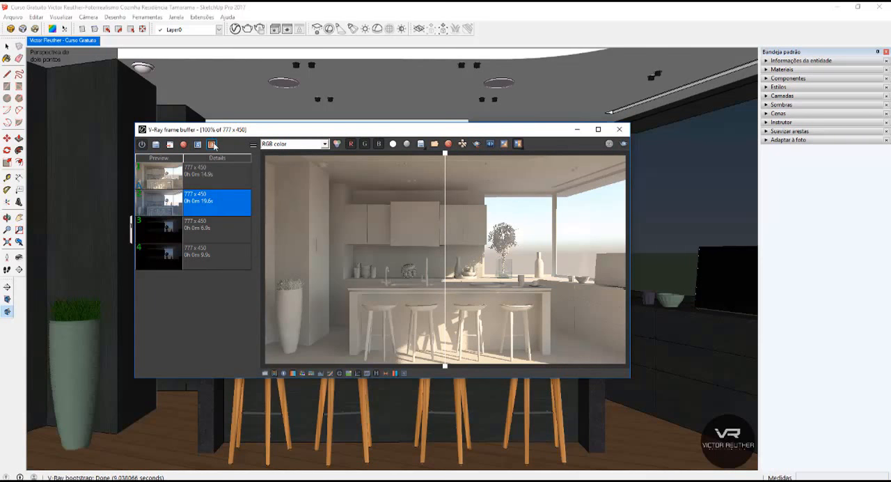
click(212, 145)
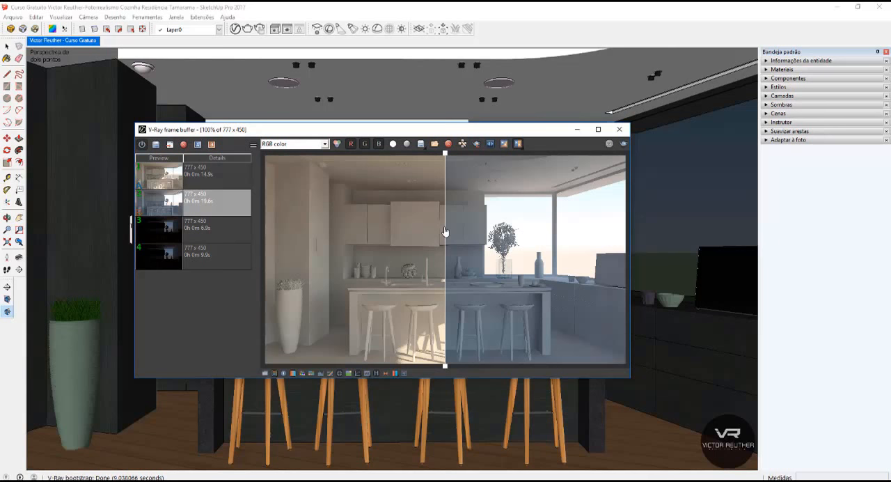
Compare the two renders by sliding the divider across the image and toggling the horizontal comparison, leaving it switched off.
drag(446, 232, 444, 275)
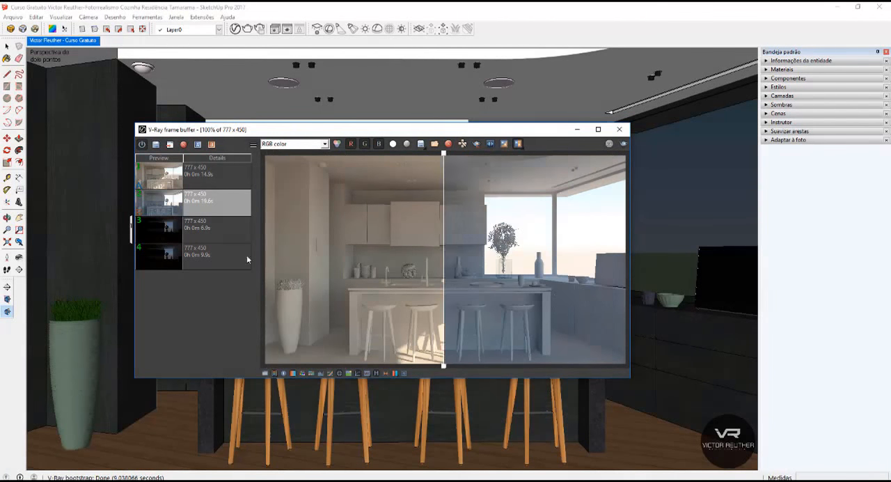
drag(248, 260, 411, 223)
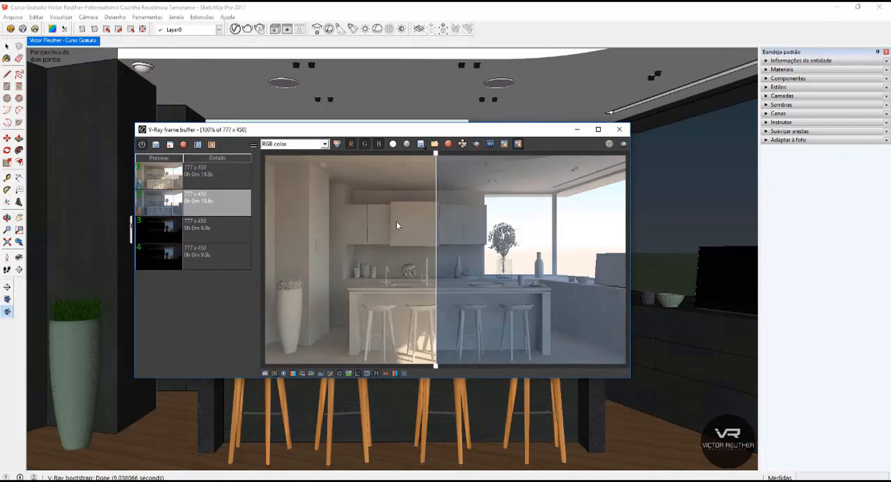
click(519, 146)
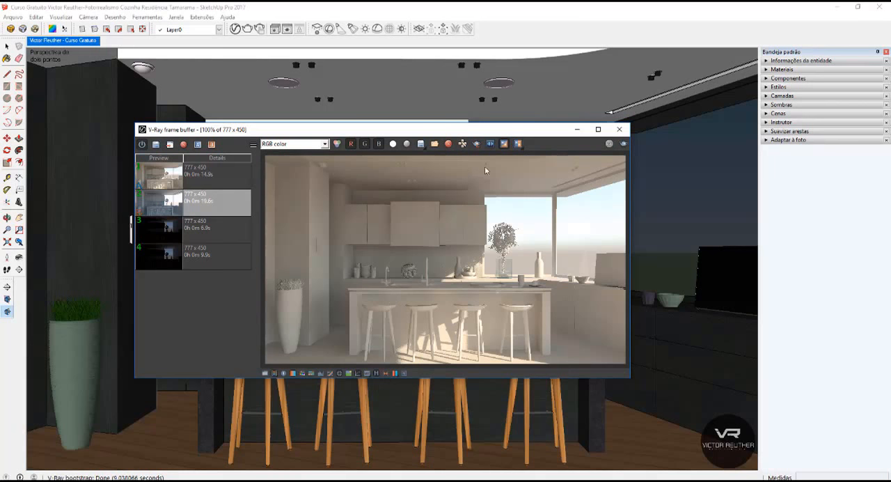
click(518, 143)
drag(436, 243, 461, 223)
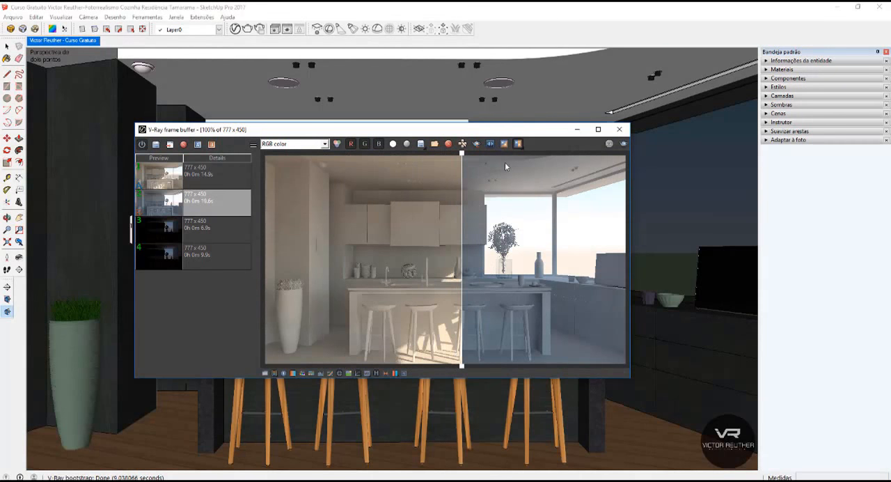
click(517, 146)
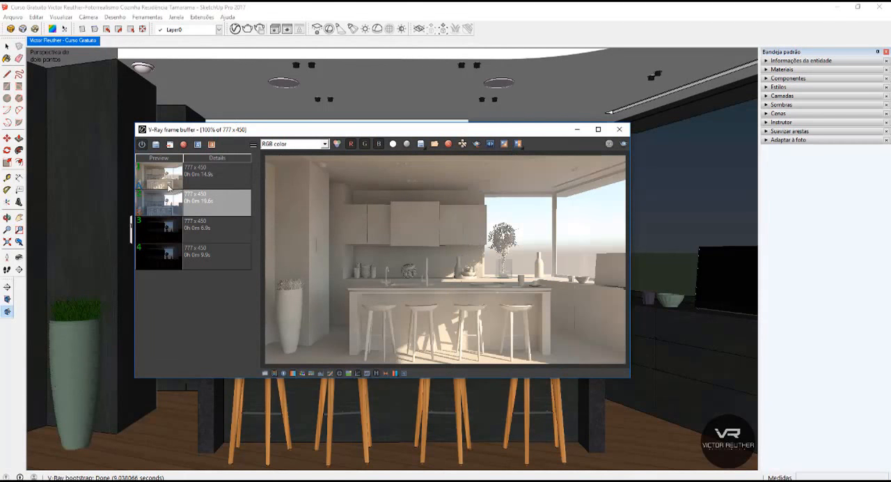
Open the newest render's color corrections and set exposure to 3.79, highlight burn to 0.15, contrast to 0.11 and white balance temperature to 6962.
click(193, 185)
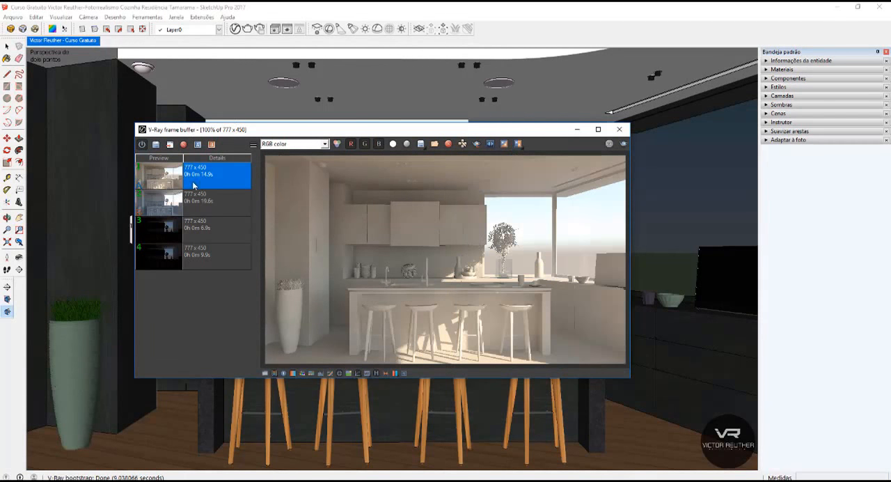
click(265, 373)
click(669, 155)
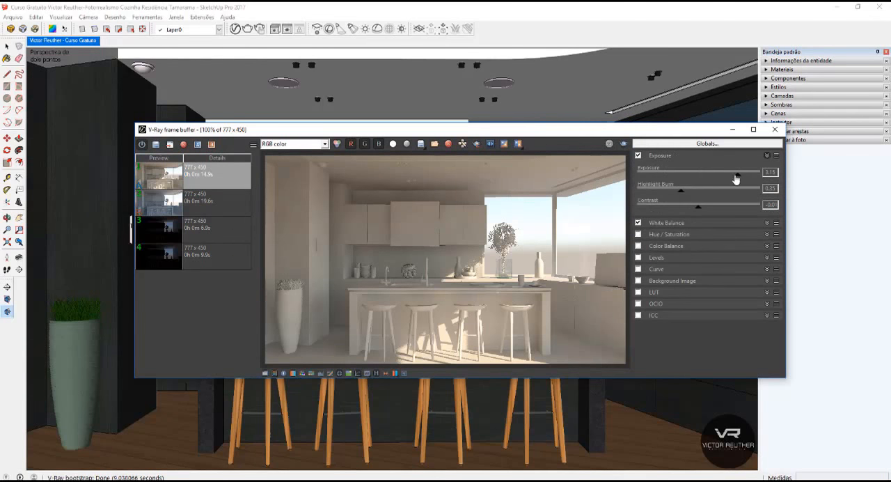
drag(737, 179, 747, 179)
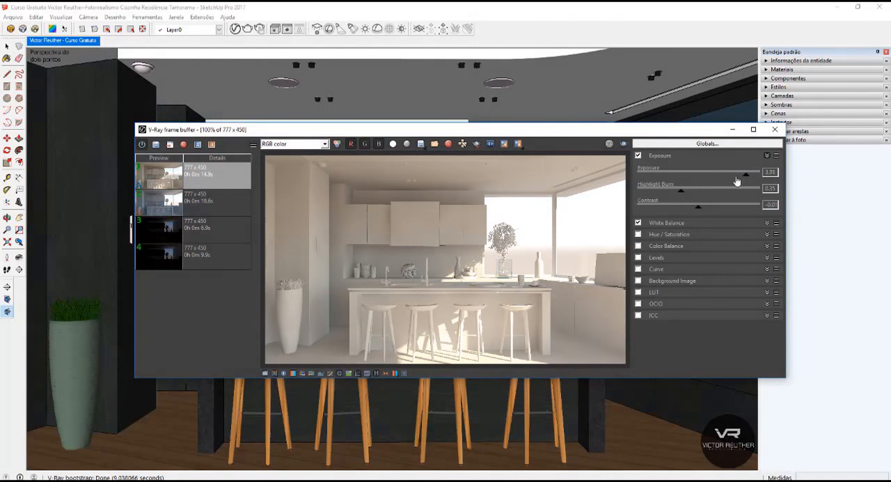
mouse_move(696, 206)
mouse_down()
mouse_move(710, 209)
mouse_move(653, 193)
mouse_up()
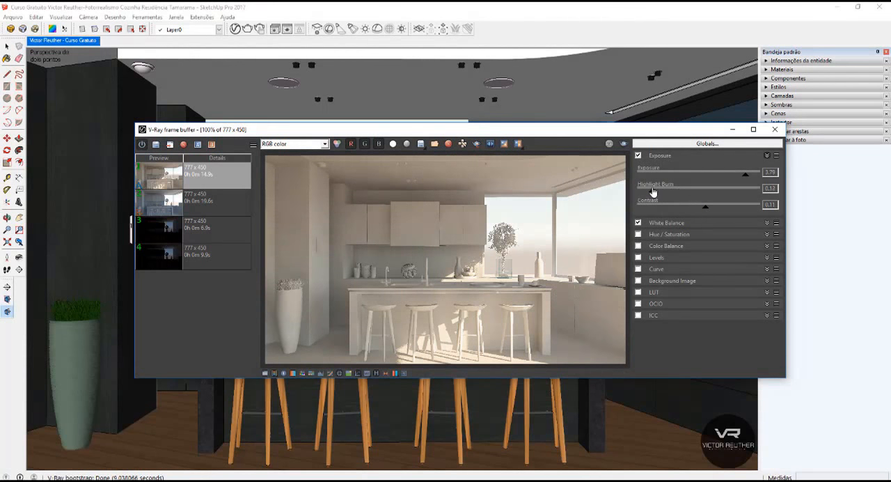
click(673, 223)
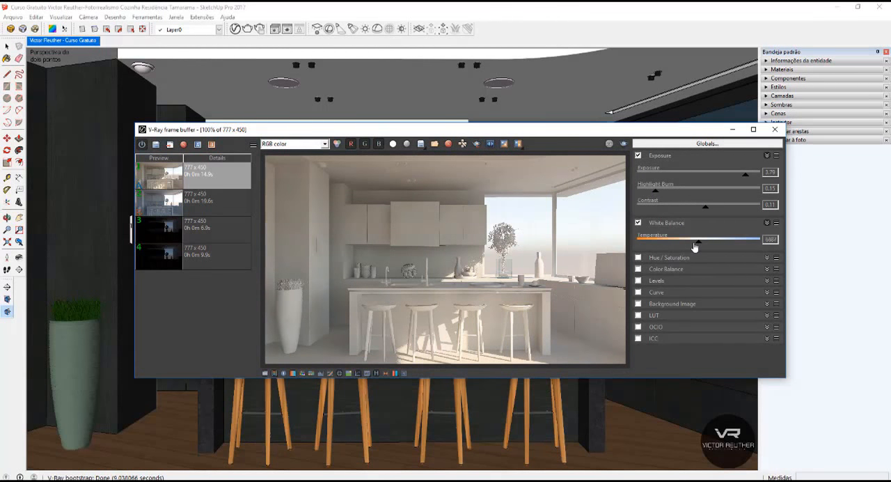
mouse_move(694, 243)
mouse_down()
mouse_move(710, 244)
mouse_move(684, 243)
mouse_move(736, 248)
mouse_move(707, 245)
mouse_up()
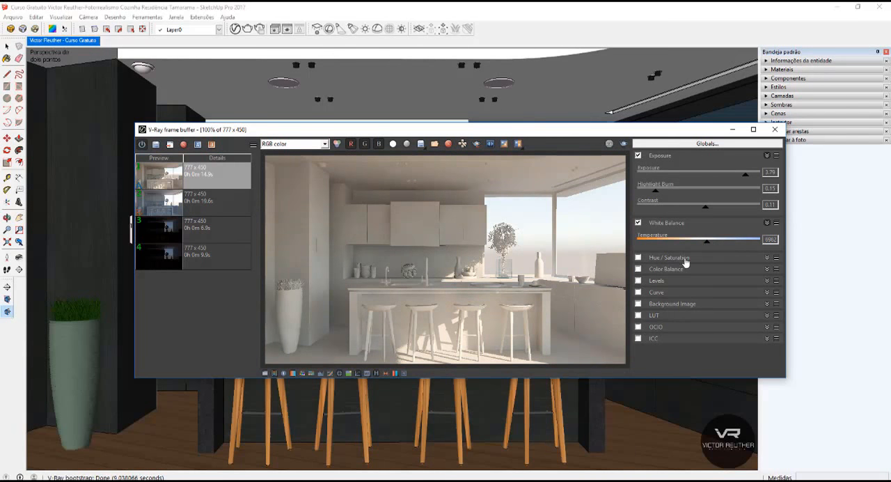
Enable the curve correction, bend it to darken shadows and lift highlights, and close the frame buffer and progress windows.
click(638, 293)
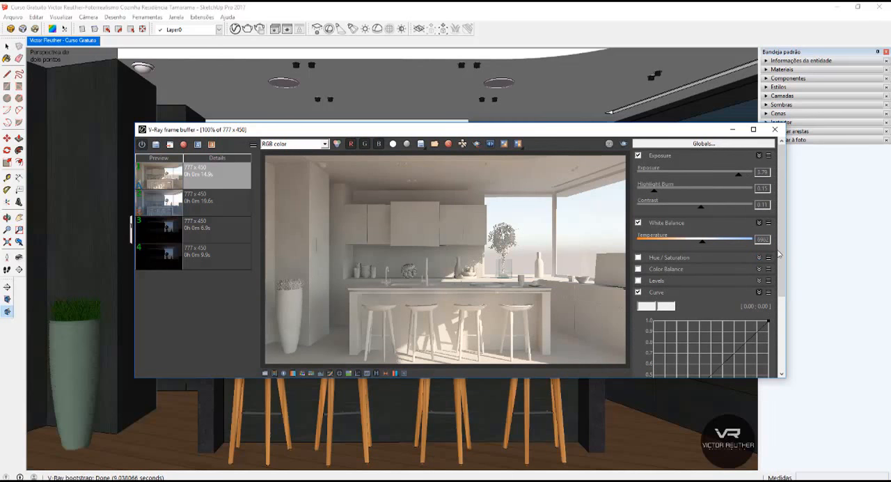
scroll(779, 254, down, 3)
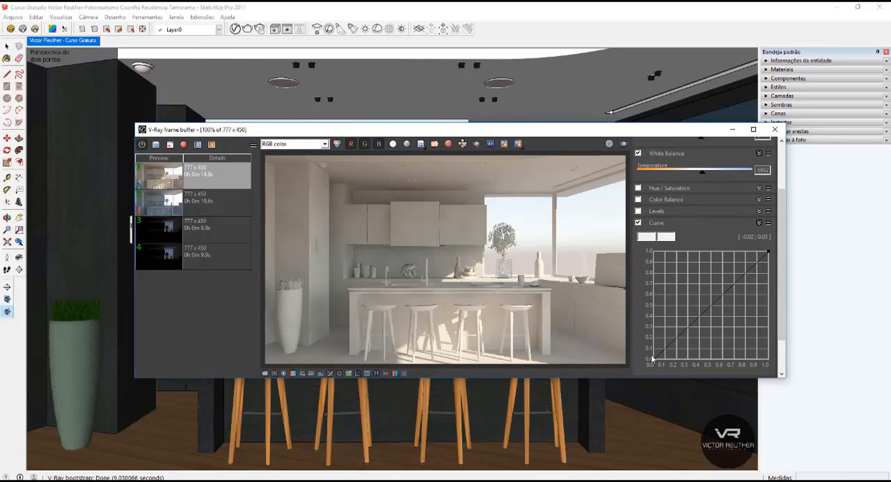
click(653, 358)
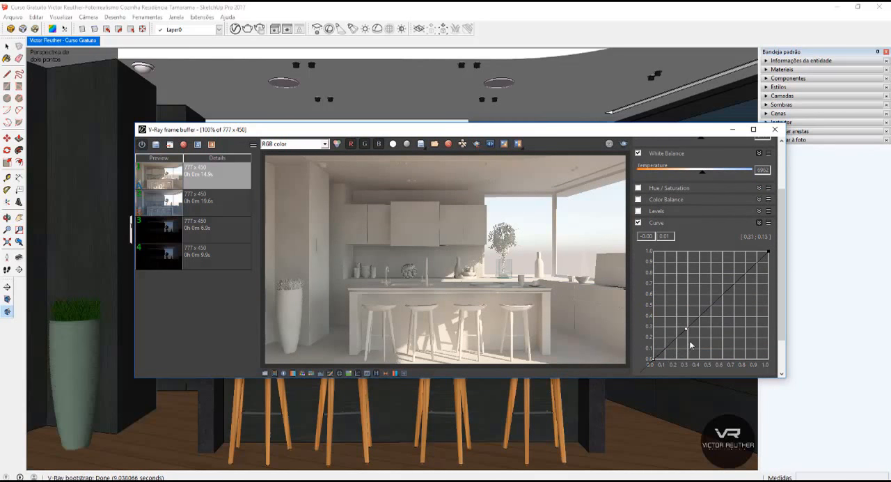
drag(686, 329, 697, 335)
click(768, 252)
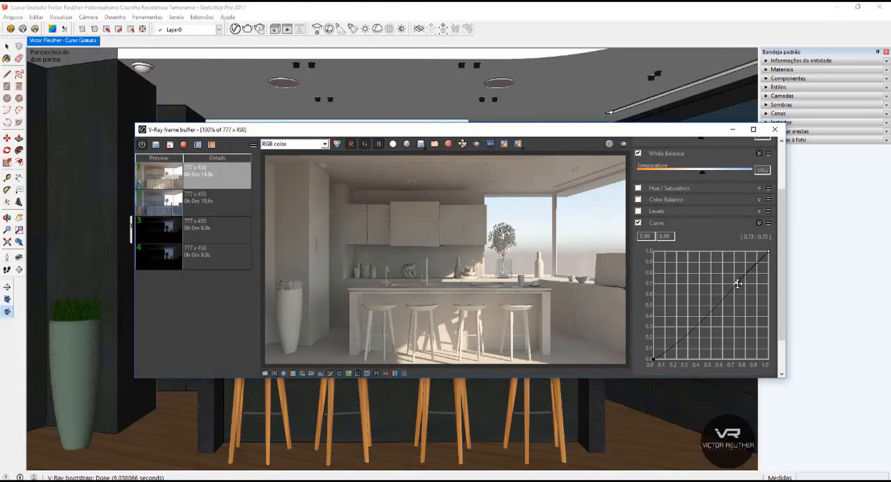
drag(738, 284, 693, 256)
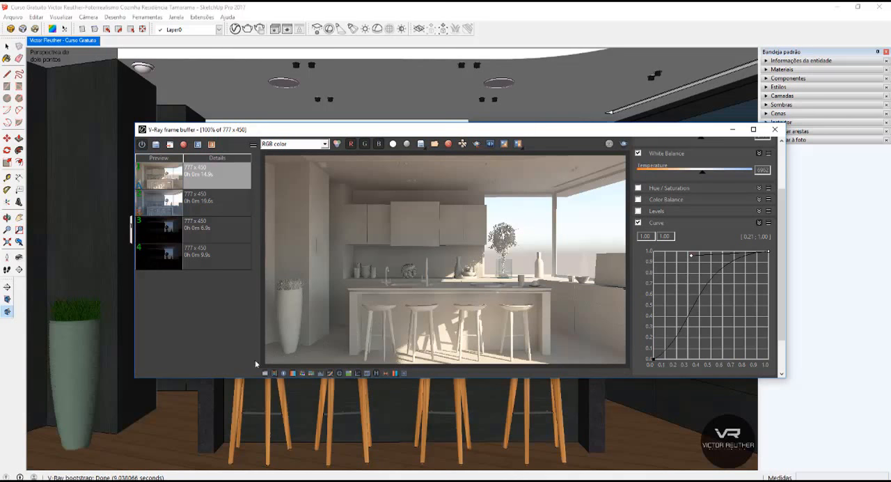
click(775, 130)
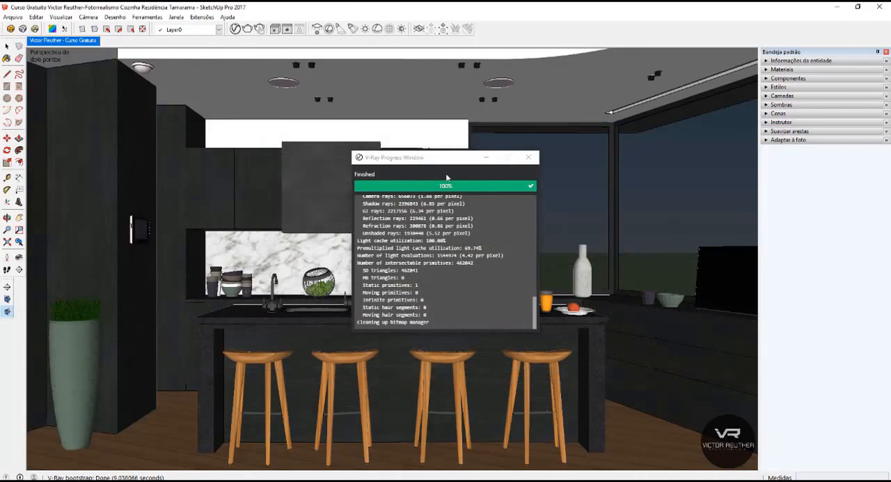
click(529, 157)
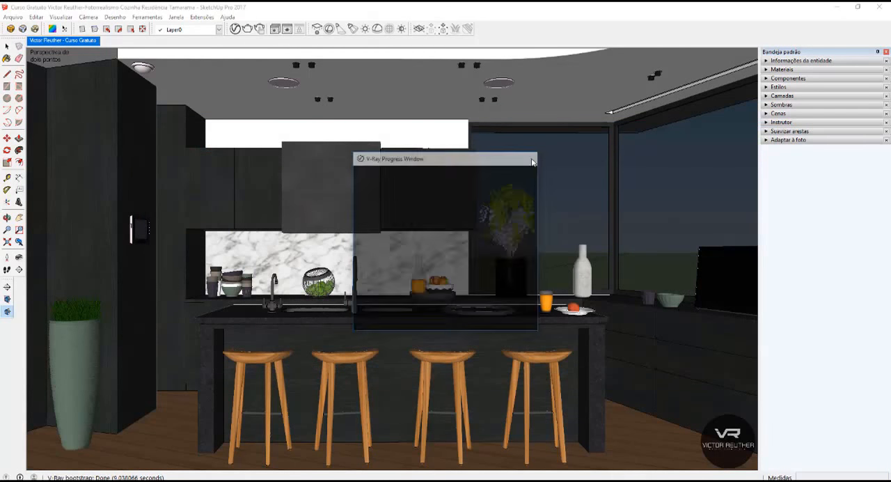
Turn the shadows on and, viewing the house from outside, set the shadow time of day to 12:59.
click(781, 105)
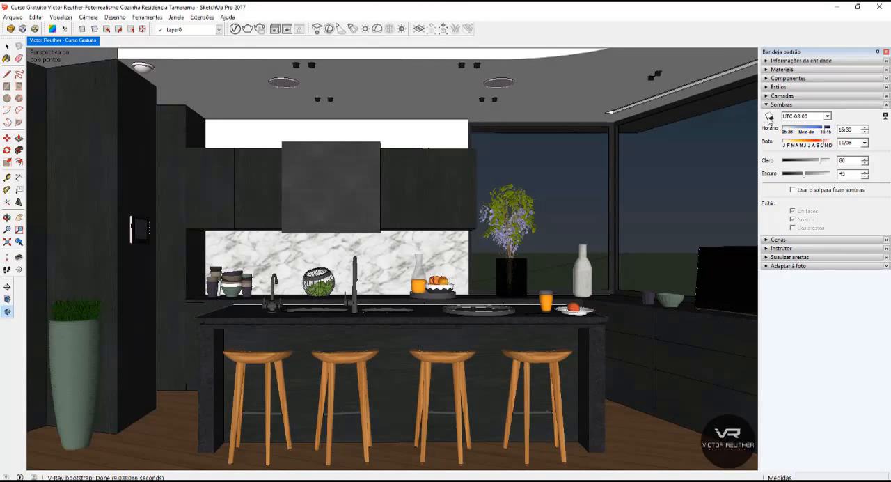
click(771, 118)
middle_drag(446, 244, 6, 275)
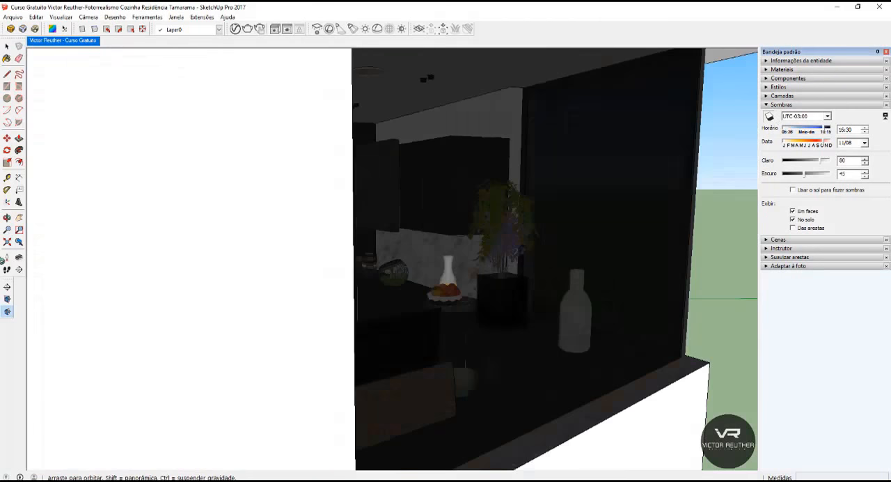
scroll(467, 186, down, 10)
middle_drag(502, 208, 635, 245)
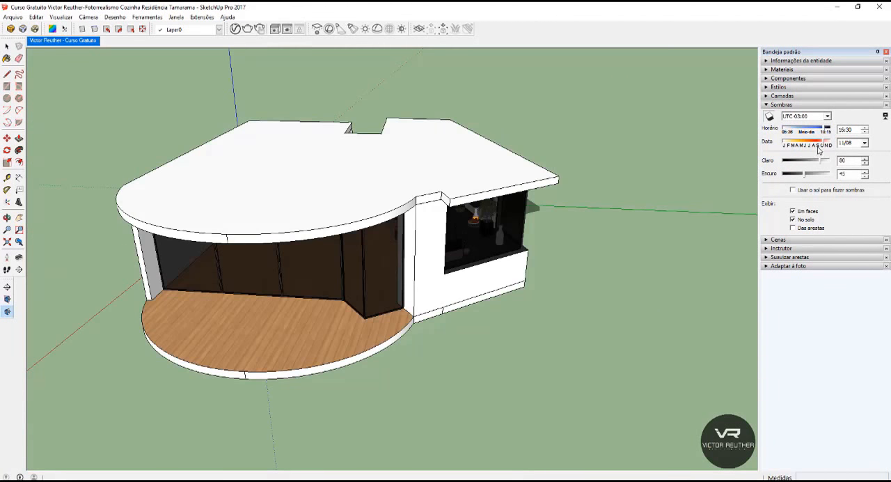
drag(824, 131, 813, 131)
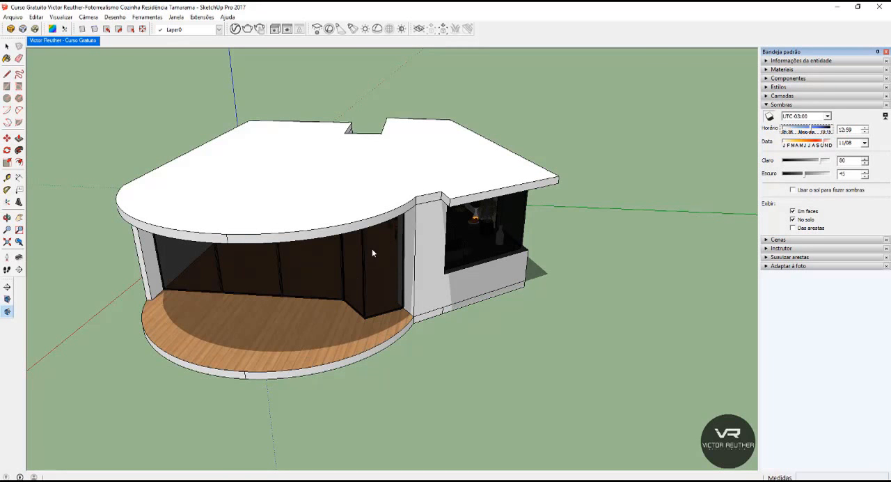
Return to the saved kitchen scene, turn off and collapse the shadows, and render the scene with V-Ray.
click(62, 40)
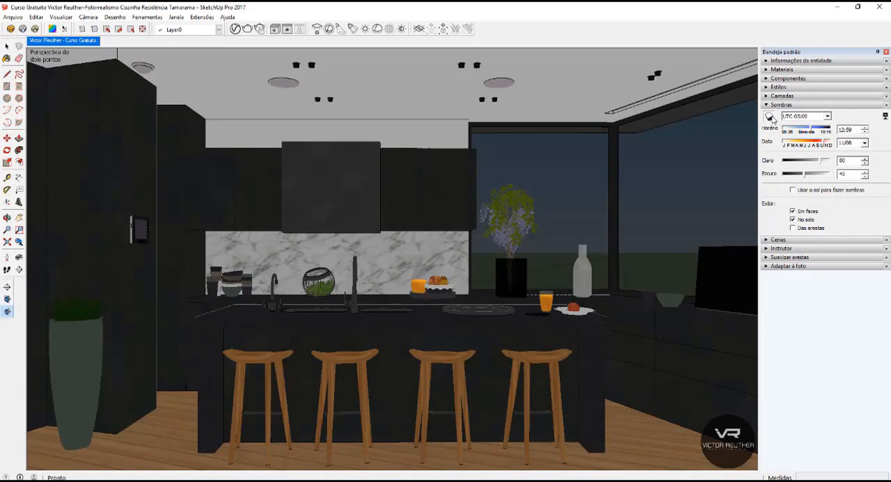
click(771, 119)
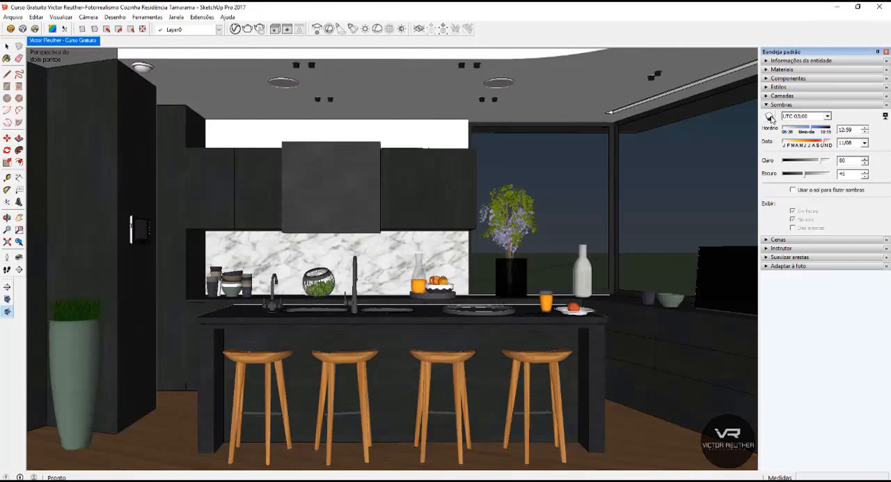
click(776, 105)
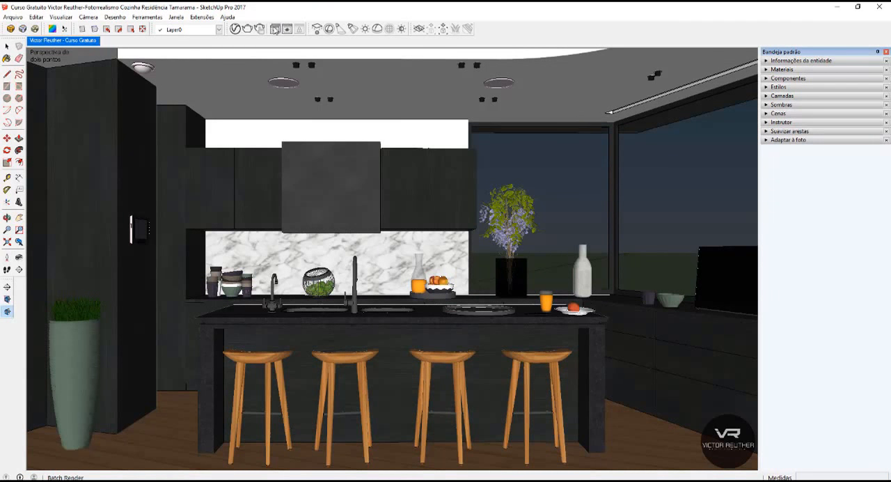
click(249, 29)
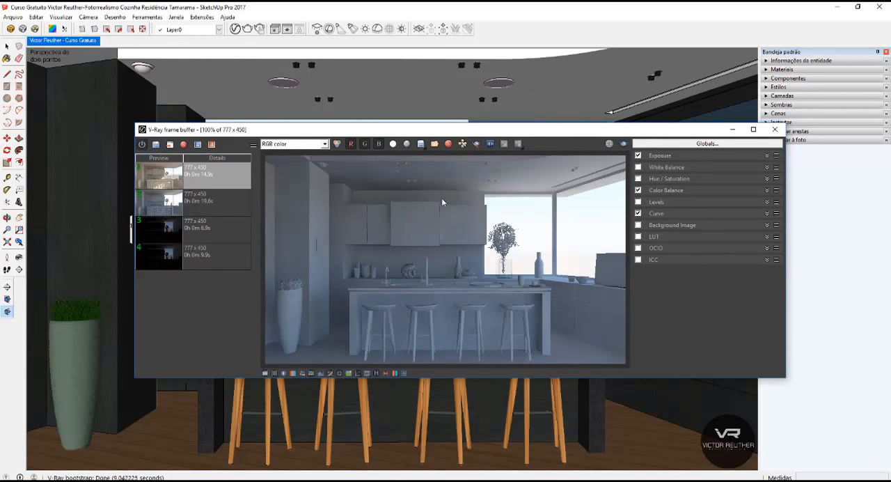
Expand the exposure correction and set exposure to 4.13, highlight burn to 0.20 and contrast to 0.04.
click(660, 156)
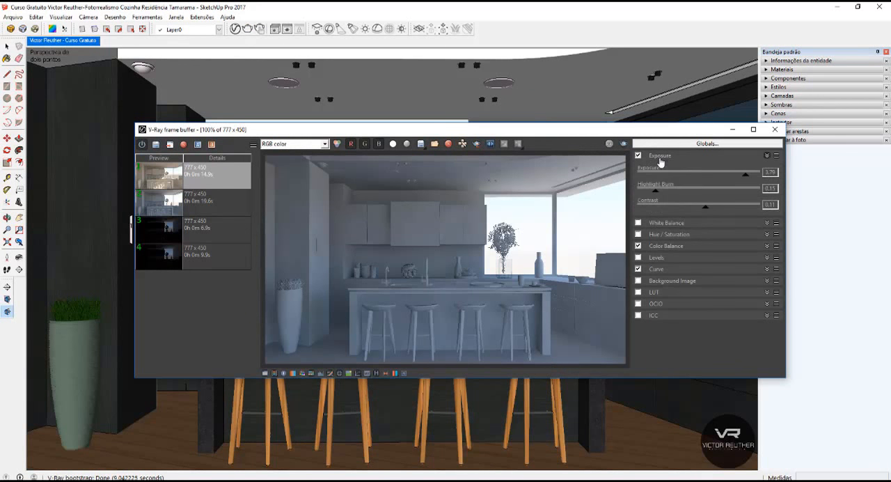
drag(746, 179, 751, 180)
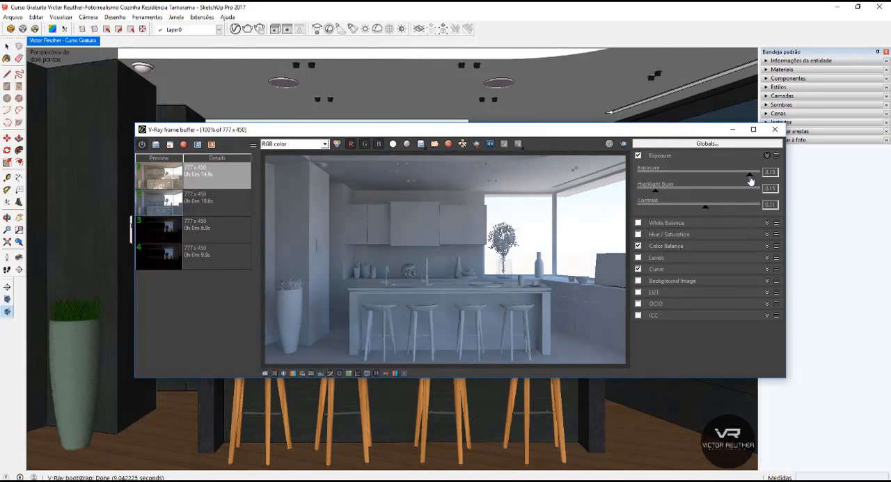
drag(655, 192, 661, 192)
drag(706, 211, 701, 212)
Enable the white balance correction, collapse the exposure settings, and put away the frame buffer and progress windows.
click(639, 223)
click(661, 224)
click(676, 224)
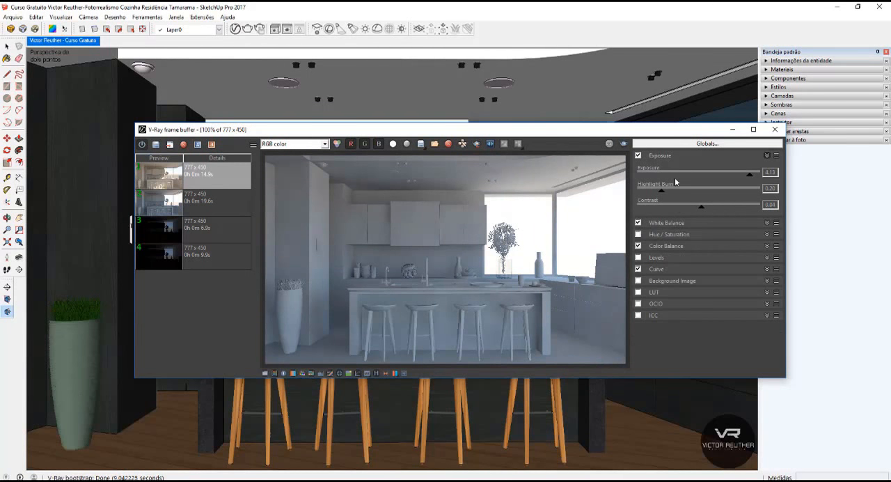
click(668, 156)
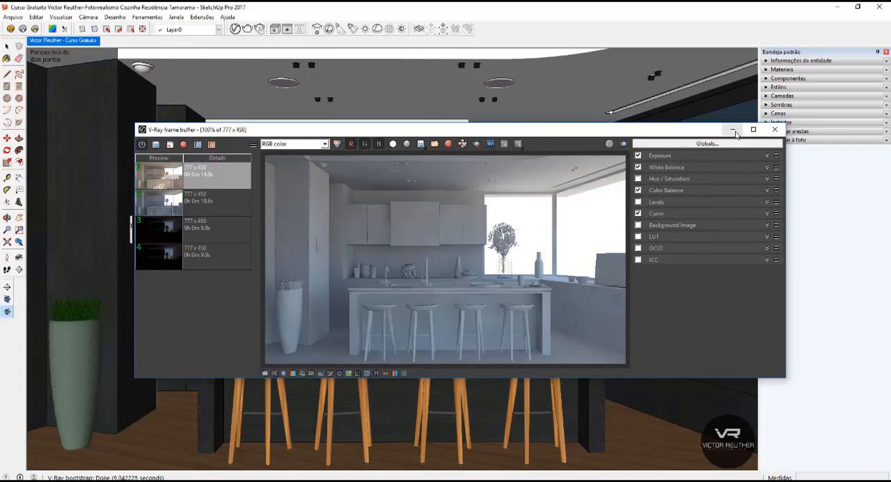
click(734, 131)
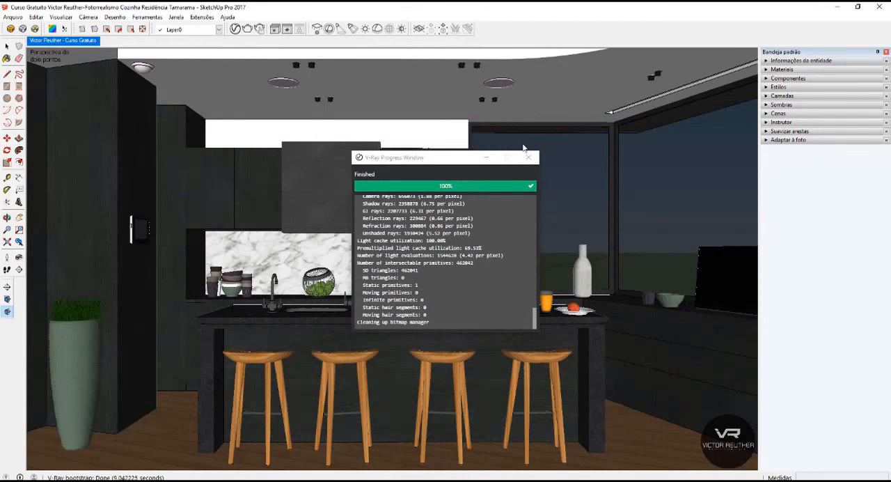
click(529, 157)
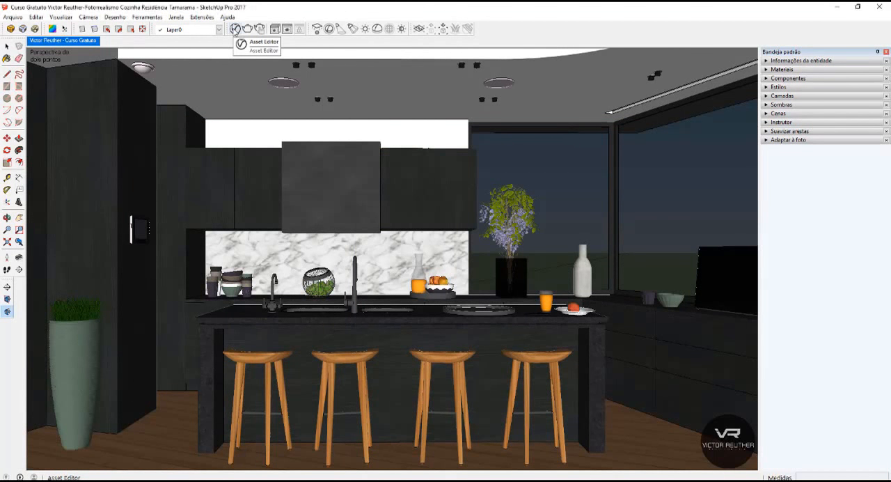
Open the render output settings in the V-Ray Asset Editor and set the image width to 1200 pixels.
click(235, 29)
click(449, 110)
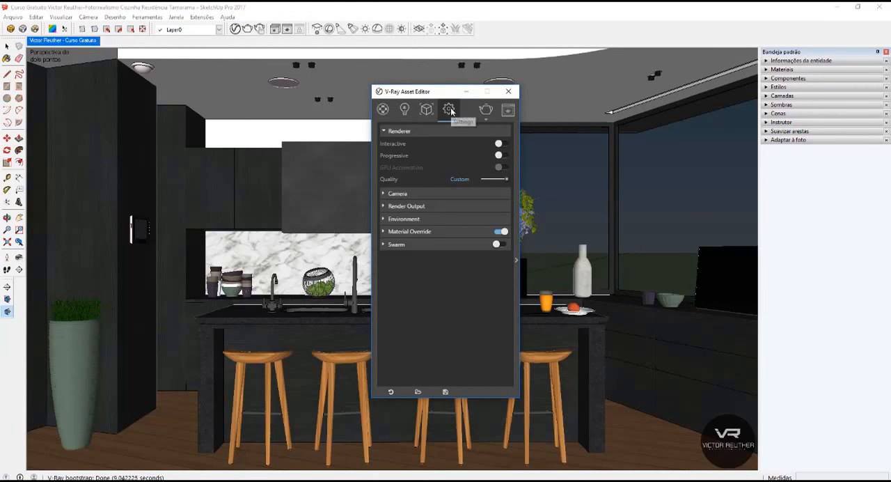
click(415, 206)
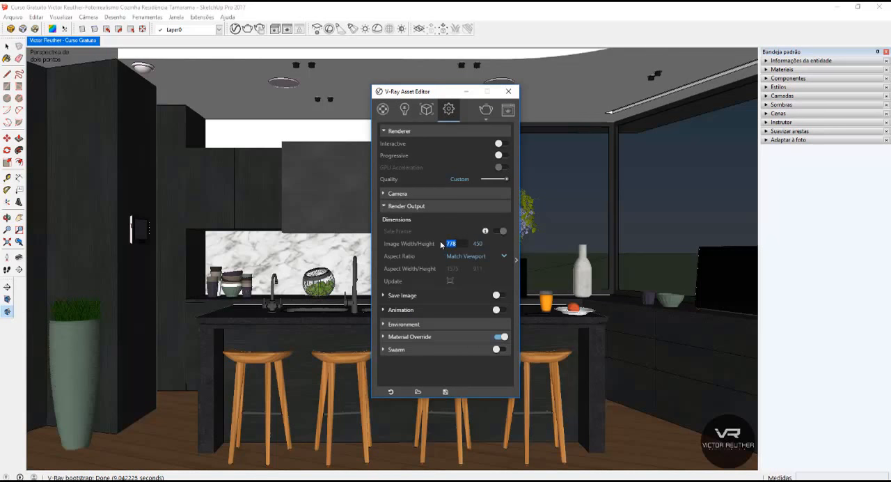
text(1200)
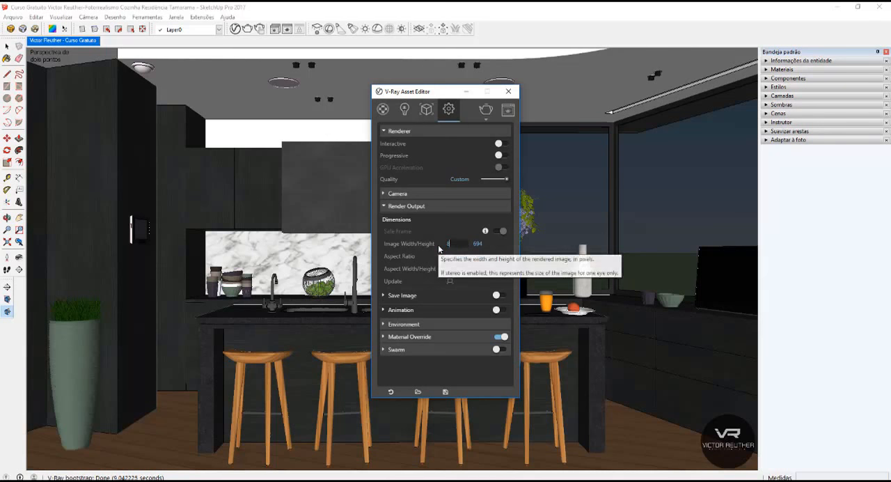
Try render image widths of 800, 600 and 1900 pixels, and return the width to 1200.
text(800)
key(Return)
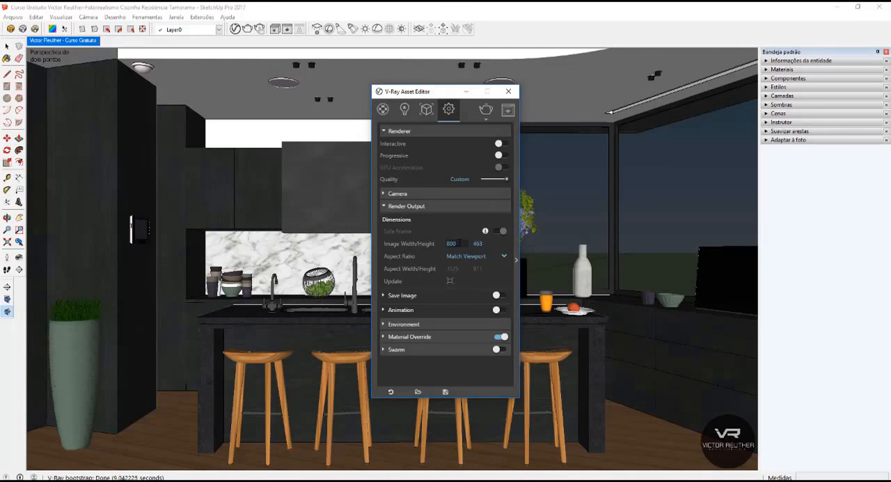
text(600)
key(Return)
text(1900)
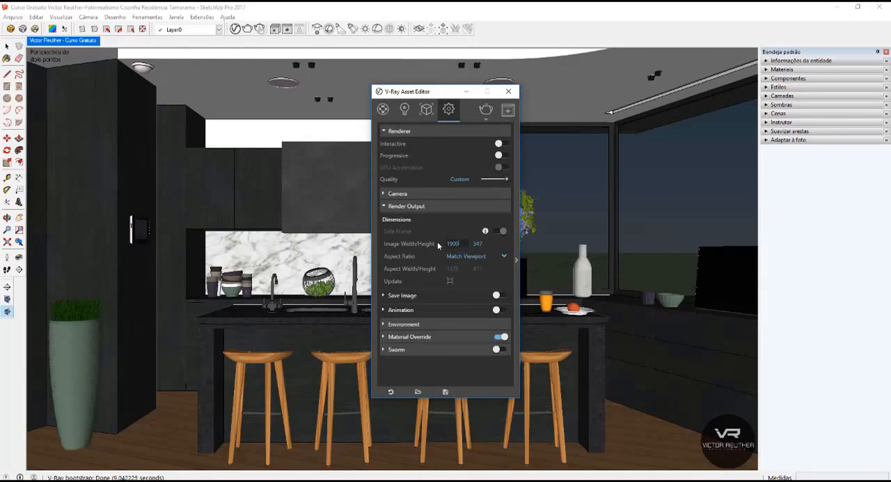
key(Return)
double_click(466, 243)
text(1200)
key(Return)
Reveal the advanced render settings, expand the Raytrace quality options and set Max Subdivs to 4.
drag(426, 91, 368, 103)
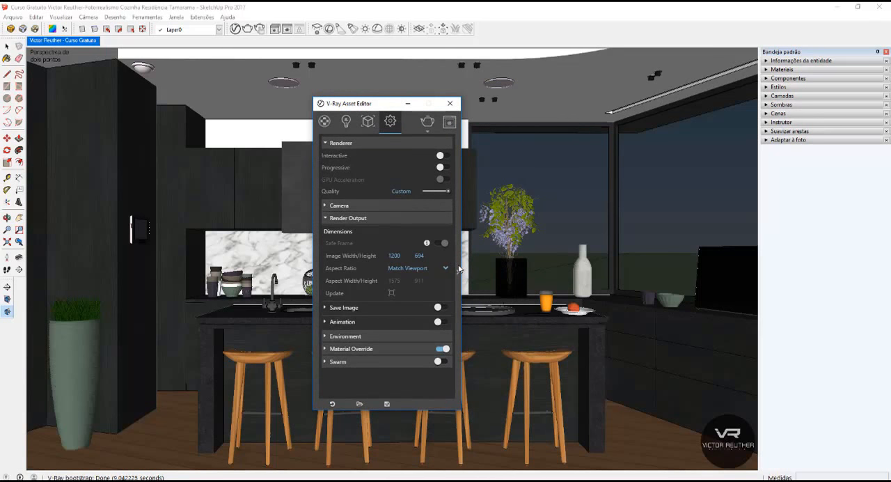
click(458, 268)
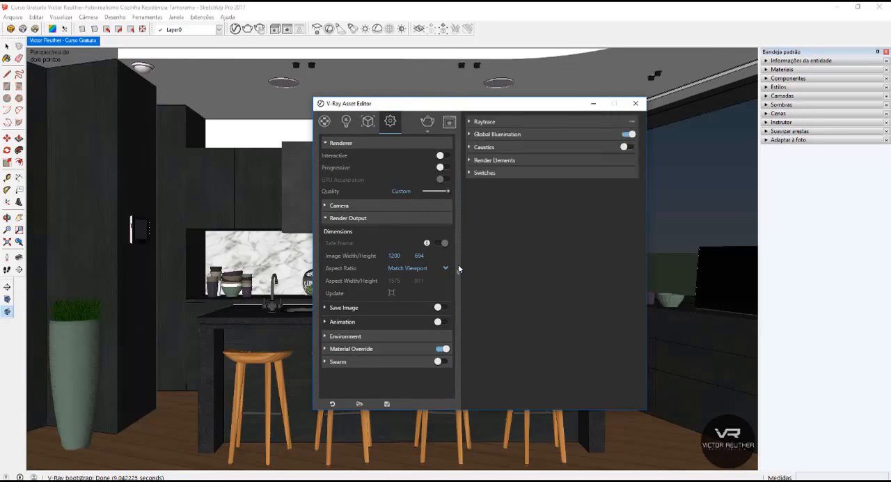
click(502, 121)
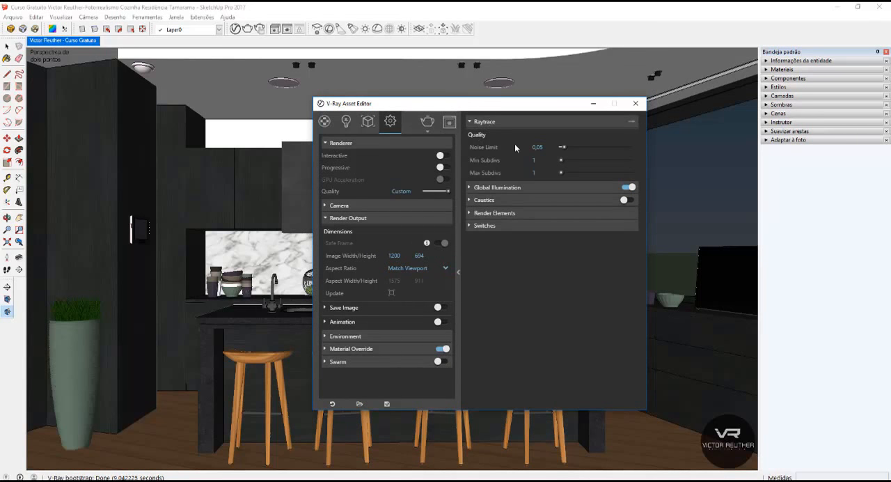
text(4)
key(Return)
Open the V-Ray frame buffer and examine the edges of the bar stools in the last render up close.
click(453, 123)
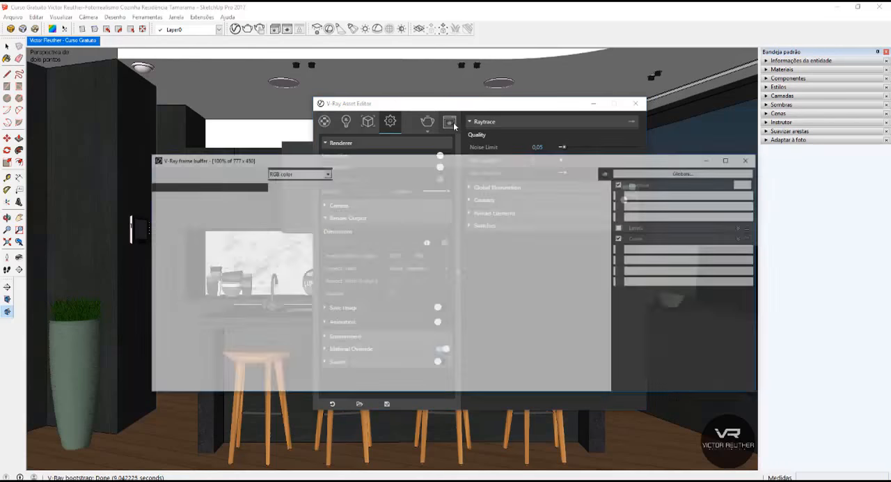
scroll(496, 271, up, 3)
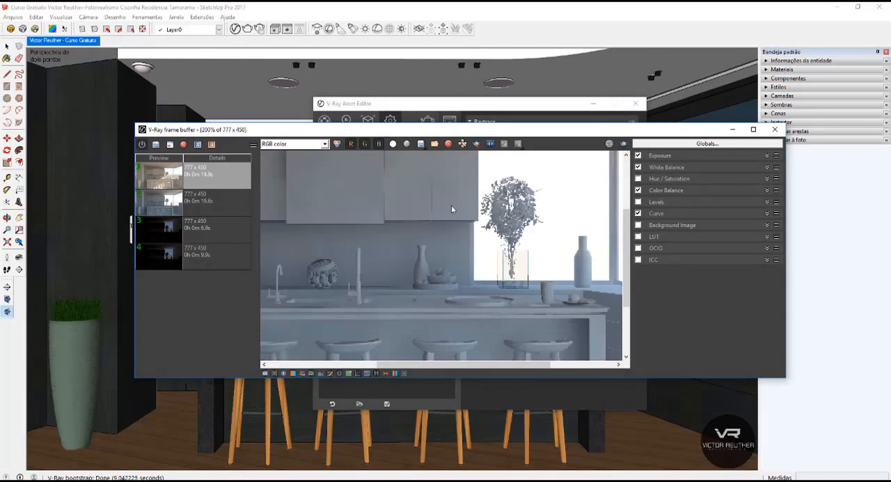
middle_drag(498, 276, 365, 178)
scroll(413, 254, up, 2)
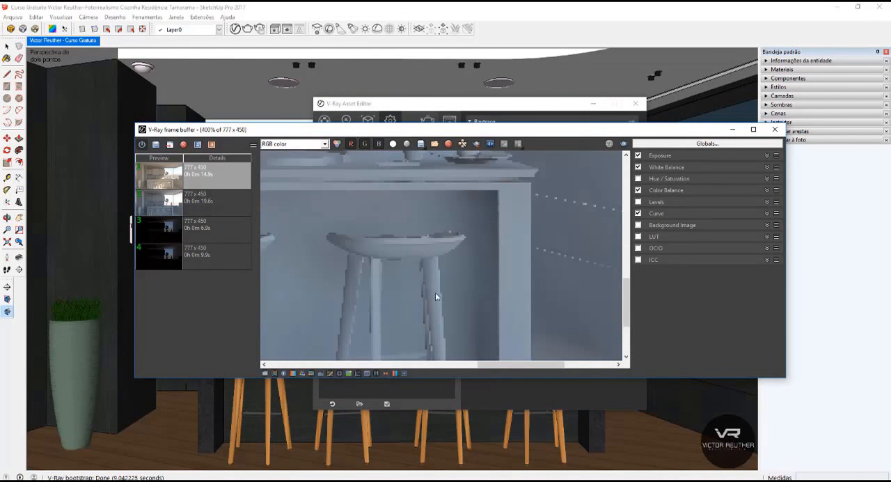
middle_drag(499, 238, 550, 220)
middle_drag(343, 234, 549, 233)
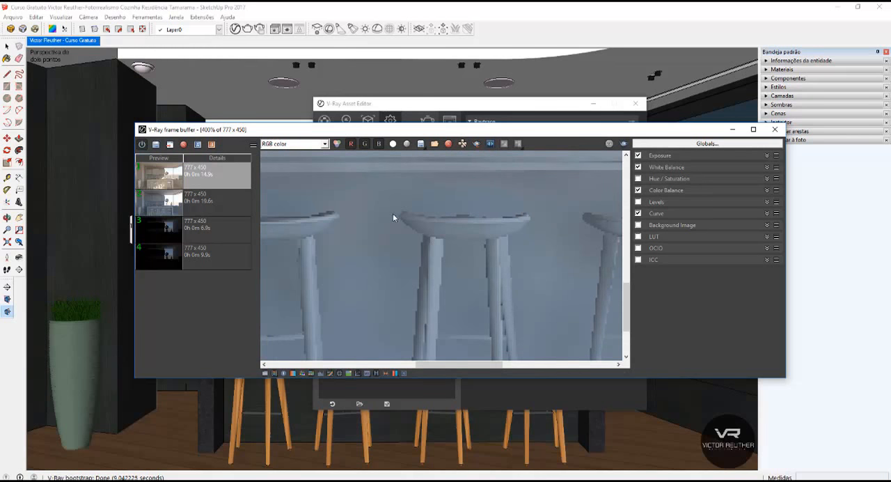
middle_drag(397, 216, 480, 219)
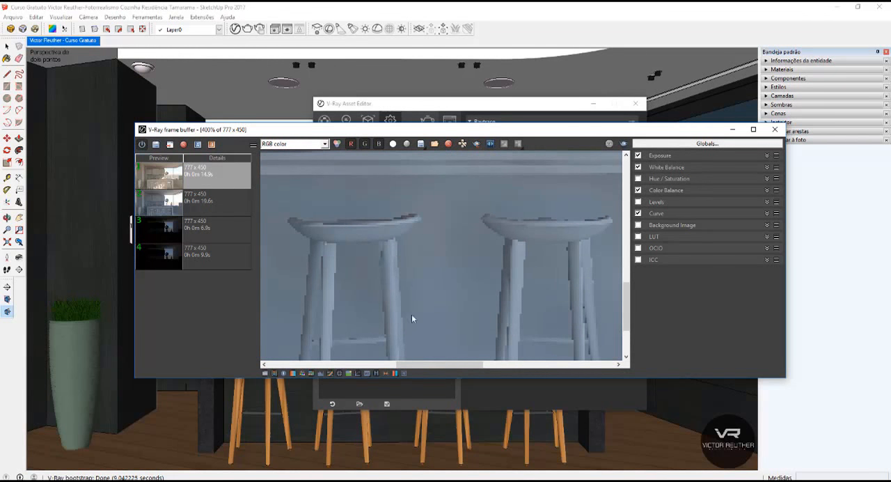
Bring the whole render back into view in the frame buffer and expand the Global Illumination settings in the Asset Editor.
drag(532, 103, 547, 43)
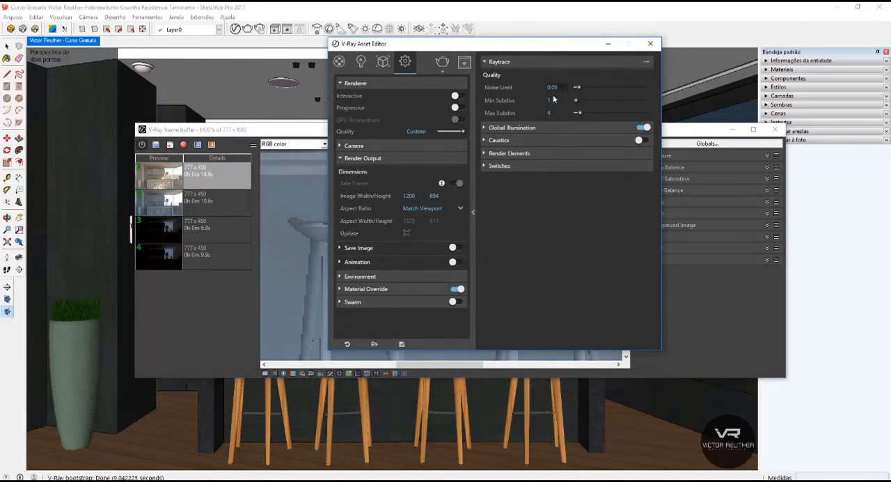
click(280, 227)
double_click(391, 202)
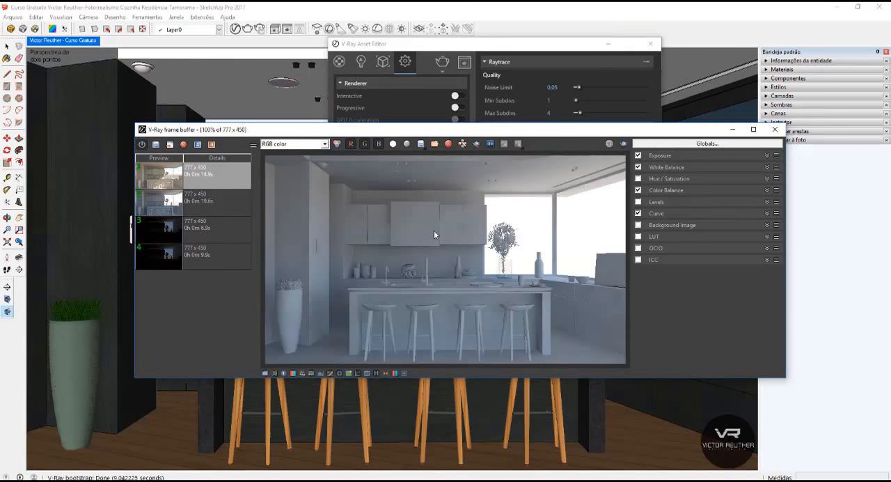
click(485, 49)
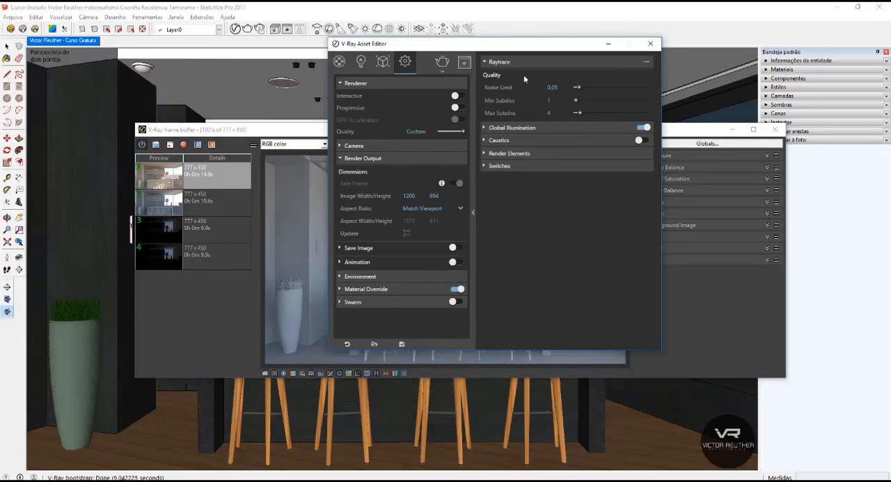
click(522, 128)
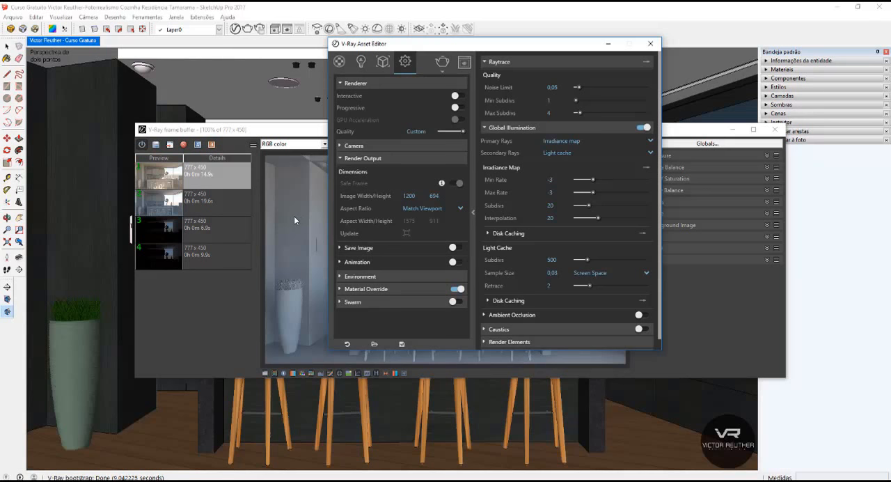
Check the stool legs in the old render up close and render the kitchen again with the new settings.
click(295, 294)
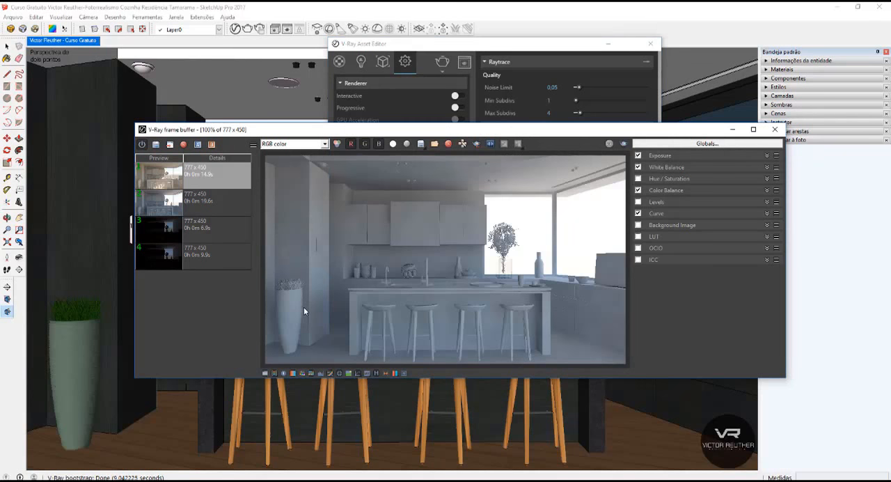
scroll(304, 306, up, 1)
scroll(369, 261, down, 1)
scroll(434, 334, up, 3)
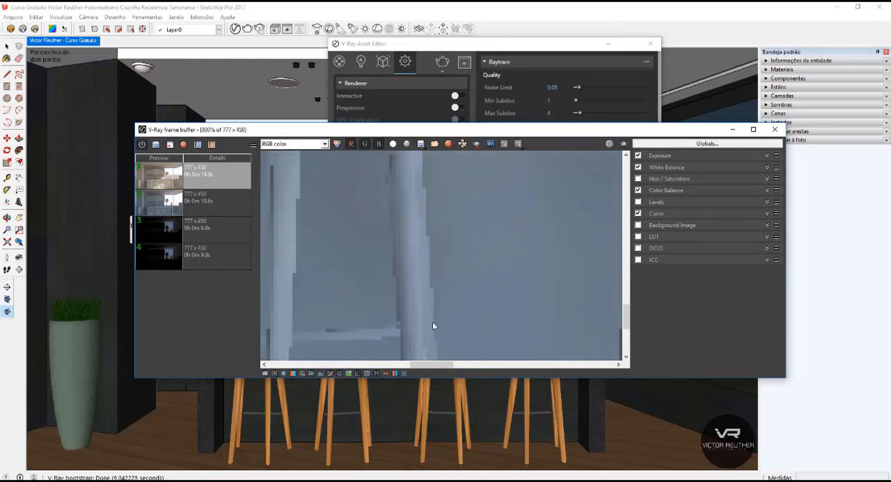
scroll(398, 222, down, 3)
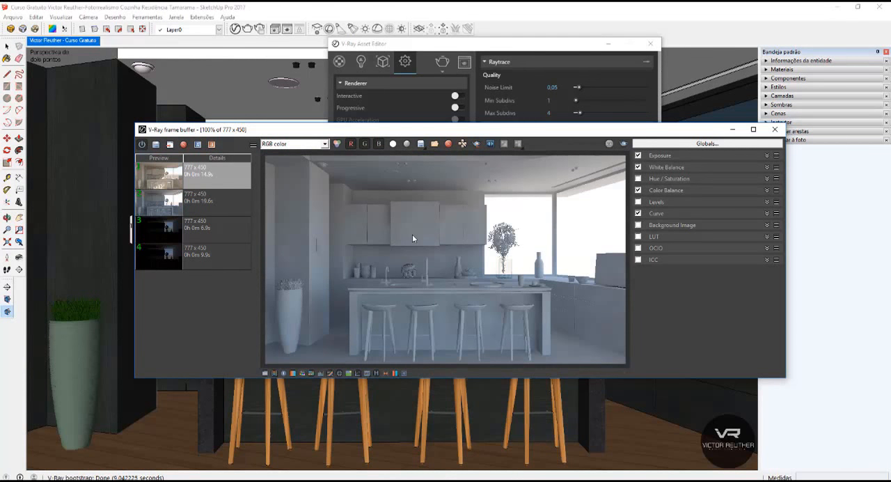
click(624, 144)
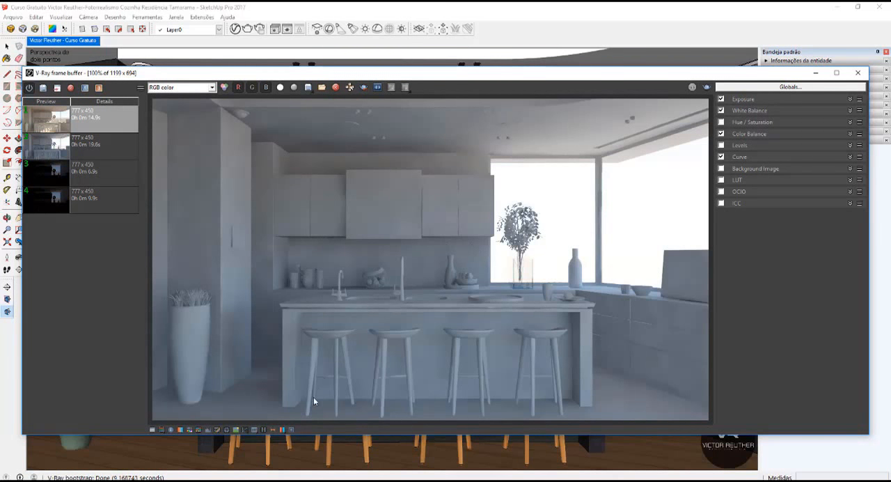
Examine the bar stools, countertop objects and upper cabinets in the new render for edge quality and noise.
scroll(314, 397, up, 2)
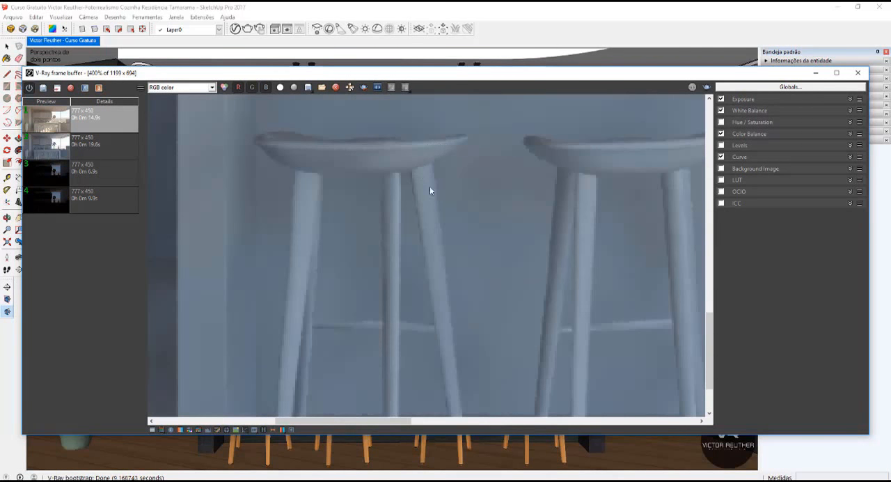
middle_drag(539, 216, 378, 127)
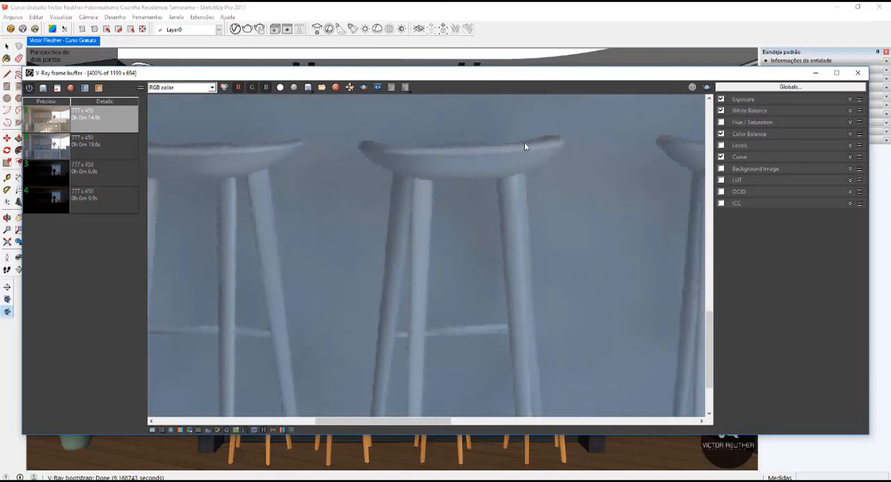
middle_drag(381, 276, 181, 324)
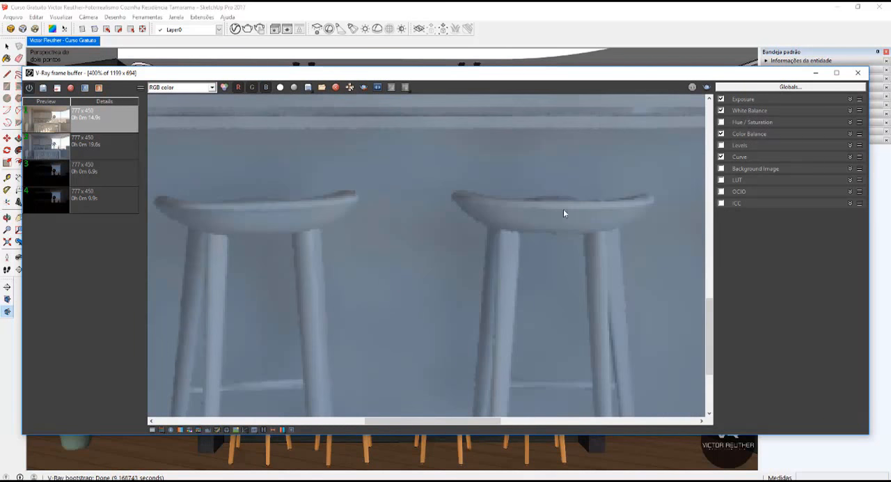
middle_drag(563, 209, 321, 215)
scroll(445, 223, down, 1)
middle_drag(245, 294, 448, 200)
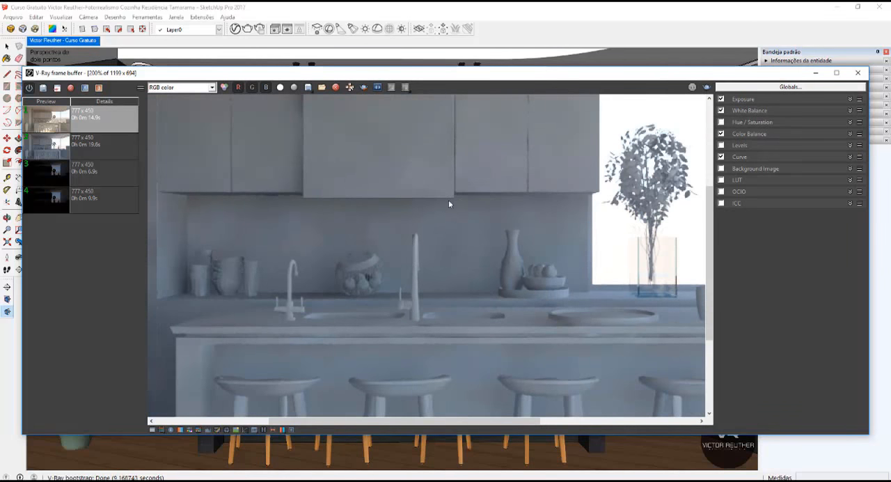
scroll(388, 257, down, 1)
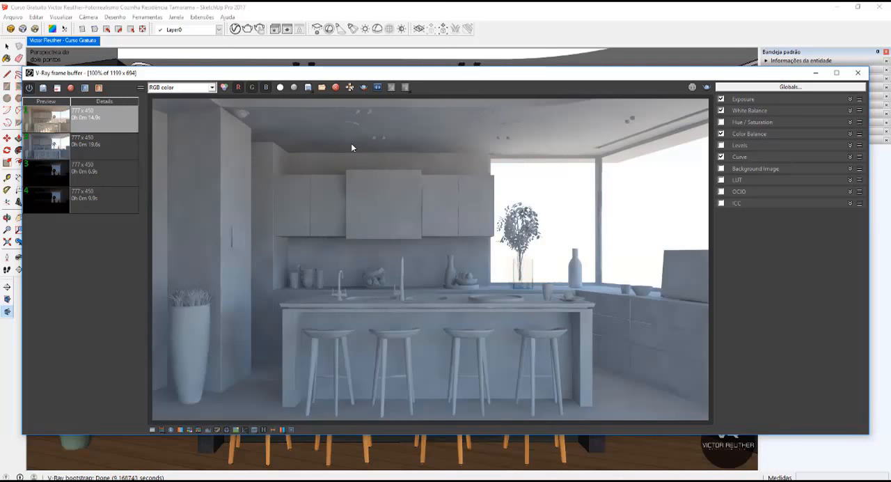
Open the Asset Editor beside the frame buffer and mark a tall render region from the ceiling down over the first bar stool.
click(236, 30)
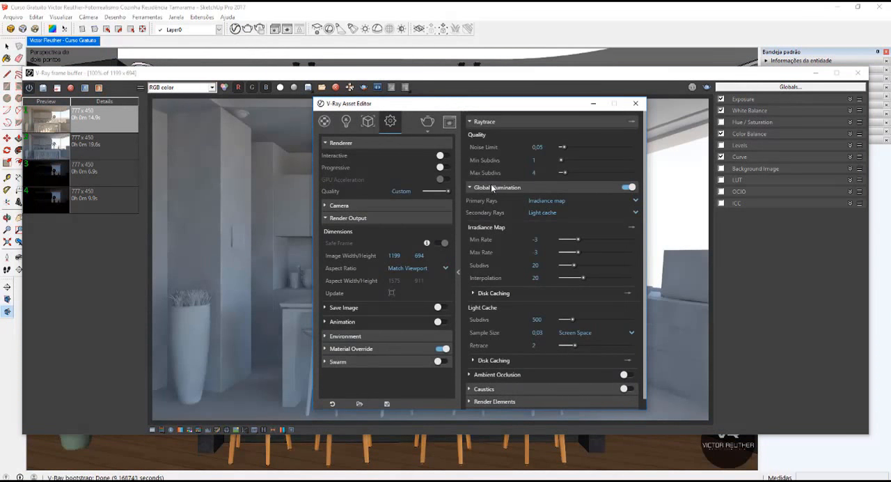
drag(484, 104, 668, 101)
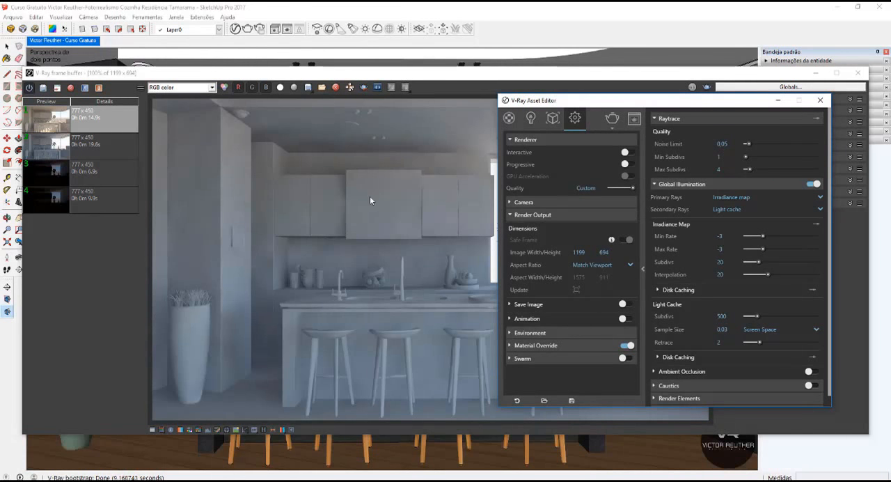
drag(487, 74, 398, 73)
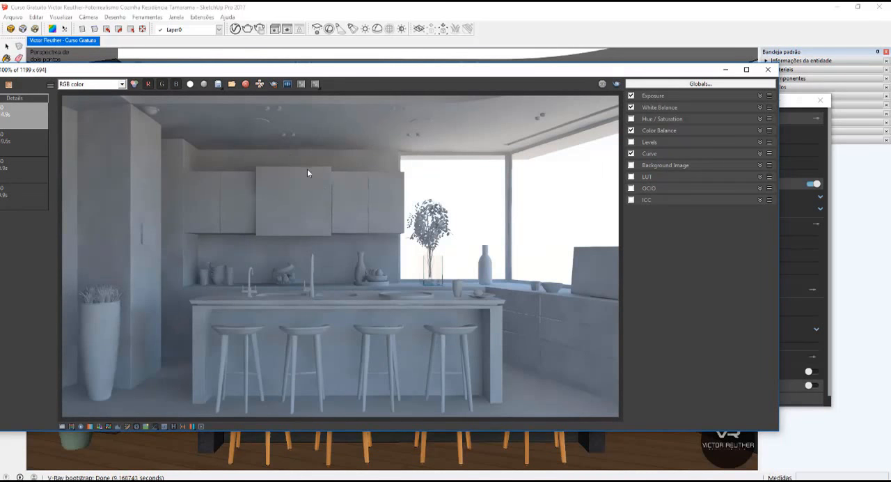
click(274, 84)
drag(282, 399, 208, 101)
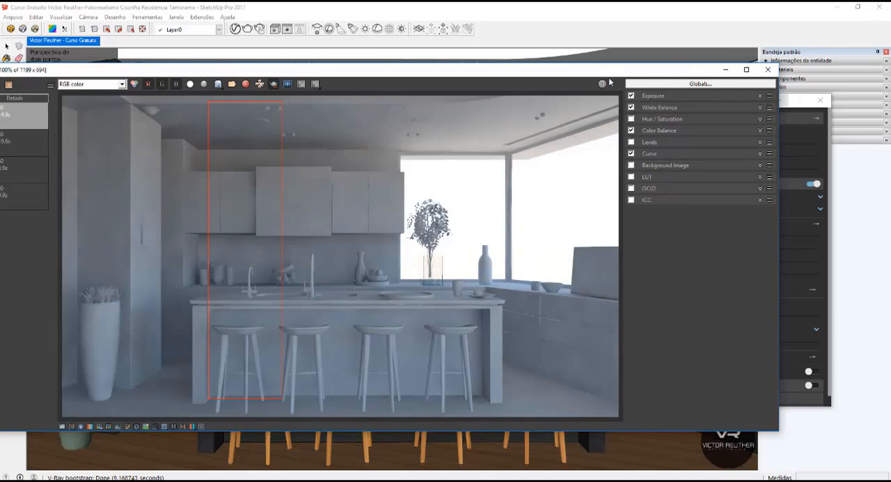
drag(582, 72, 448, 63)
click(669, 79)
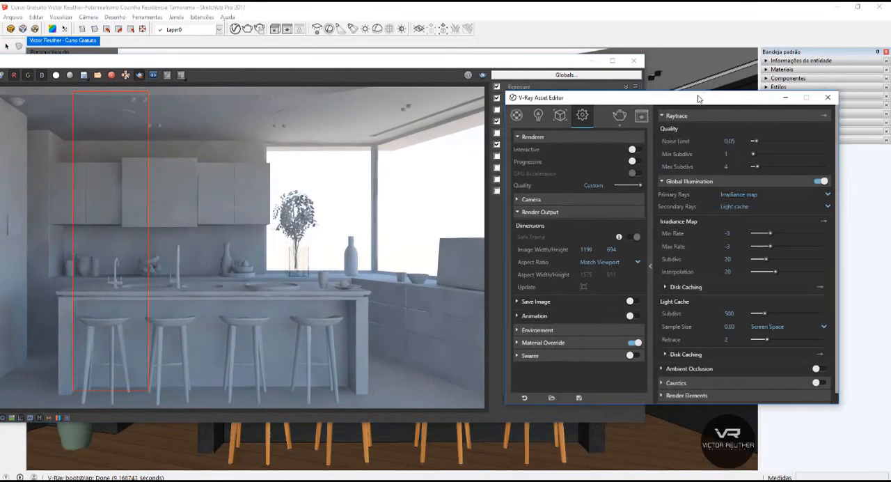
drag(669, 79, 668, 80)
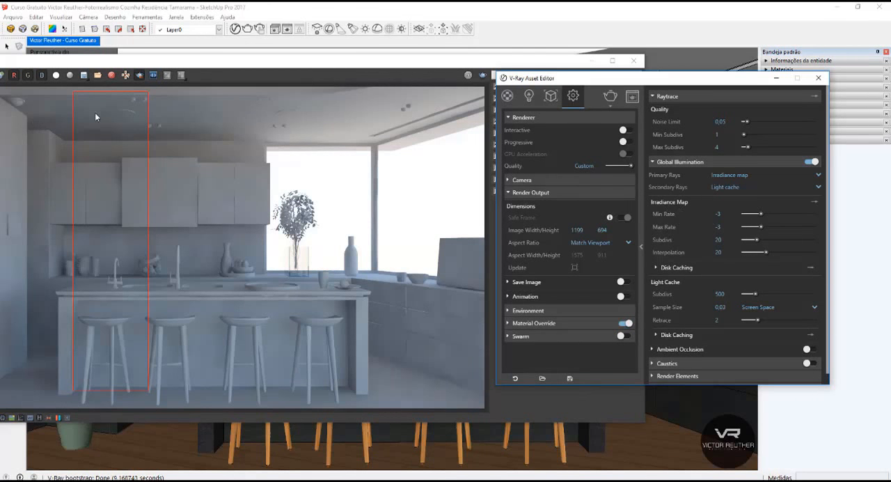
Set the Irradiance Map's Max Rate to -2 and Subdivs to 50, and render the marked region.
click(715, 228)
text(-2)
key(Return)
text(50)
key(Return)
click(482, 75)
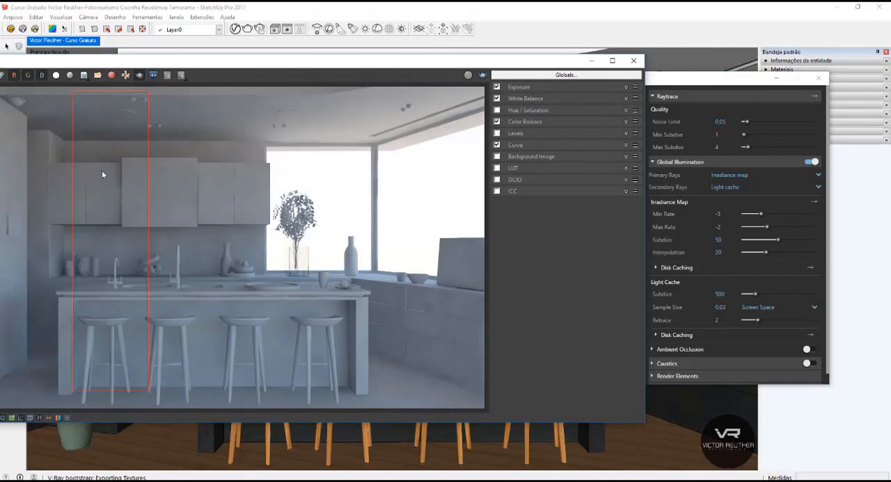
Examine the upper cabinets up close, comparing the surface inside and outside the rendered region.
scroll(135, 194, up, 2)
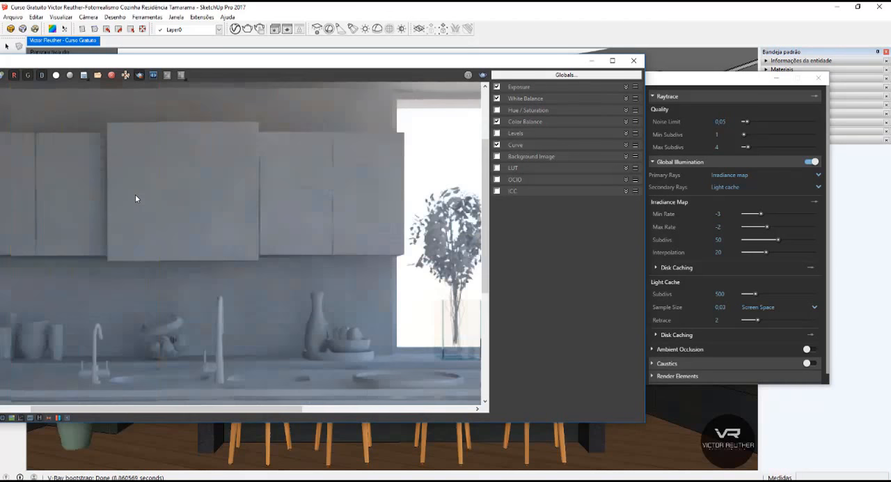
scroll(147, 179, up, 1)
scroll(235, 200, up, 3)
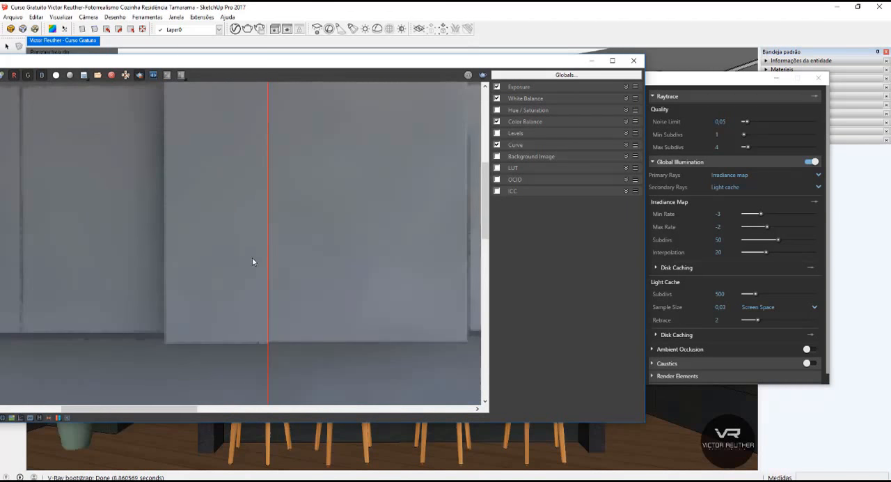
middle_drag(252, 259, 247, 309)
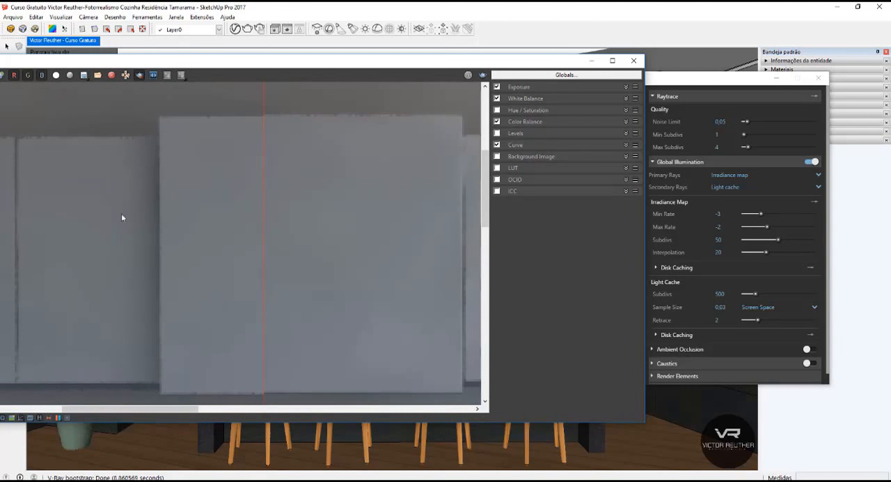
scroll(205, 185, down, 2)
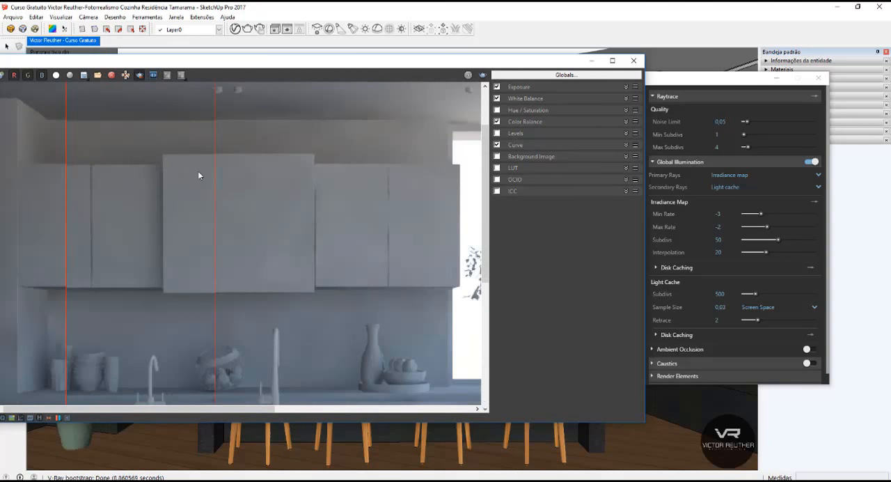
scroll(109, 161, down, 2)
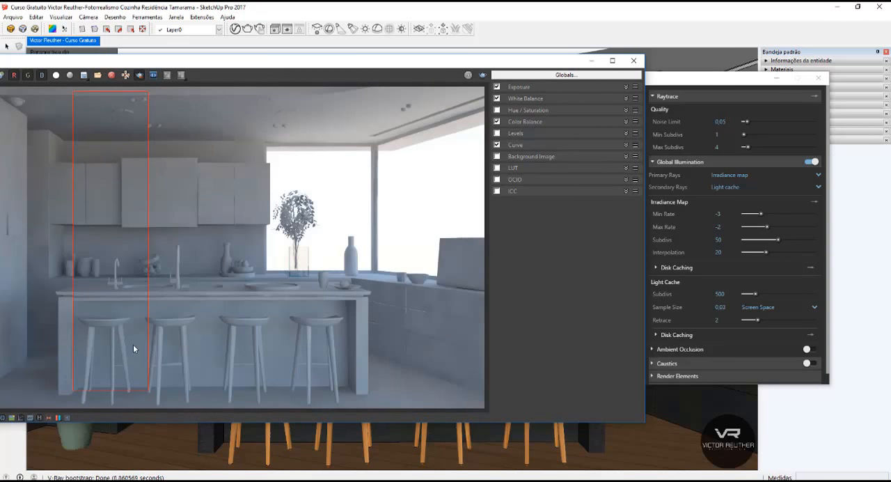
Set the frame buffer's Exposure to 5.00 and Contrast to 0.15, and check the cabinets and countertop up close.
click(529, 87)
drag(581, 112, 623, 112)
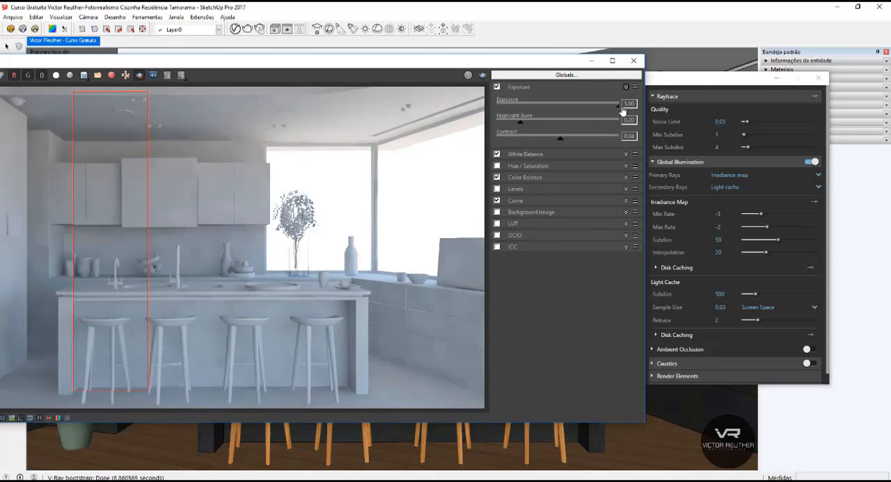
mouse_move(564, 143)
mouse_down()
mouse_move(578, 144)
mouse_move(568, 145)
mouse_up()
scroll(149, 174, up, 2)
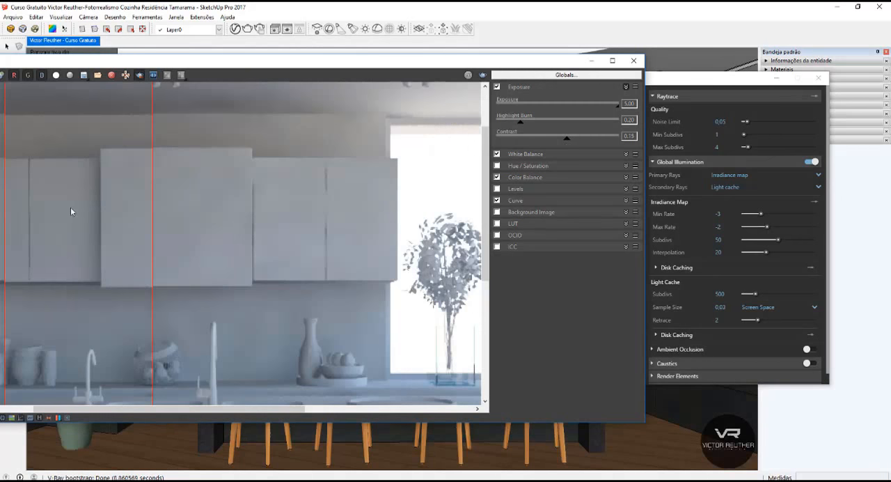
middle_drag(83, 206, 180, 155)
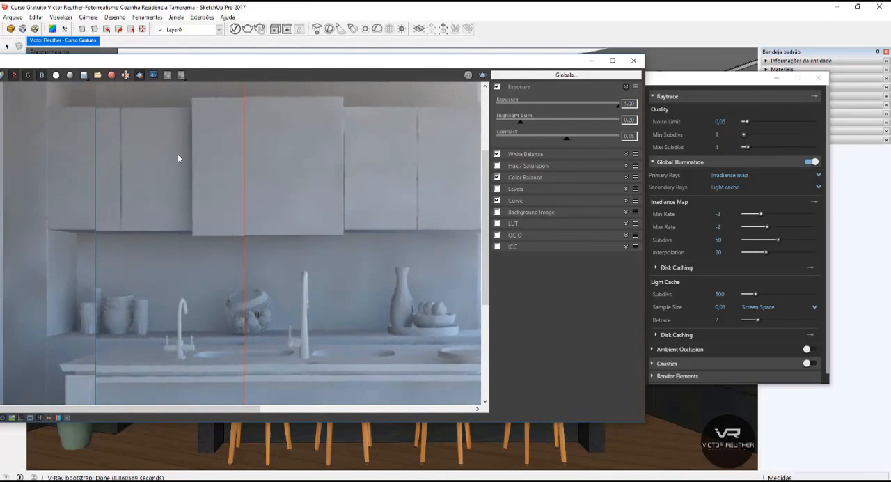
scroll(177, 158, down, 2)
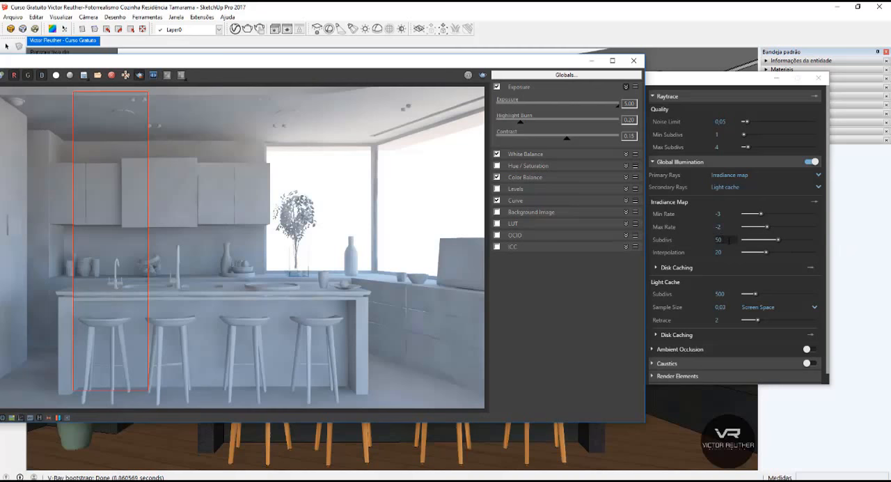
Set the Irradiance Map's Subdivs to 80 and Interpolation to 50.
double_click(716, 239)
text(80)
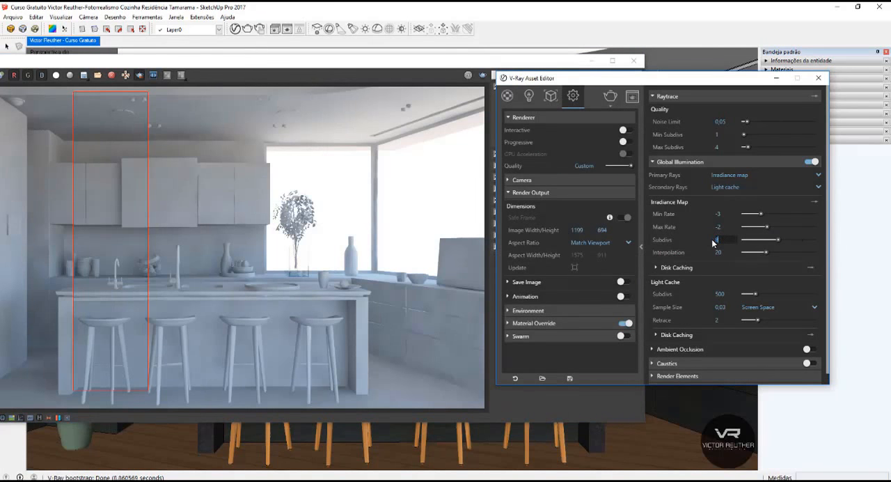
key(Return)
key(Tab)
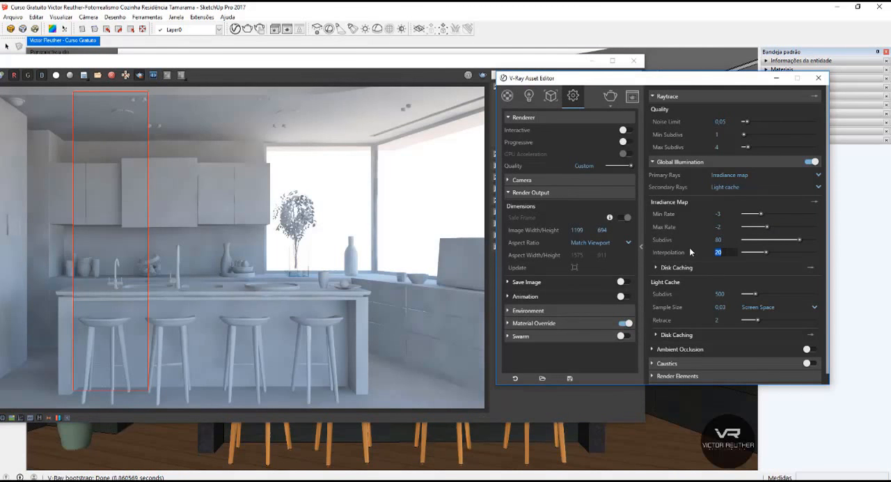
text(50)
key(Return)
Render a tall region over the second bar stool and the range hood, and check the result up close.
click(211, 379)
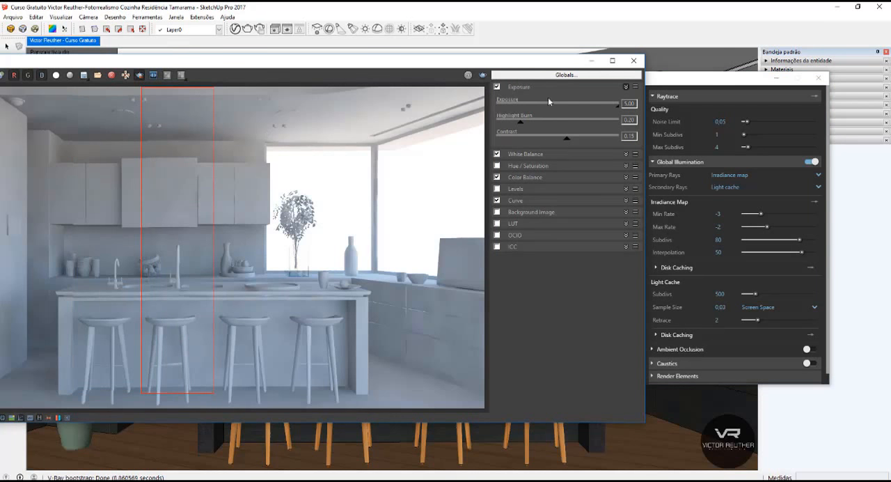
click(484, 75)
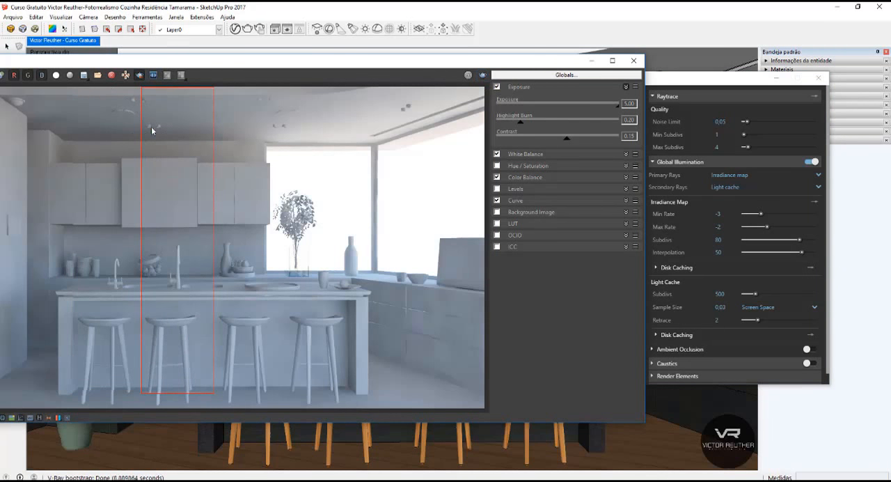
scroll(155, 188, up, 2)
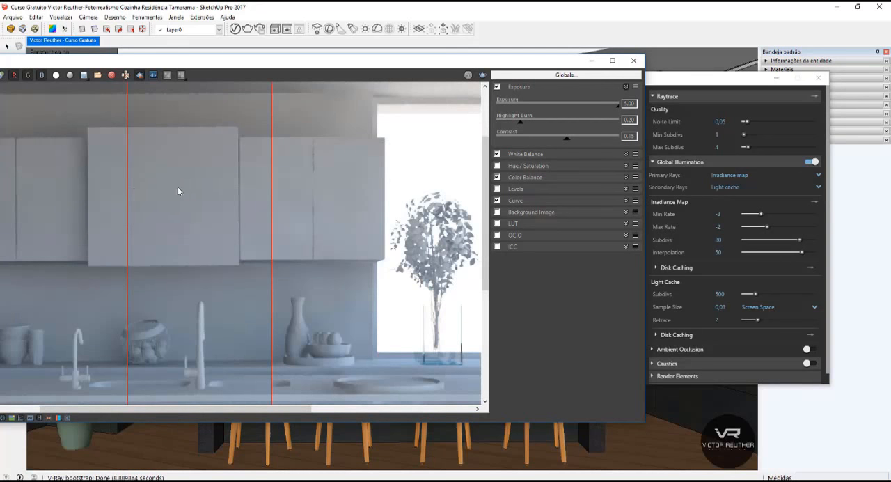
scroll(206, 167, down, 2)
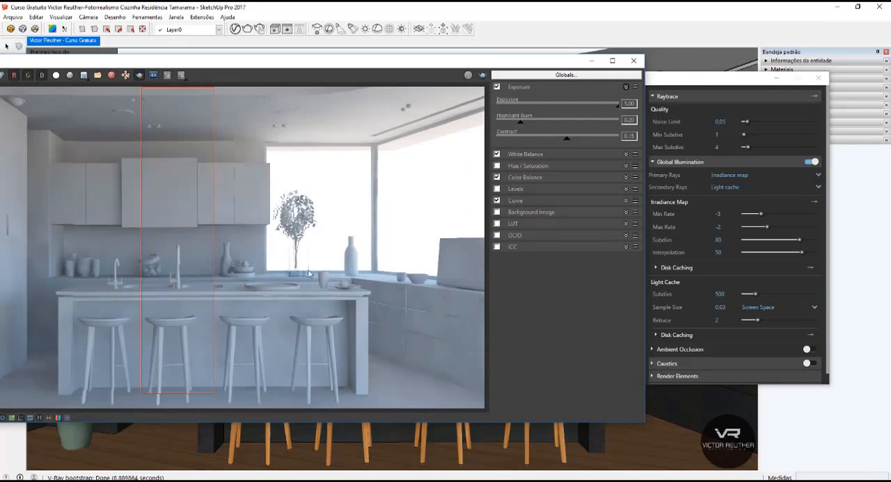
Render a region over the drawers below the window and examine their surfaces and joints up close.
drag(411, 273, 458, 381)
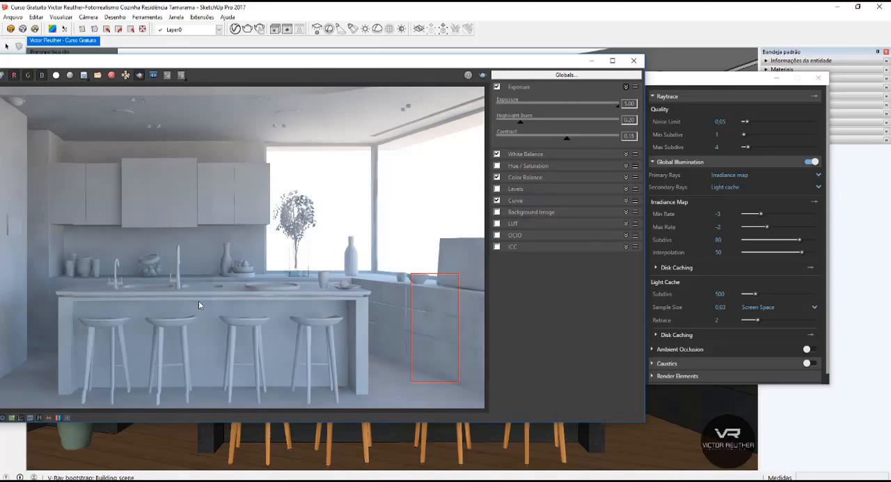
scroll(423, 321, up, 1)
middle_drag(422, 320, 174, 271)
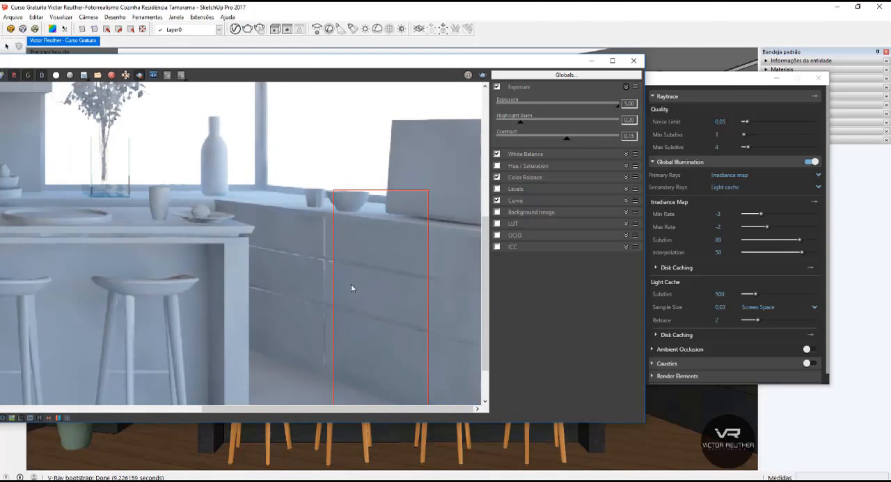
scroll(363, 269, down, 3)
scroll(404, 257, up, 1)
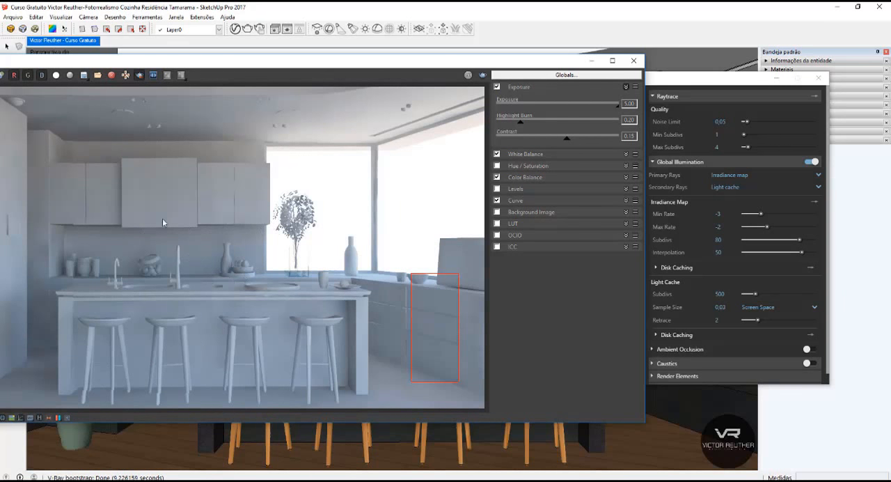
Set the Irradiance Map back to Max Rate -3, Subdivs 20 and Interpolation 20.
click(733, 227)
text(-3)
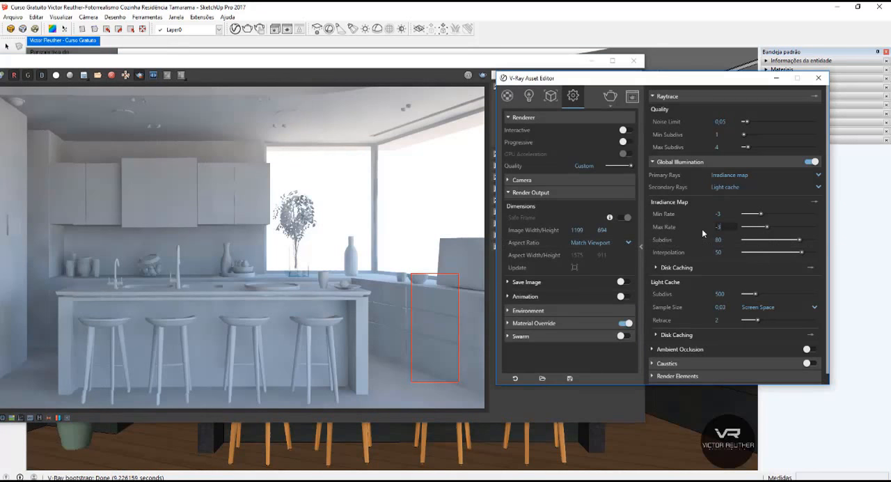
key(Return)
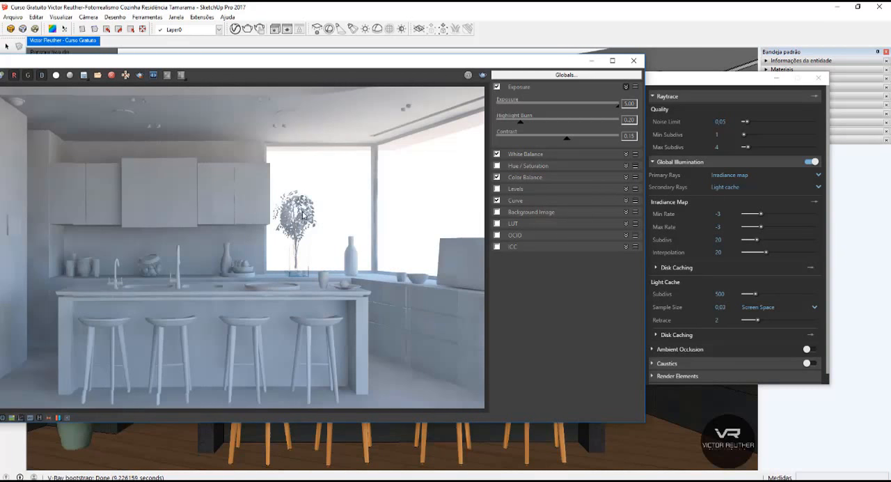
Reposition the frame buffer so the whole image is visible and render the full kitchen again.
drag(440, 65, 638, 67)
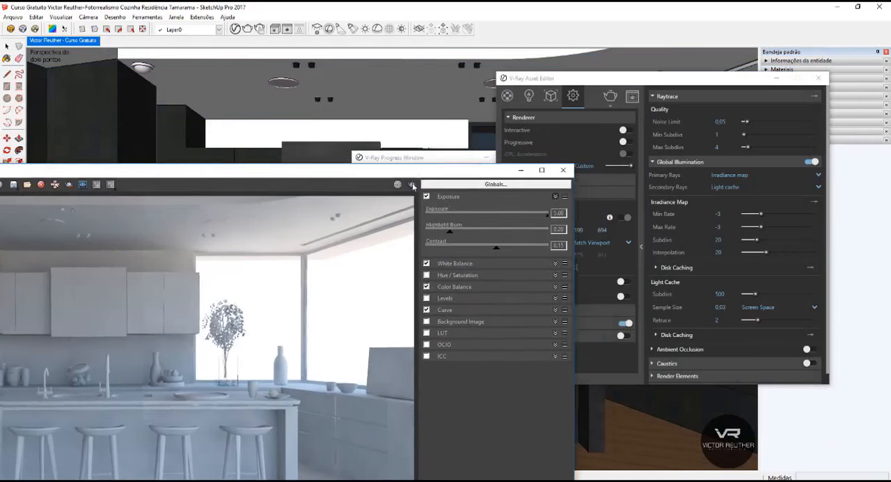
drag(465, 180, 344, 111)
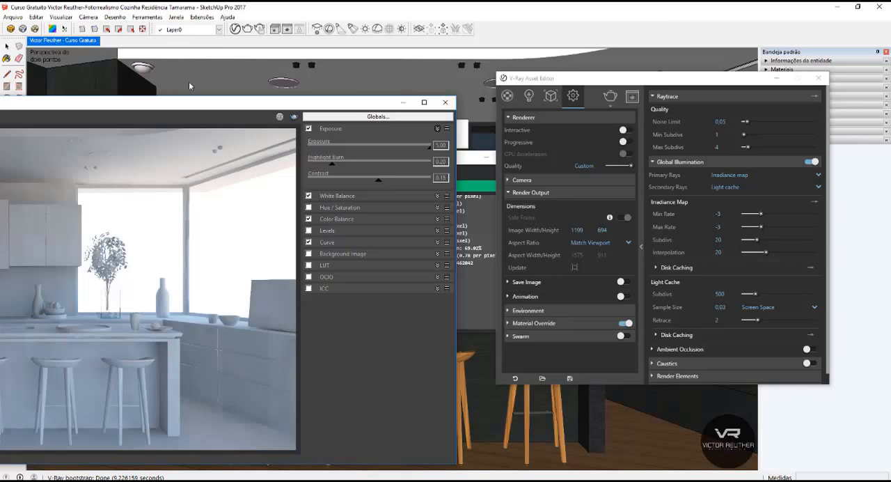
drag(237, 106, 258, 93)
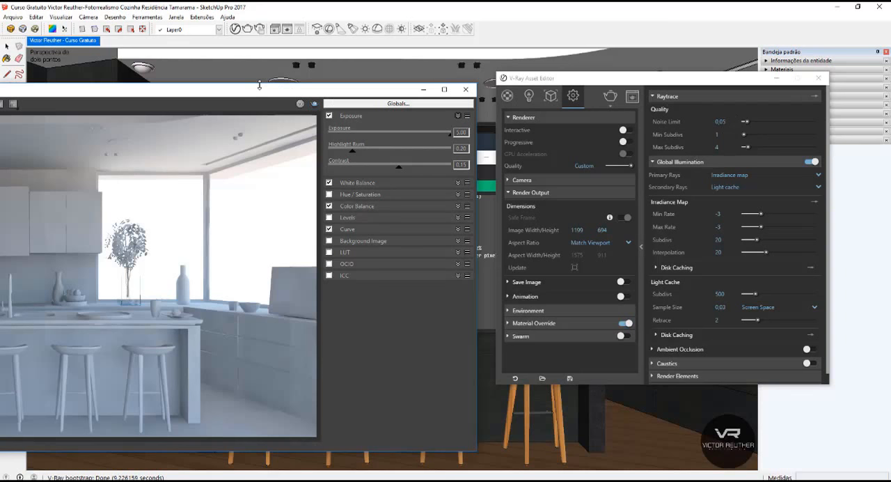
drag(310, 93, 661, 75)
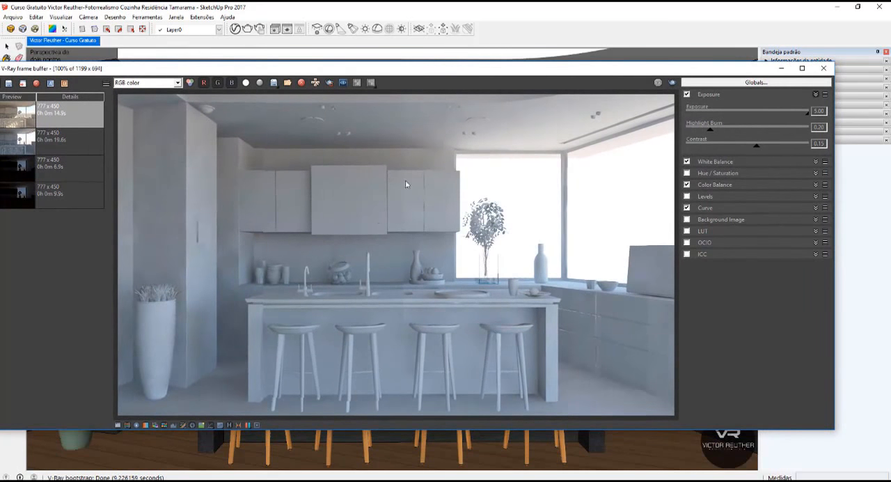
click(671, 84)
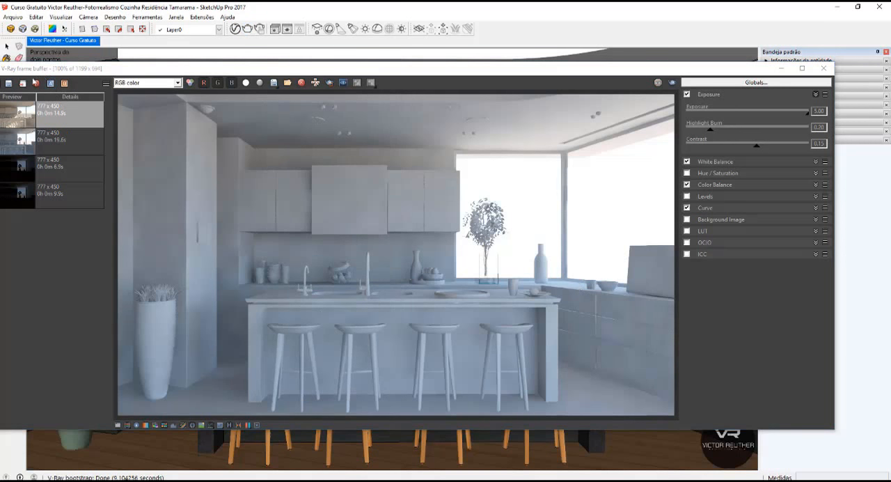
Save the 1199 x 694 render to the frame buffer history, select it there and minimize the frame buffer.
click(12, 88)
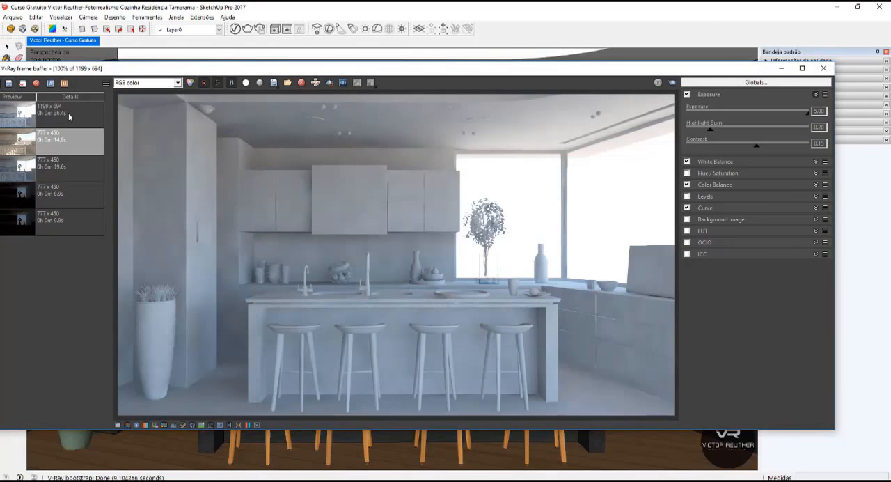
click(69, 117)
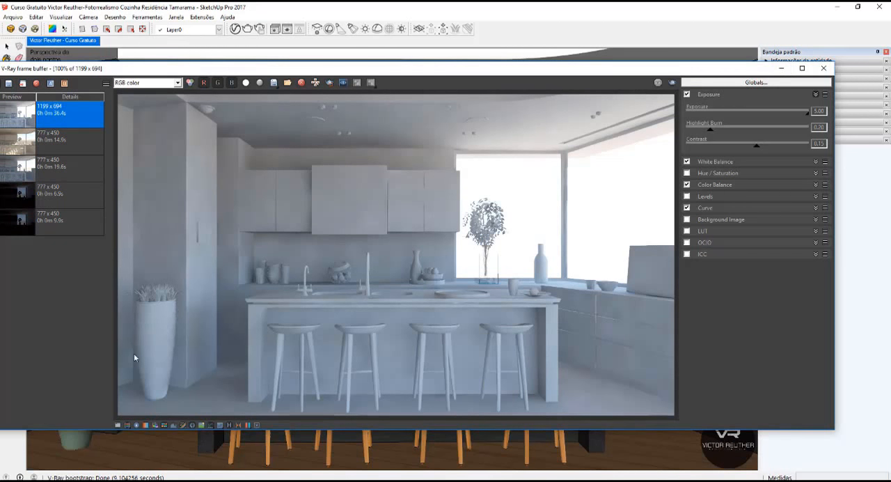
click(782, 68)
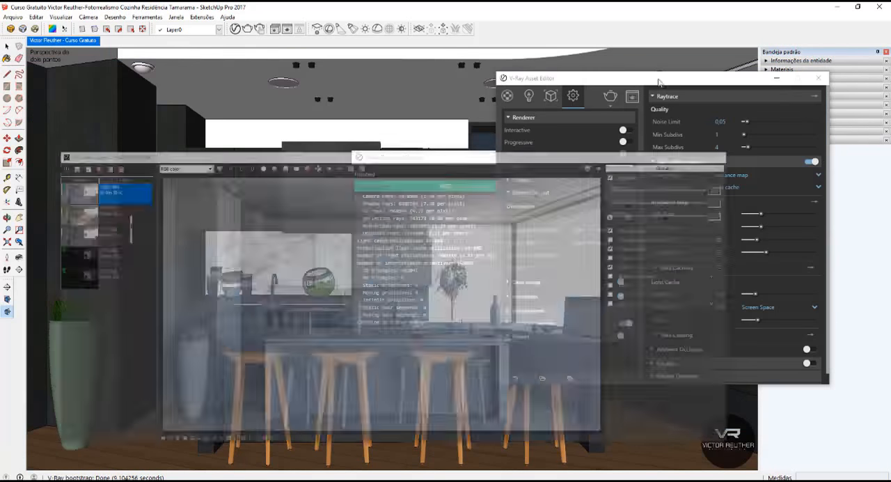
Minimize the V-Ray windows and draw a rectangular plane light on the island countertop beside the small faucet.
click(776, 78)
click(485, 158)
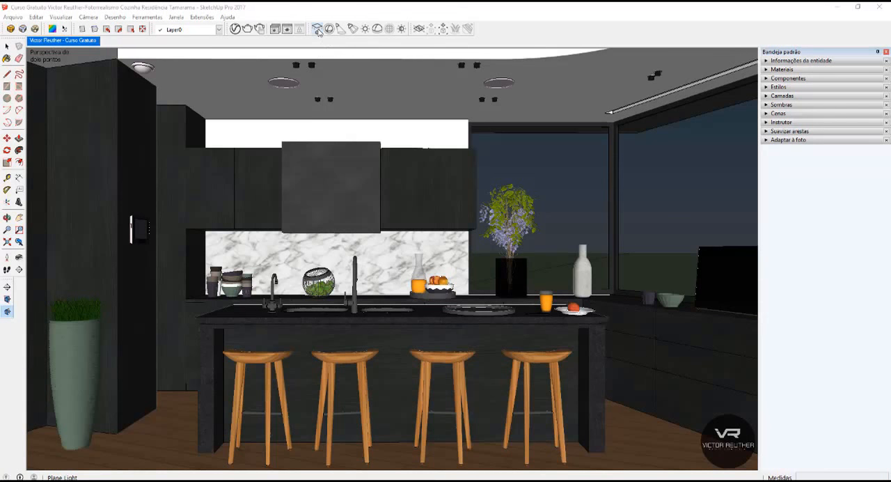
middle_drag(330, 129, 152, 361)
scroll(152, 358, up, 5)
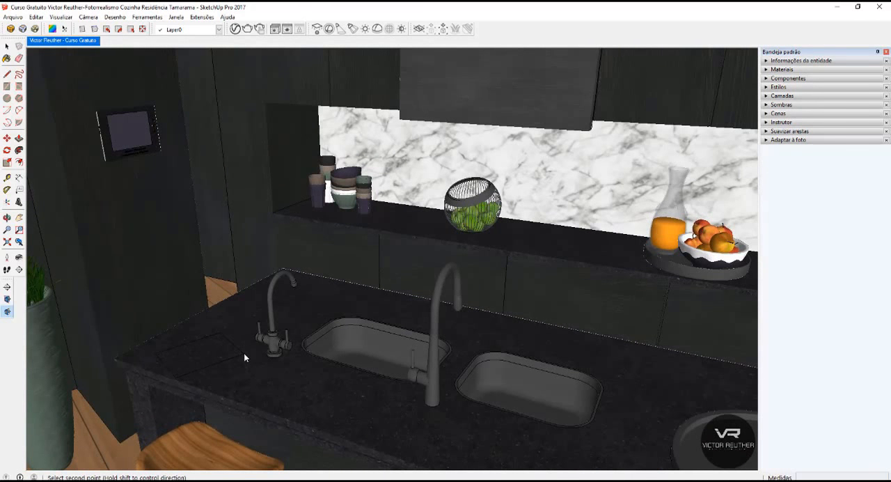
click(237, 358)
key(space)
Move the plane light about 0.60 m straight up from the island countertop.
middle_drag(191, 357, 275, 376)
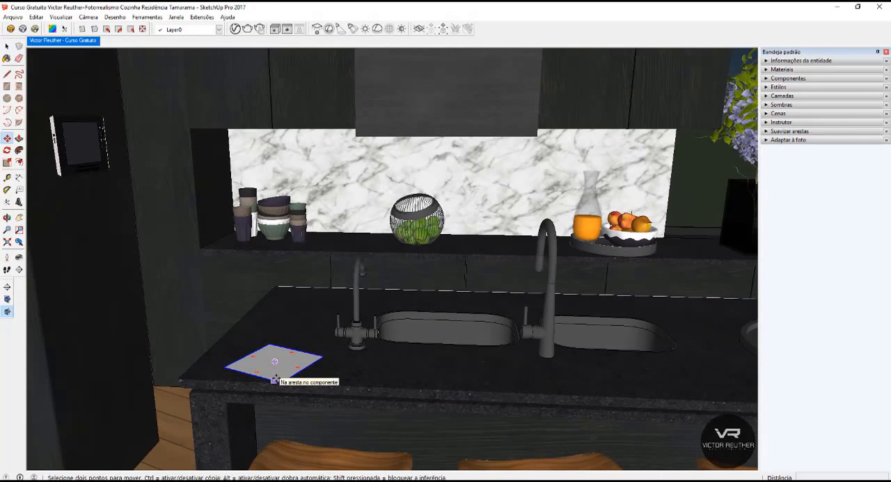
key(m)
click(278, 381)
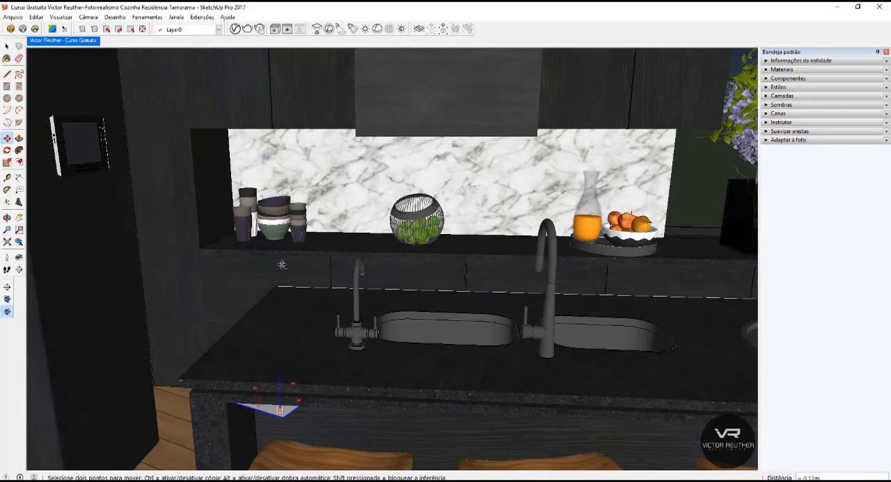
click(236, 194)
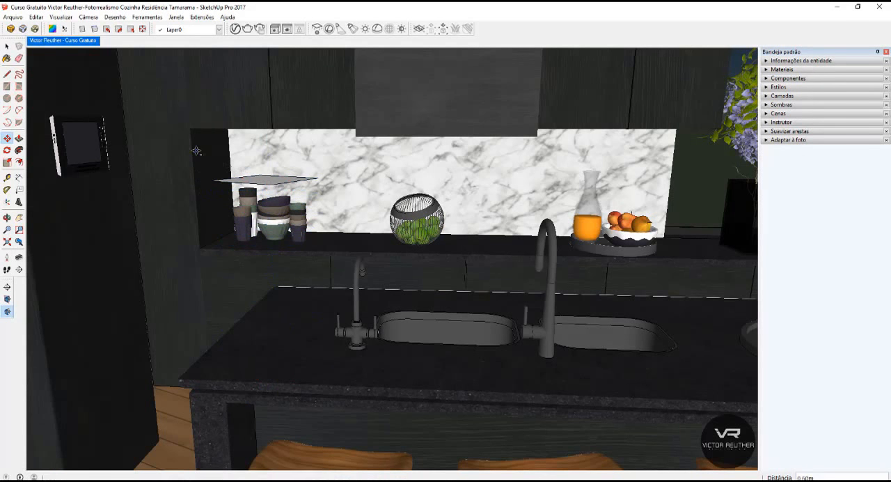
key(space)
Examine the raised plane light from below and above to compare its two faces.
scroll(226, 166, up, 2)
key(ctrl+z)
scroll(278, 265, up, 3)
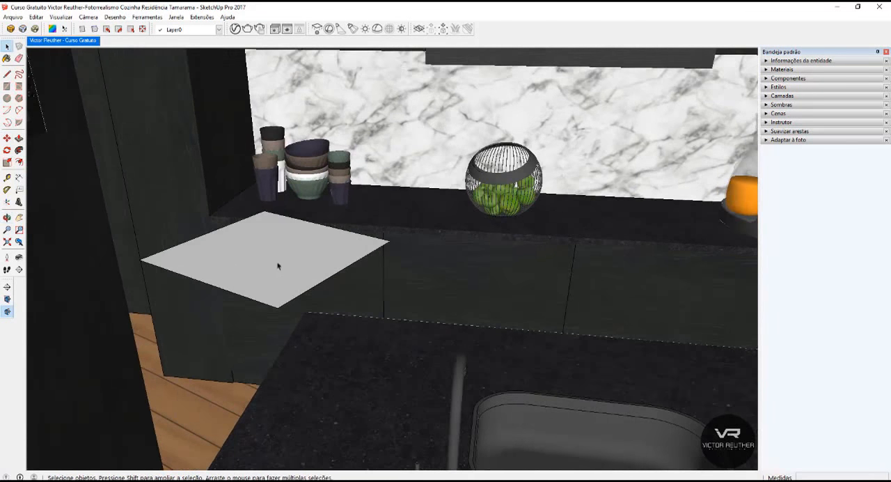
middle_drag(287, 228, 321, 188)
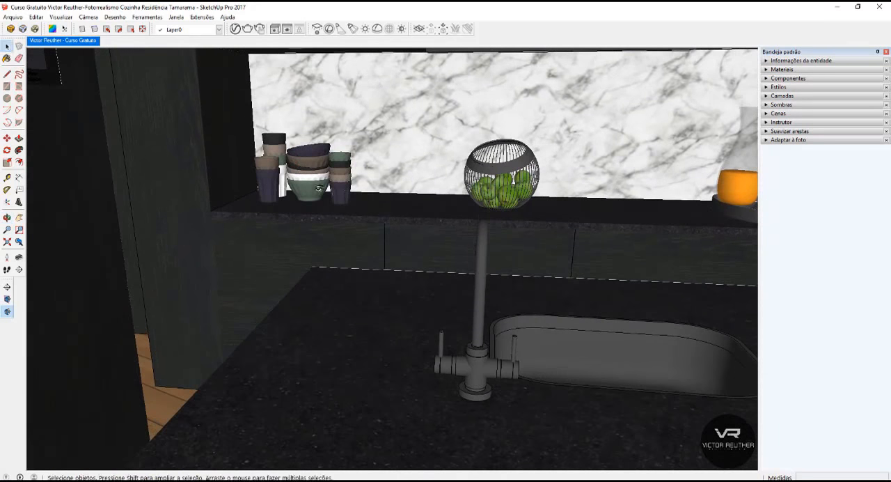
key(v)
drag(313, 164, 354, 58)
middle_drag(368, 394, 356, 242)
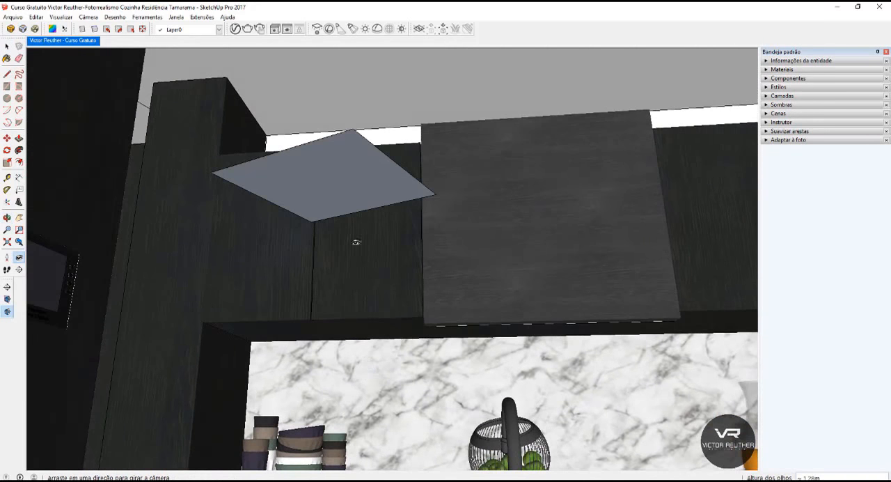
middle_drag(339, 147, 336, 387)
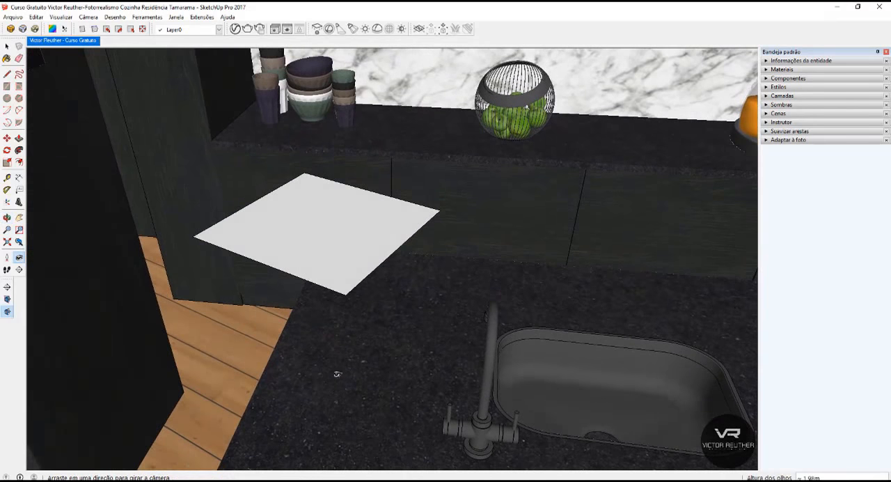
scroll(337, 164, down, 4)
Rotate the plane light by about 66 degrees about the horizontal axis so that it stands tilted above the island.
key(space)
click(336, 185)
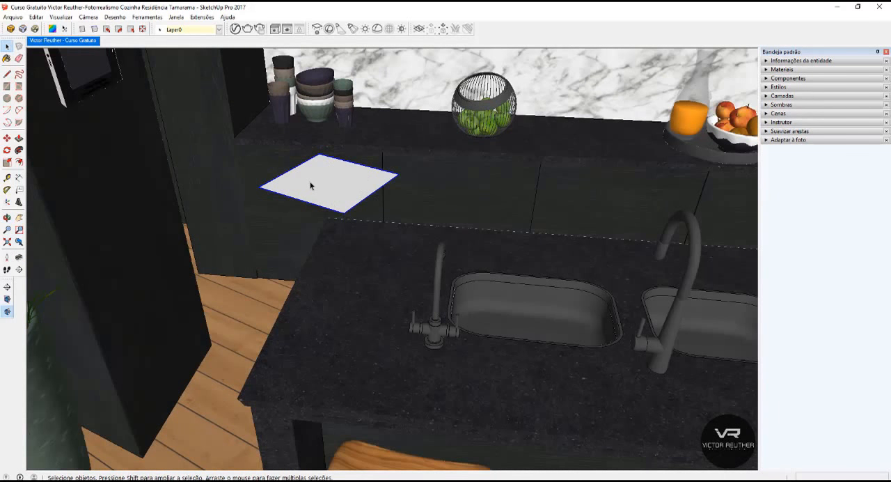
middle_drag(317, 185, 376, 176)
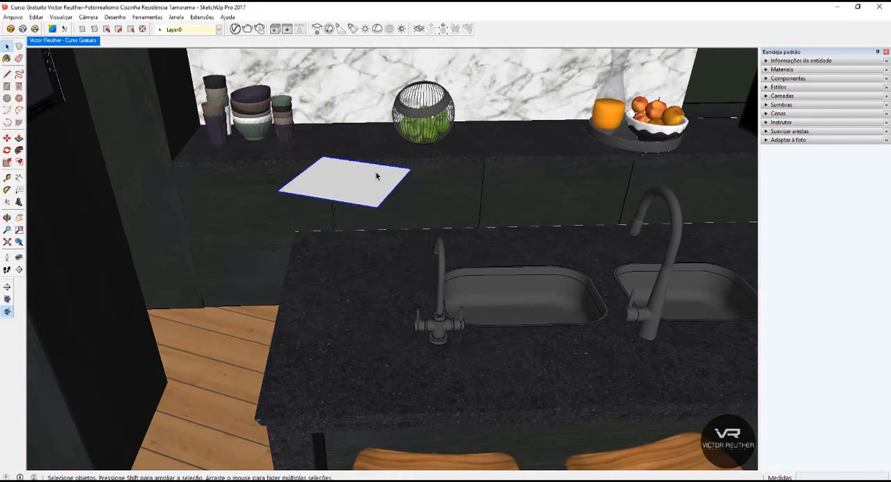
scroll(337, 148, down, 2)
middle_drag(327, 160, 319, 135)
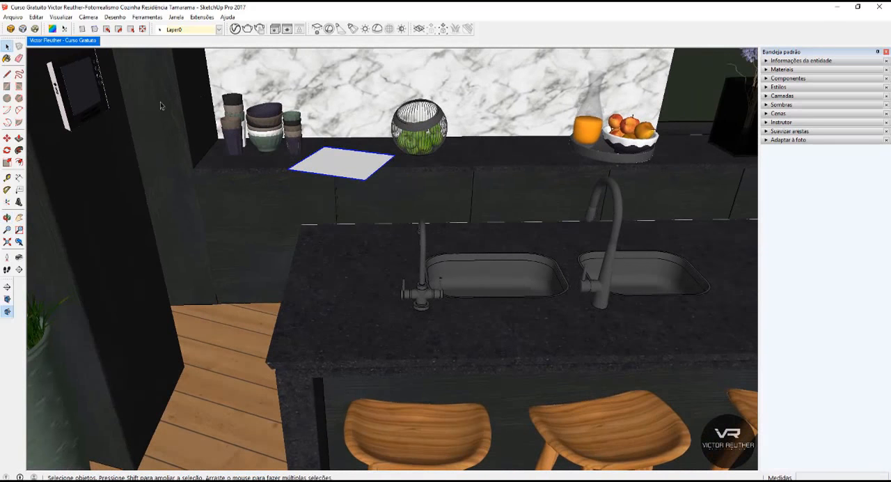
click(7, 149)
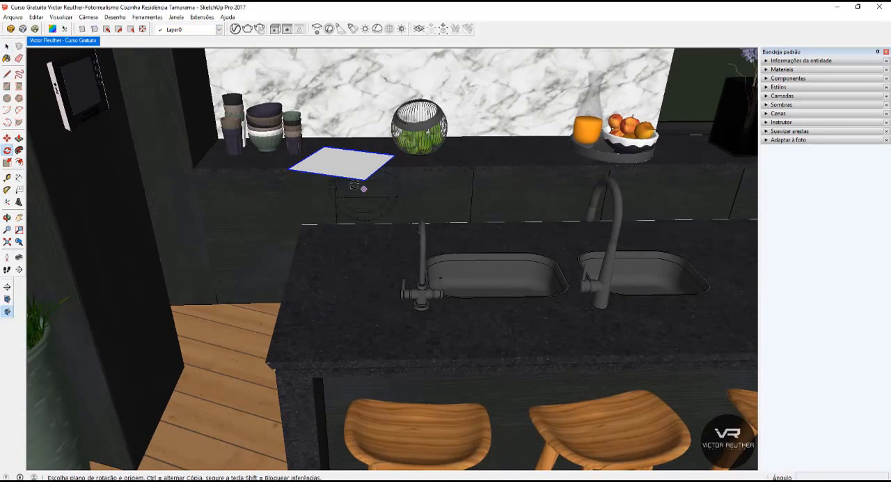
click(342, 161)
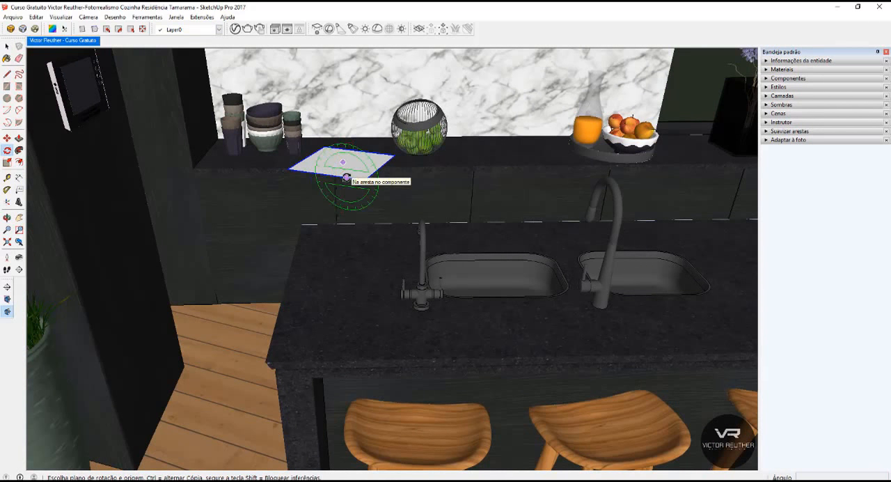
click(355, 180)
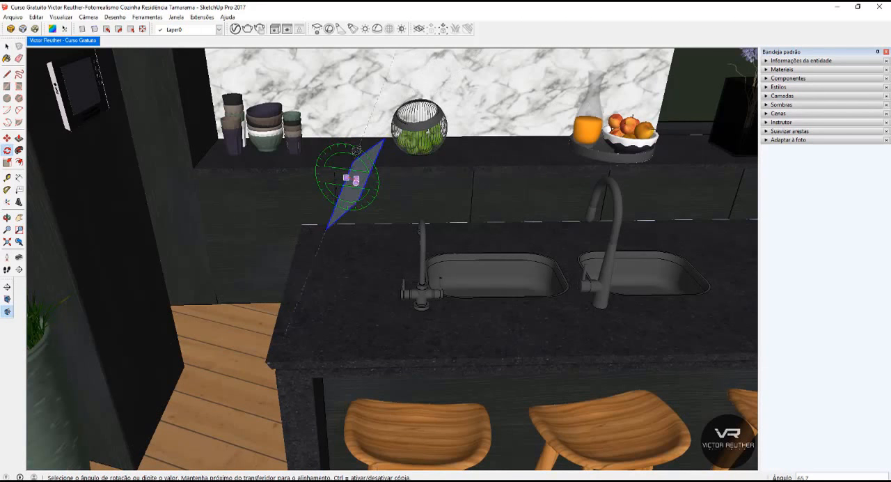
click(355, 147)
Rotate the tilted plane light slightly about the vertical axis, using a point on the island countertop as the center.
click(349, 268)
click(386, 287)
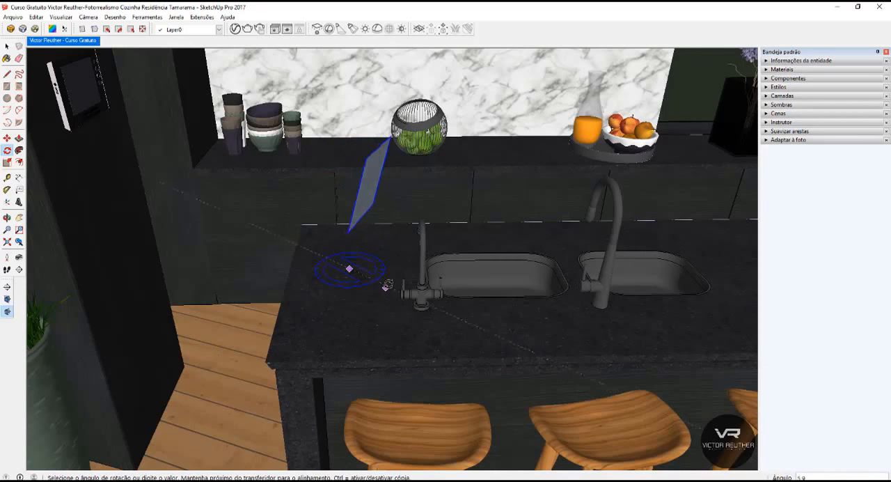
click(391, 286)
key(space)
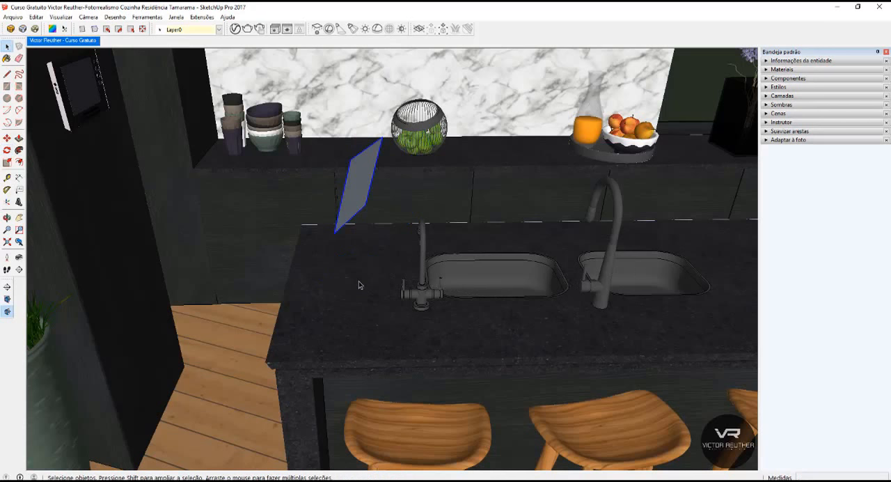
Rename the V-Ray Rectangle Light as "Luz teste plano" in the V-Ray Asset Editor.
scroll(446, 243, down, 3)
middle_drag(446, 244, 528, 202)
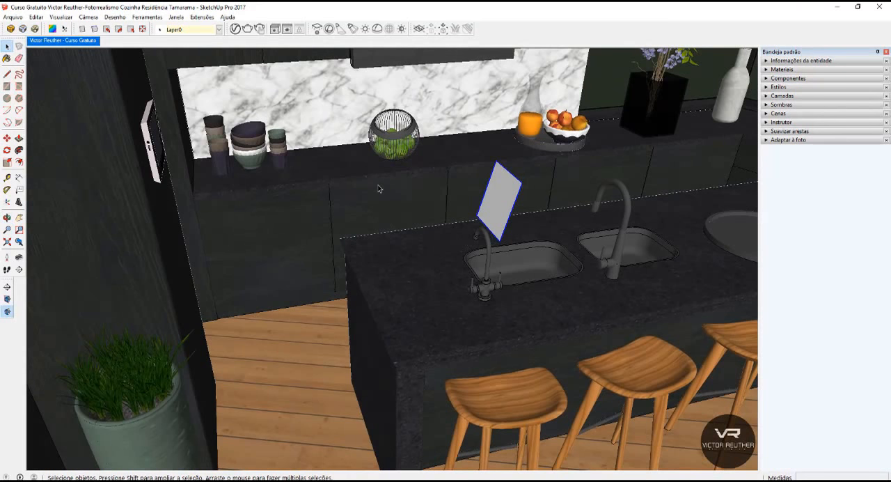
middle_drag(381, 189, 492, 207)
click(235, 28)
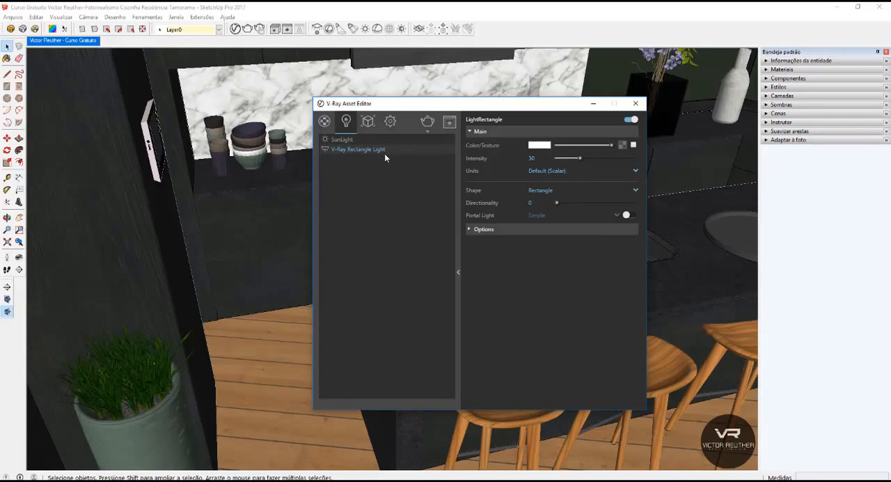
double_click(349, 152)
text(Luz teste plano)
key(Return)
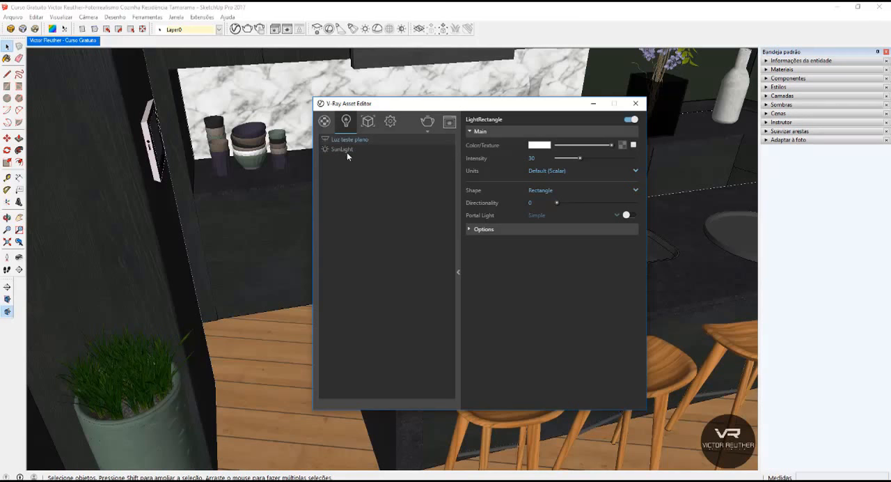
Restore the saved kitchen scene view and set the color of "Luz teste plano" to green.
click(89, 41)
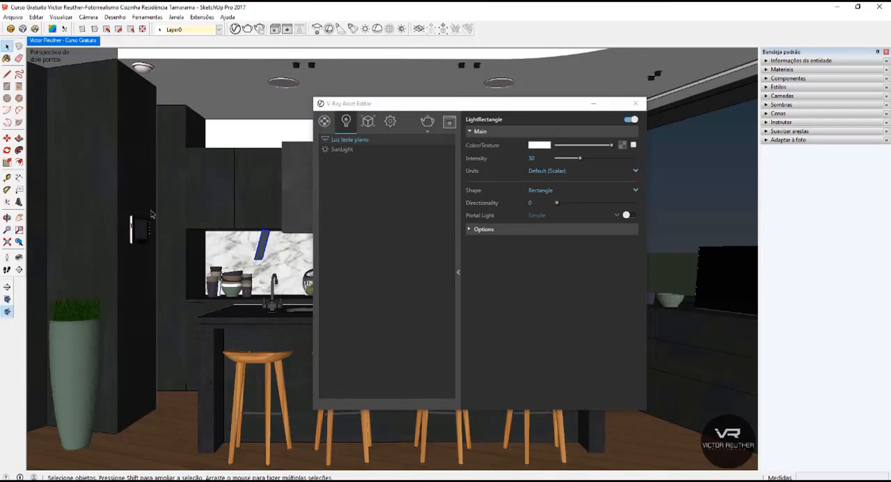
click(541, 147)
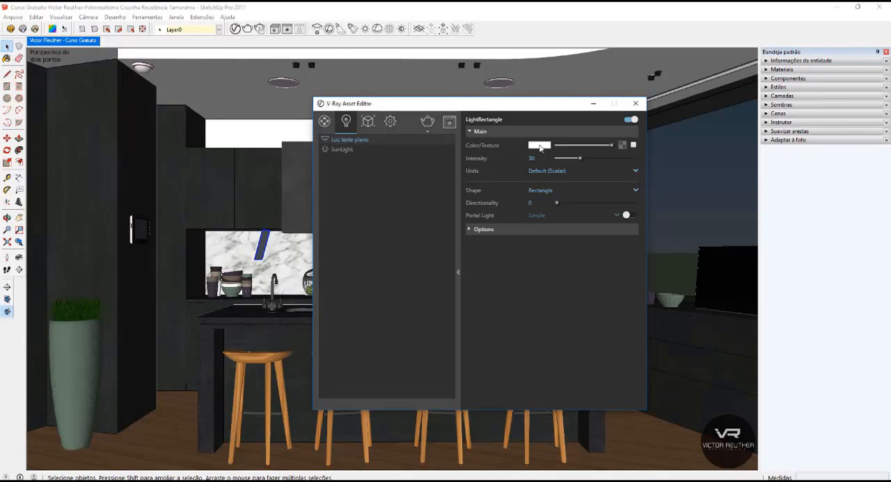
click(541, 147)
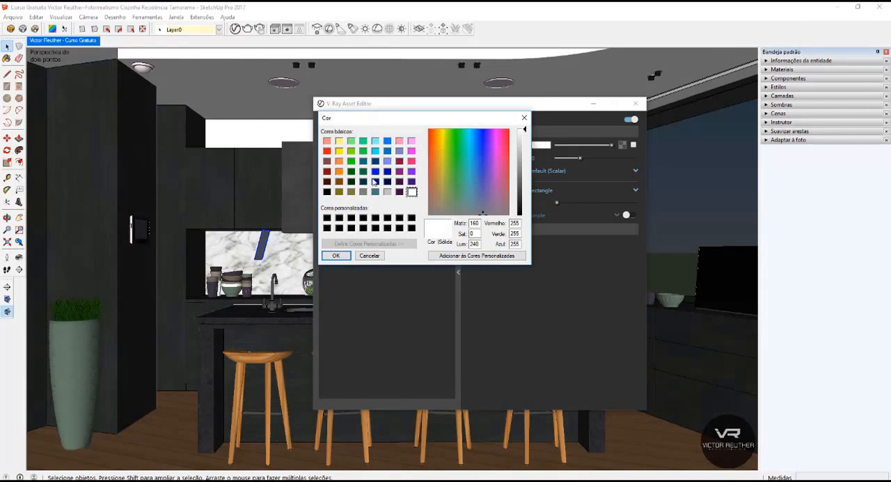
click(351, 162)
key(Return)
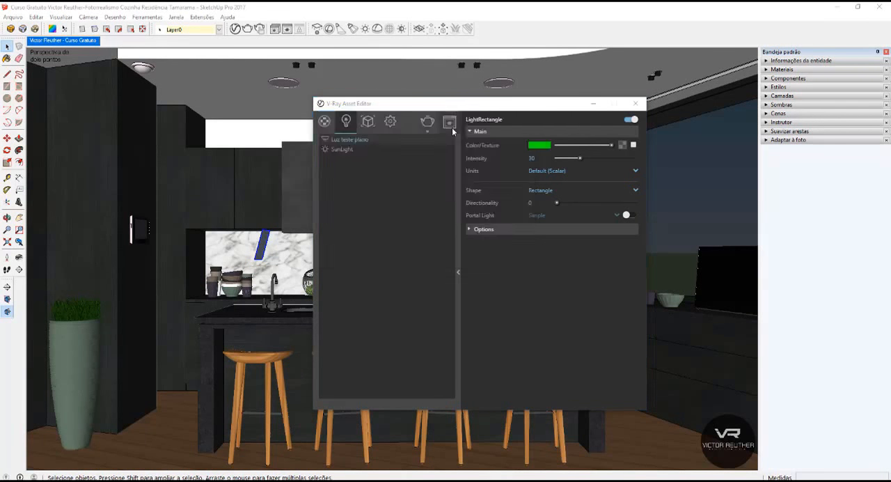
Start a test render of the kitchen with the green light in the frame buffer and stop it partway.
click(451, 126)
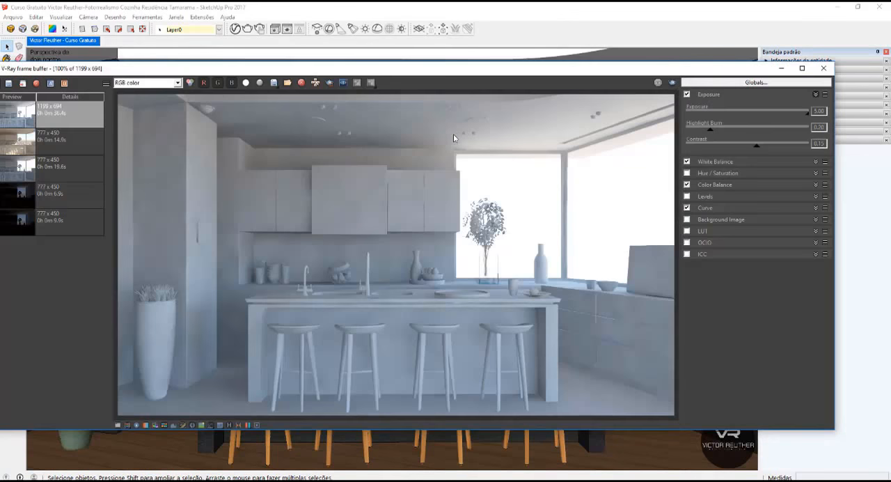
click(672, 83)
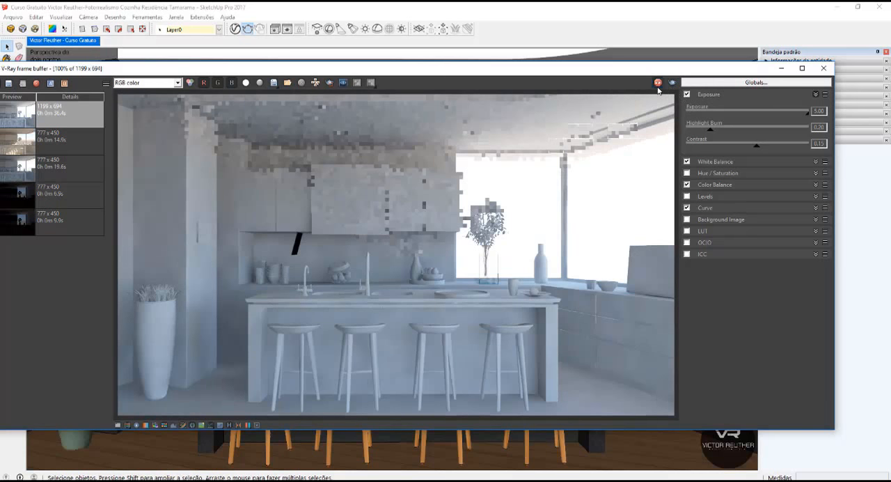
click(658, 83)
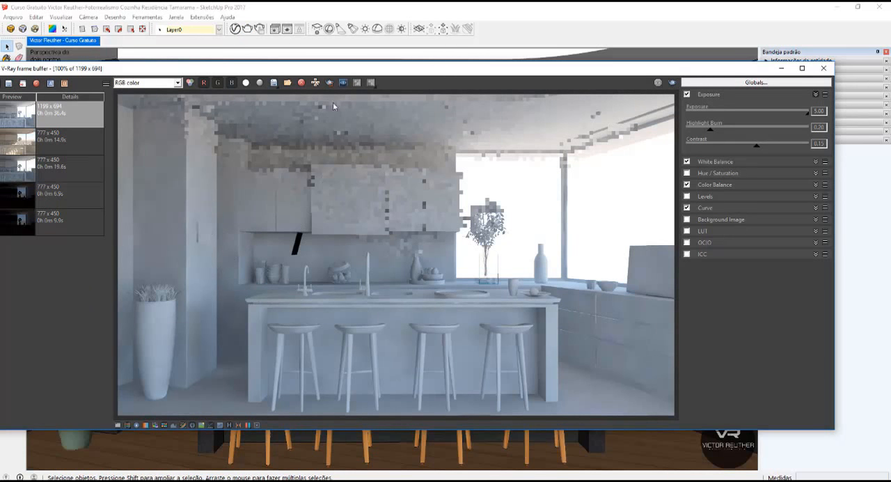
Set a render region over the left part of the image, examine the light plane up close and minimize the frame buffer.
click(329, 84)
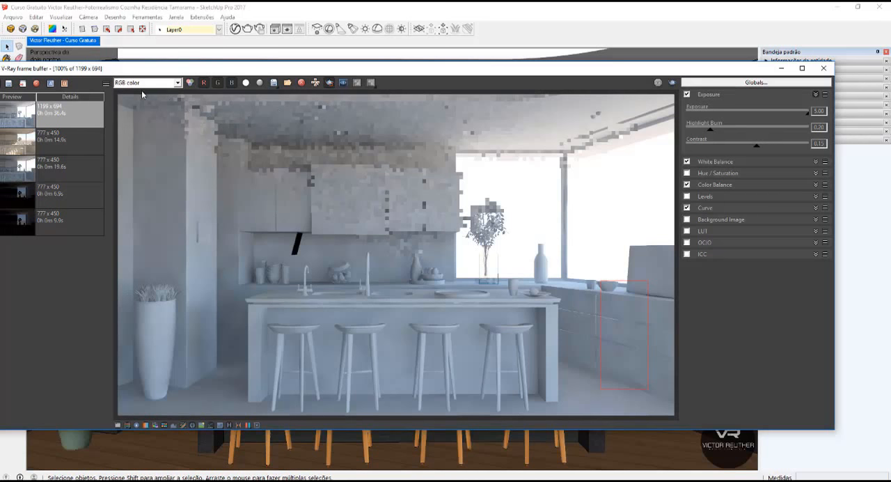
drag(351, 416, 102, 101)
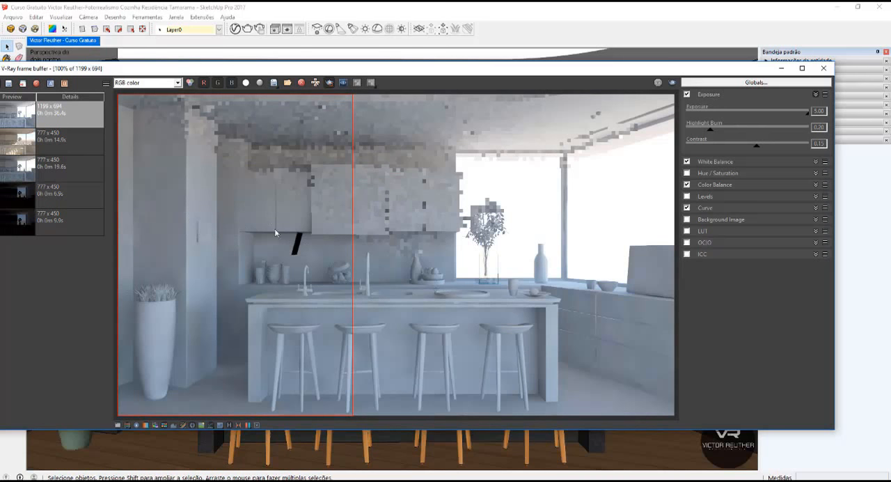
scroll(299, 241, up, 1)
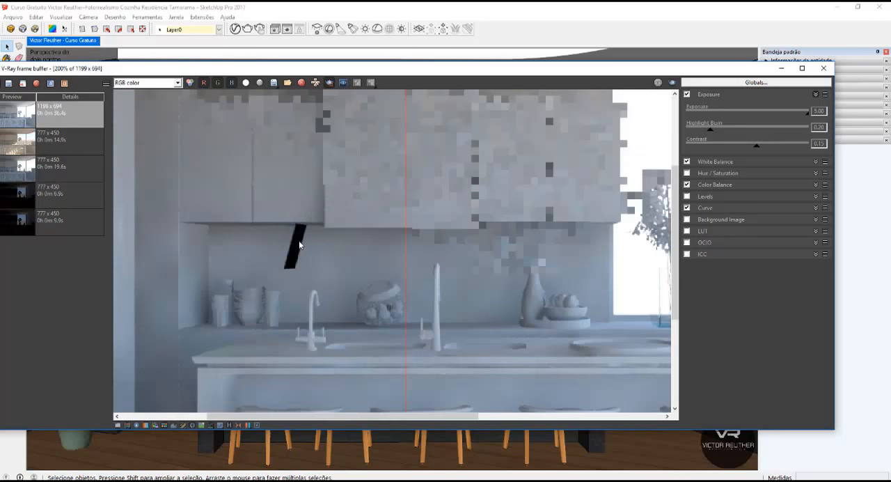
scroll(294, 236, up, 1)
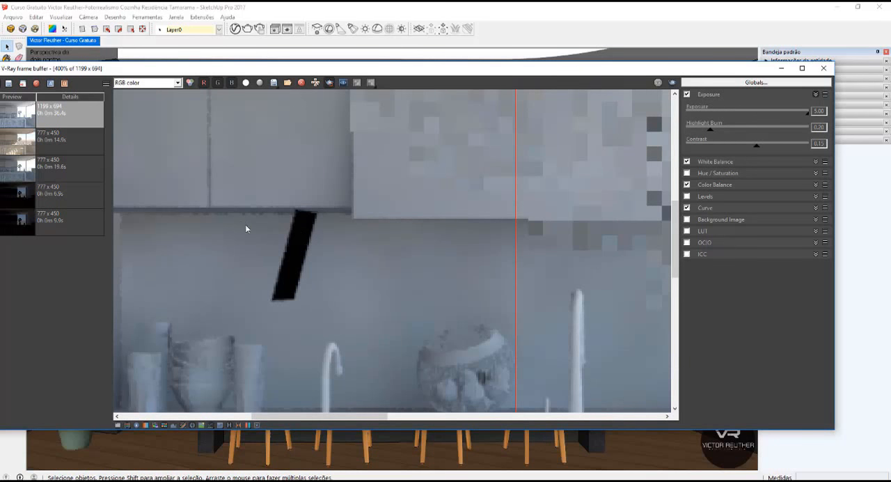
scroll(282, 238, down, 1)
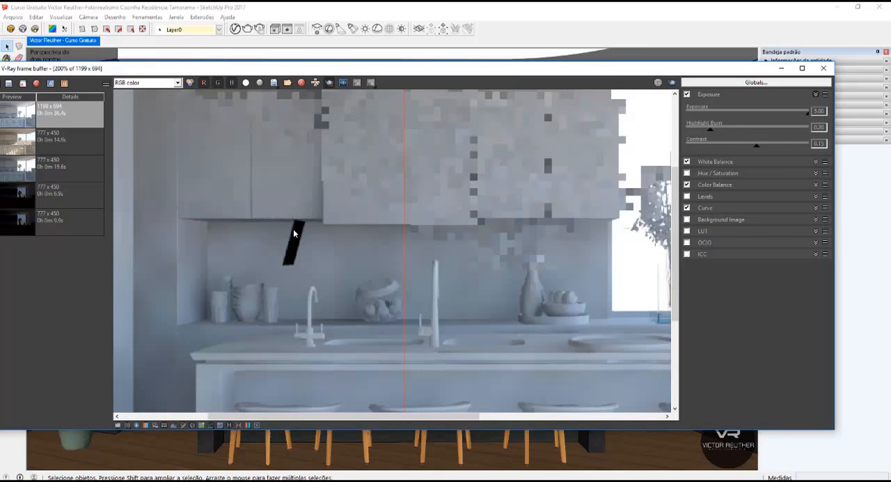
scroll(294, 238, down, 1)
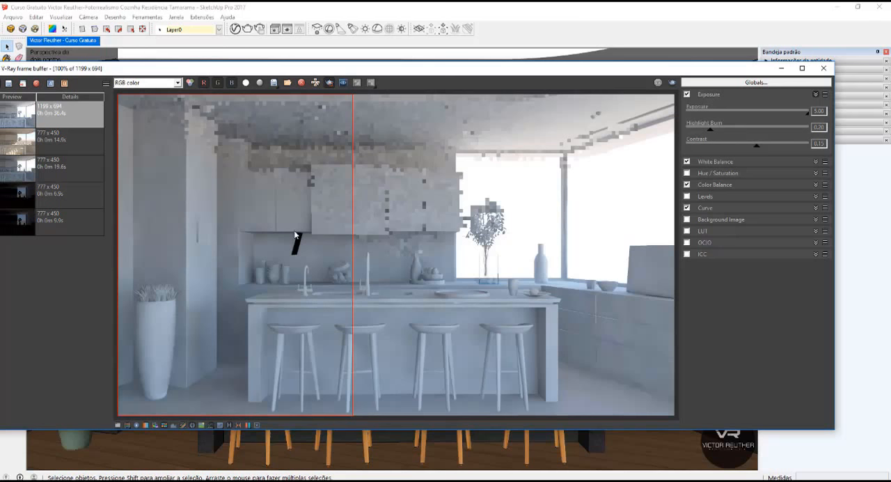
click(781, 69)
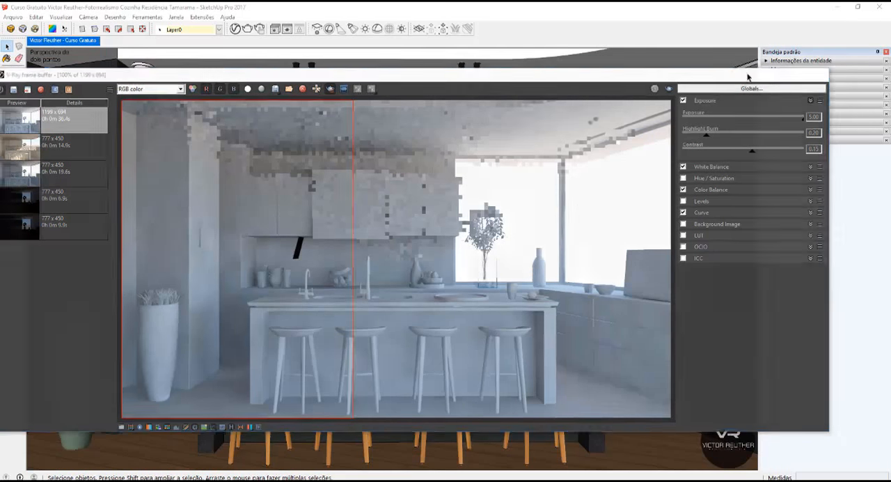
Set the intensity of "Luz teste plano" to 300 and render the kitchen region again to check the green light.
click(235, 29)
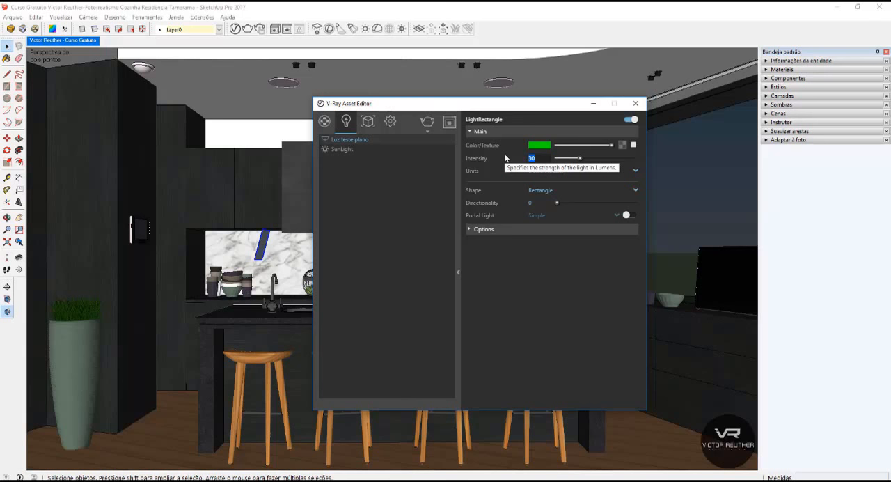
text(300)
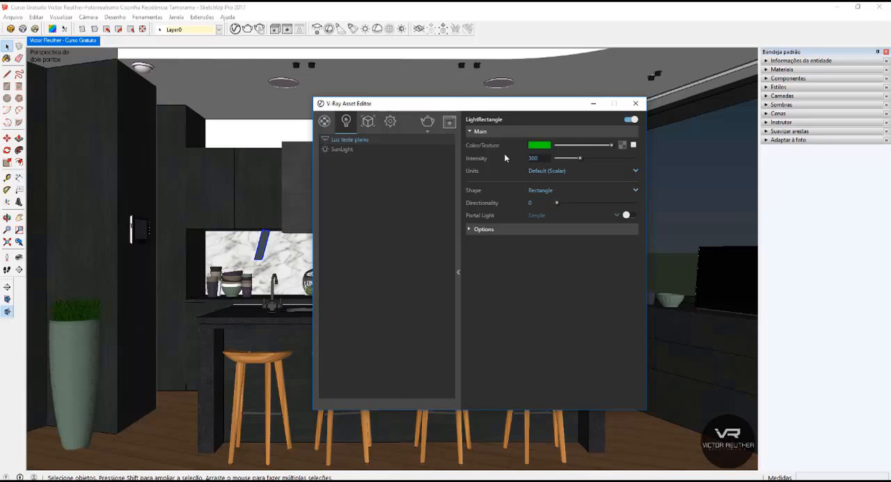
key(Return)
click(448, 124)
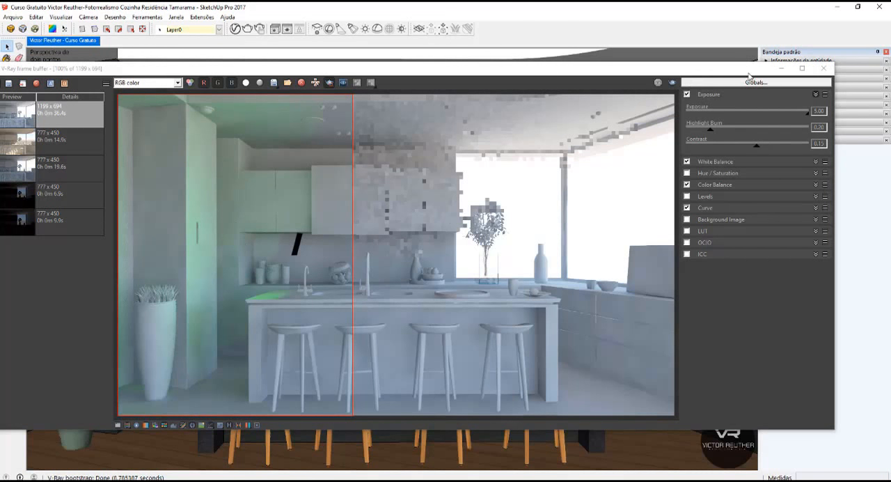
click(778, 73)
click(781, 69)
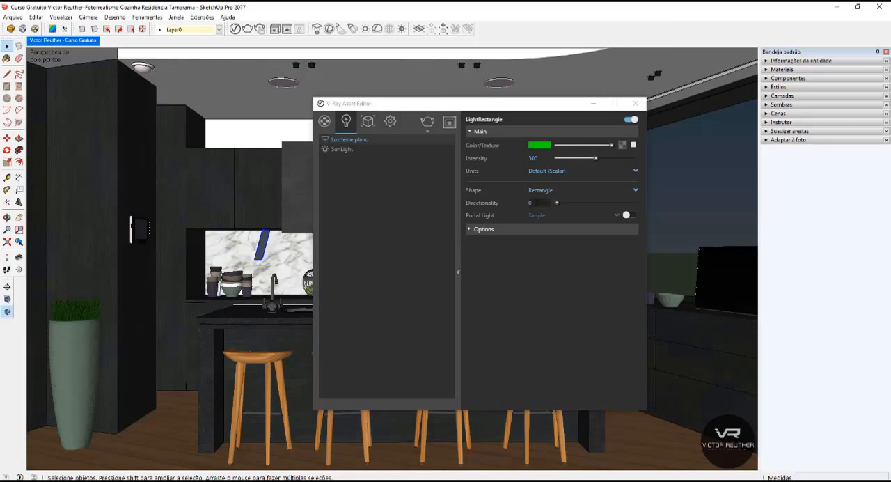
Set the directionality of "Luz teste plano" to 1 and render the same region again in the frame buffer.
click(537, 202)
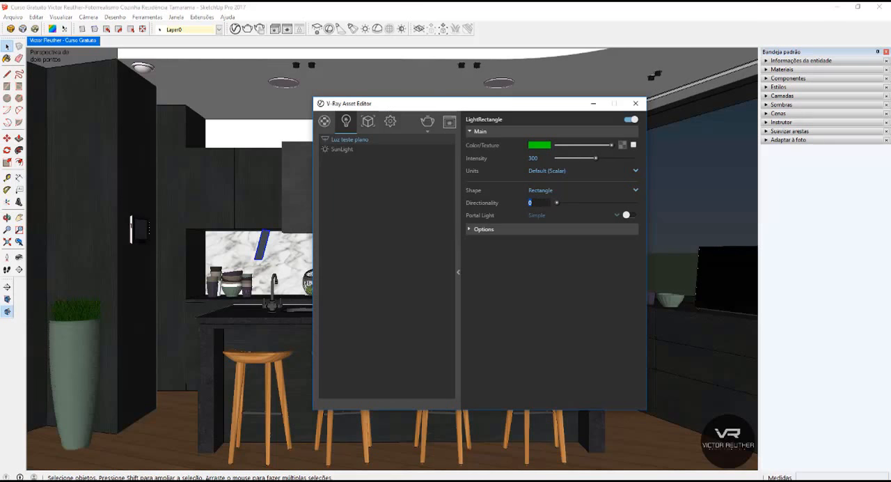
click(536, 203)
click(450, 123)
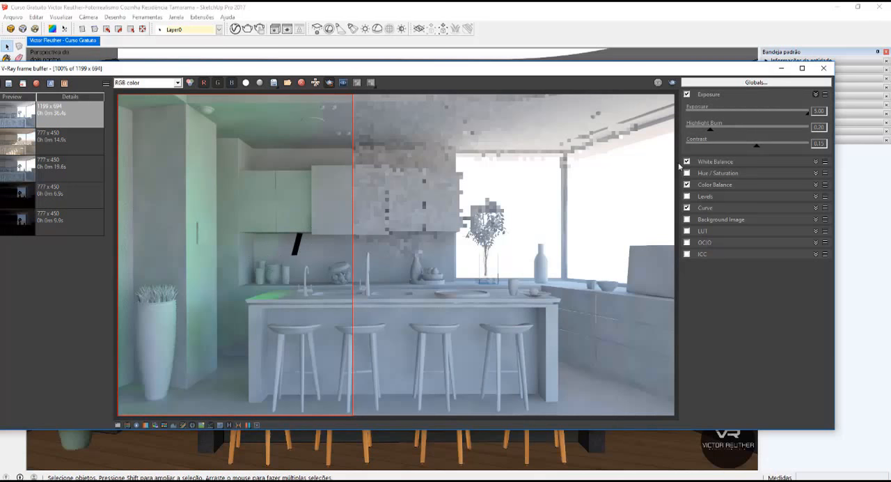
click(781, 69)
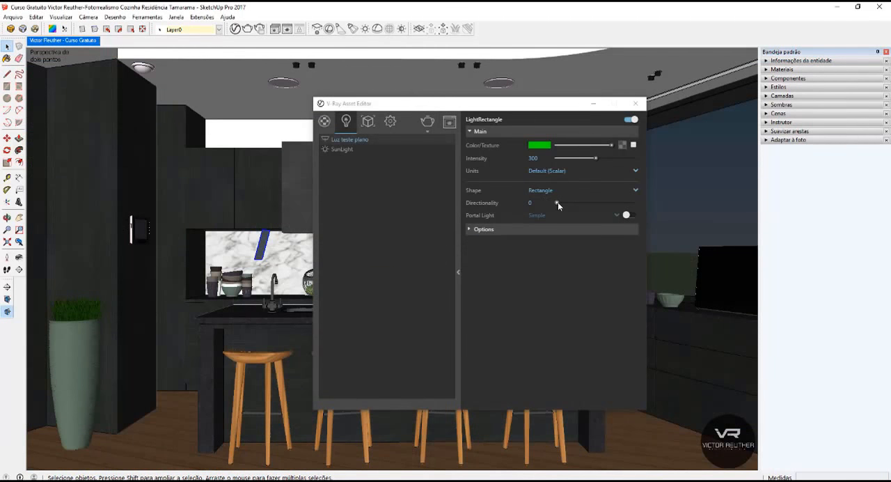
drag(557, 202, 653, 203)
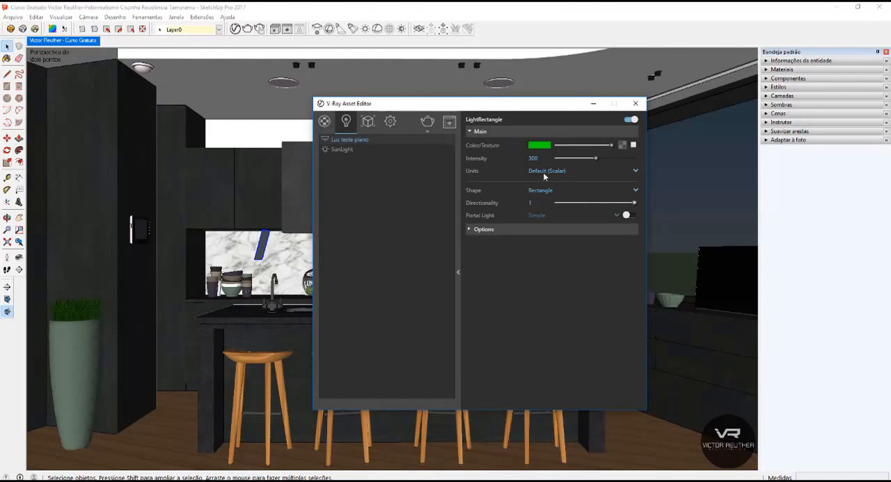
click(449, 121)
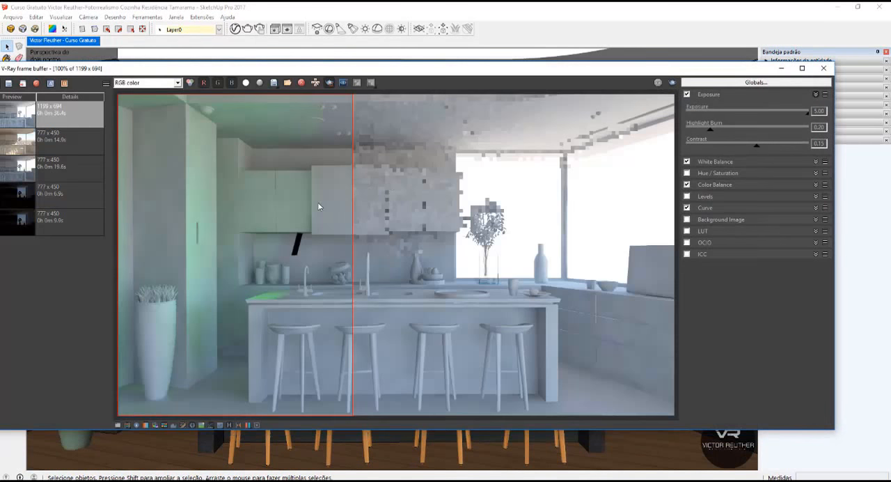
click(672, 83)
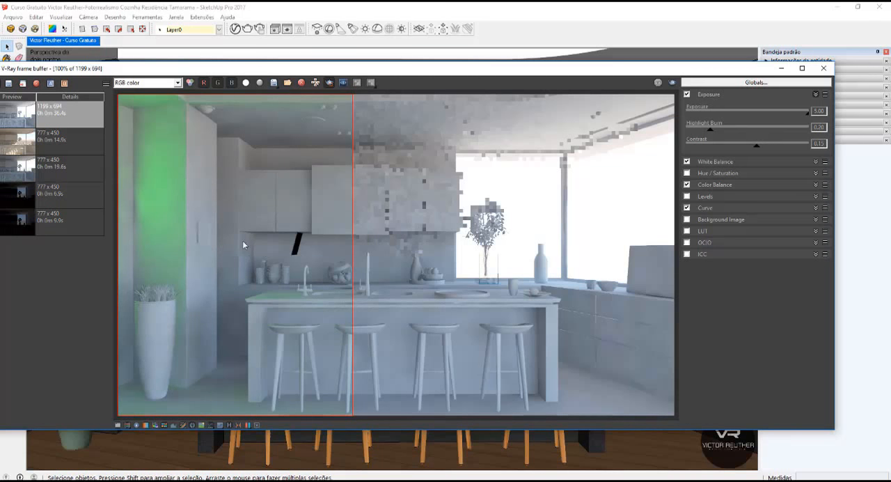
click(782, 68)
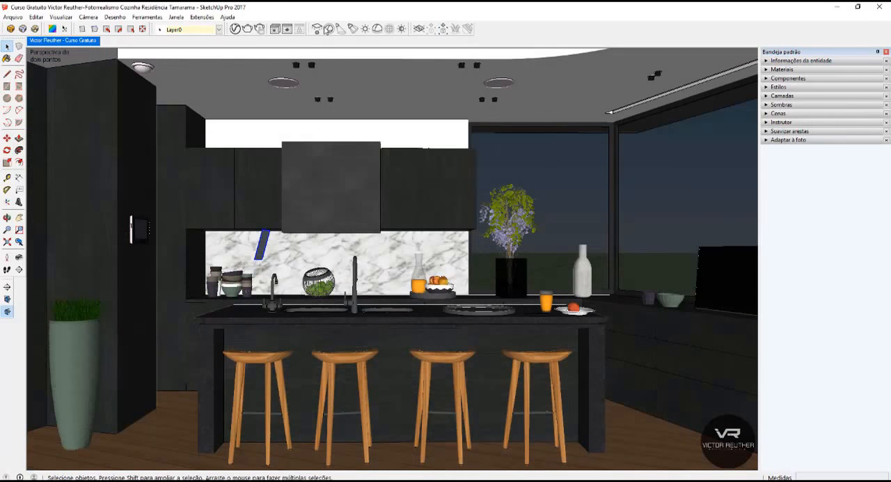
Enable the Invisible option of "Luz teste plano" and run another test render of the region.
click(236, 30)
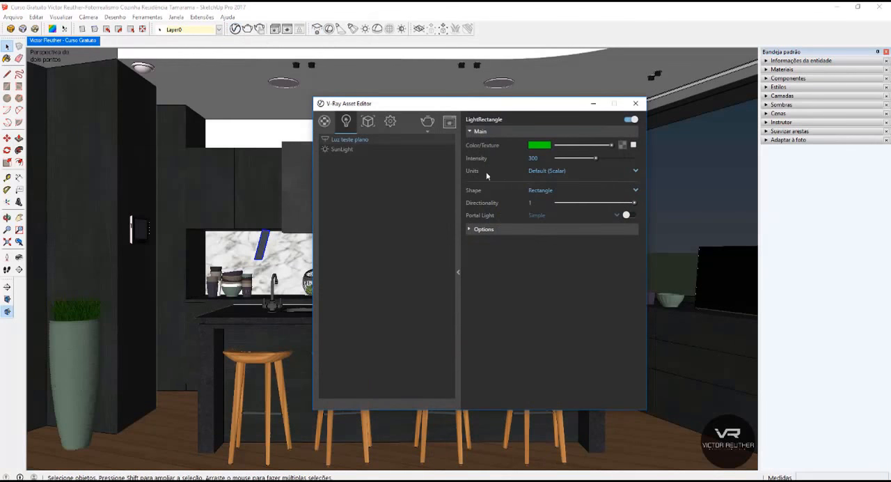
click(485, 230)
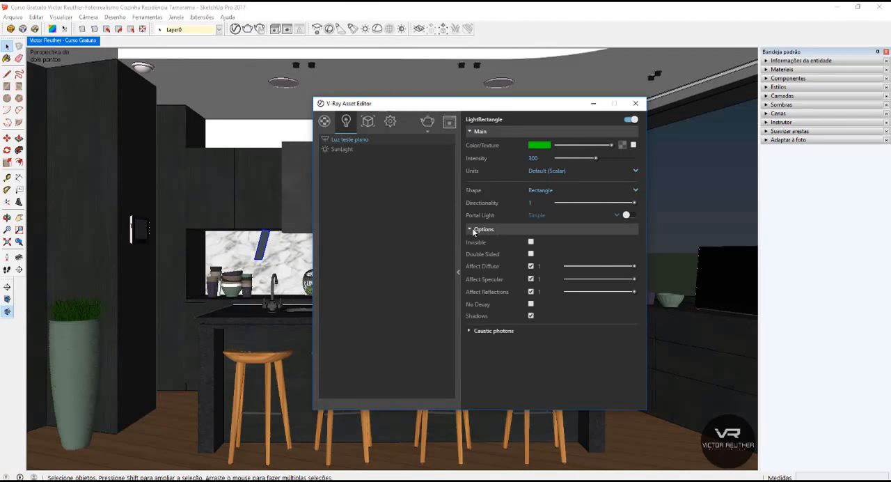
click(449, 123)
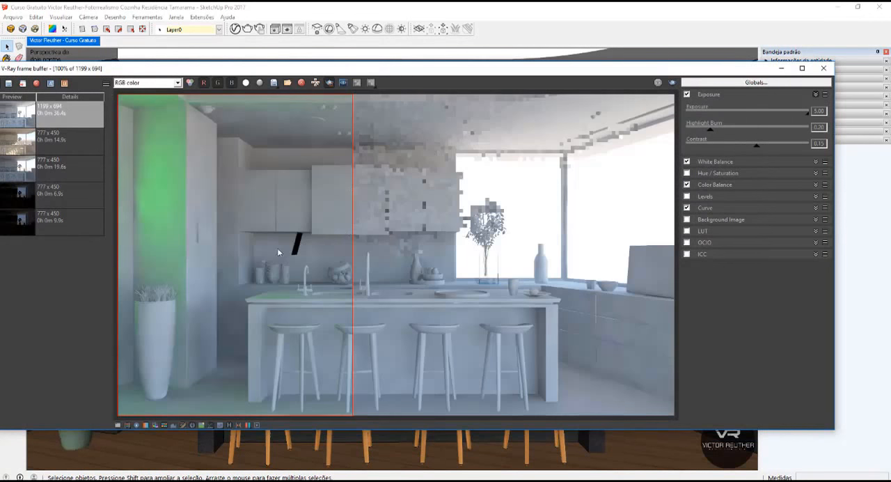
click(780, 68)
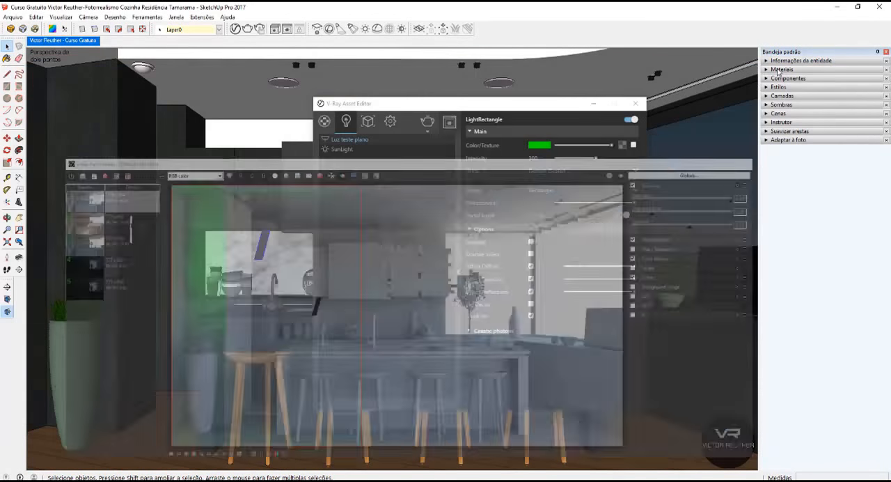
click(531, 242)
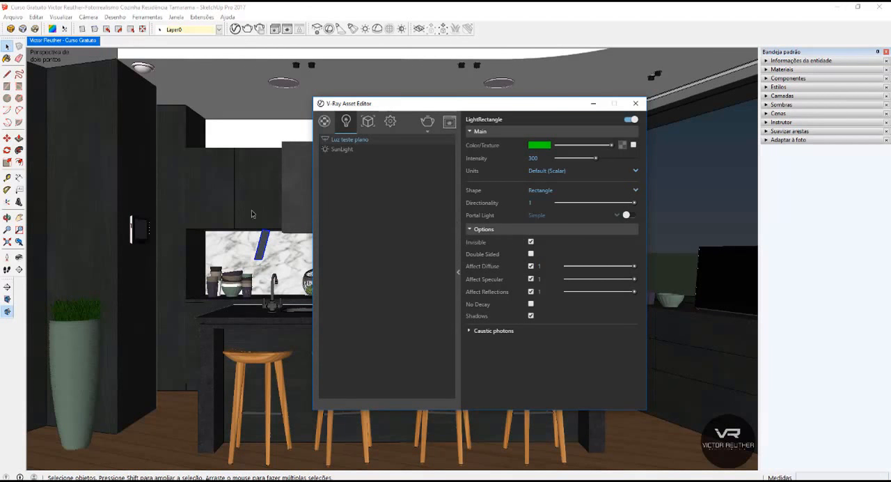
click(427, 123)
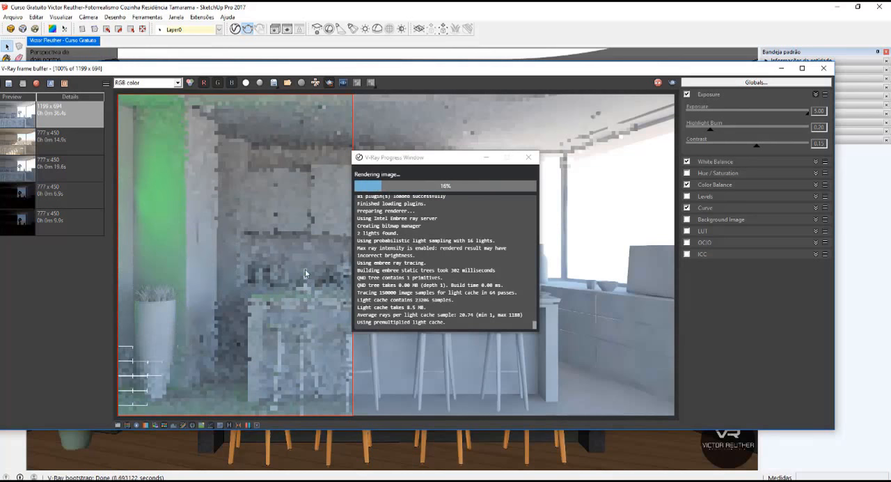
click(486, 160)
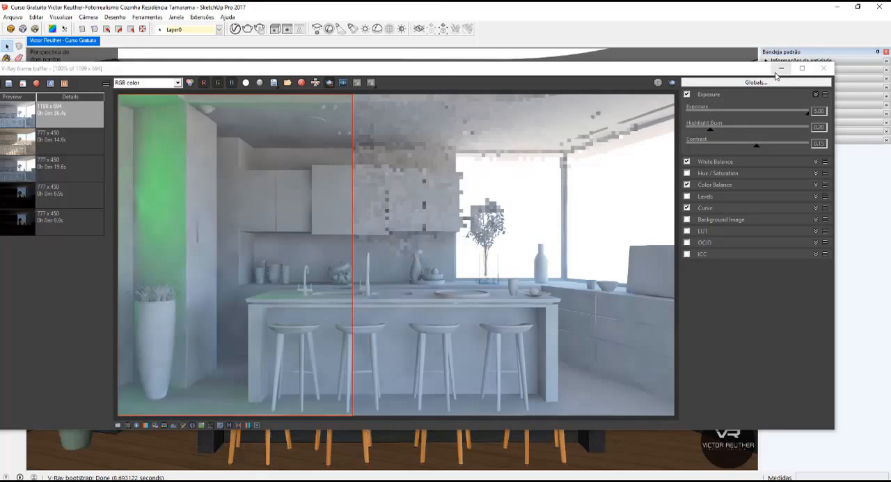
click(775, 76)
click(781, 68)
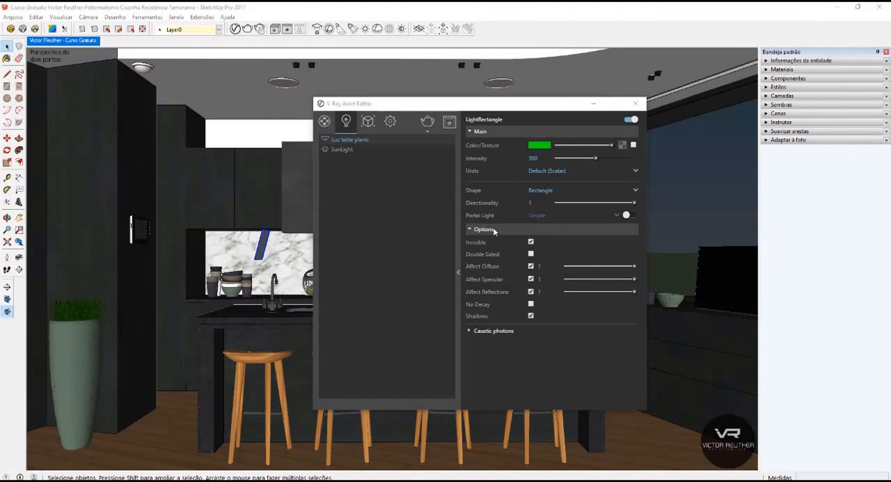
Enable Double Sided for "Luz teste plano", redraw the render region to include the range hood, and render it.
click(530, 254)
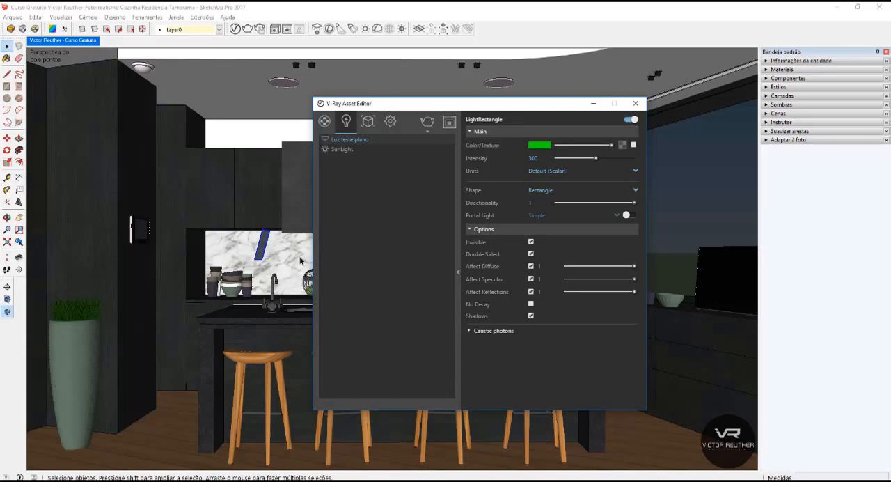
click(449, 121)
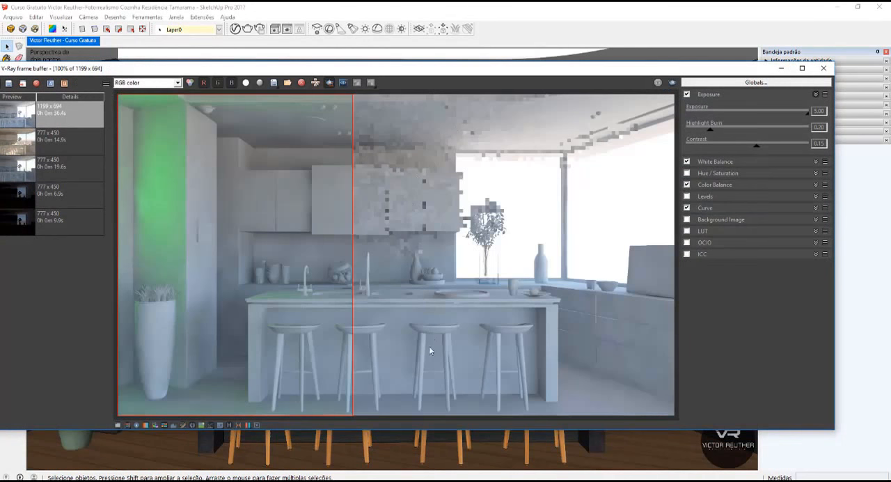
drag(431, 382, 117, 132)
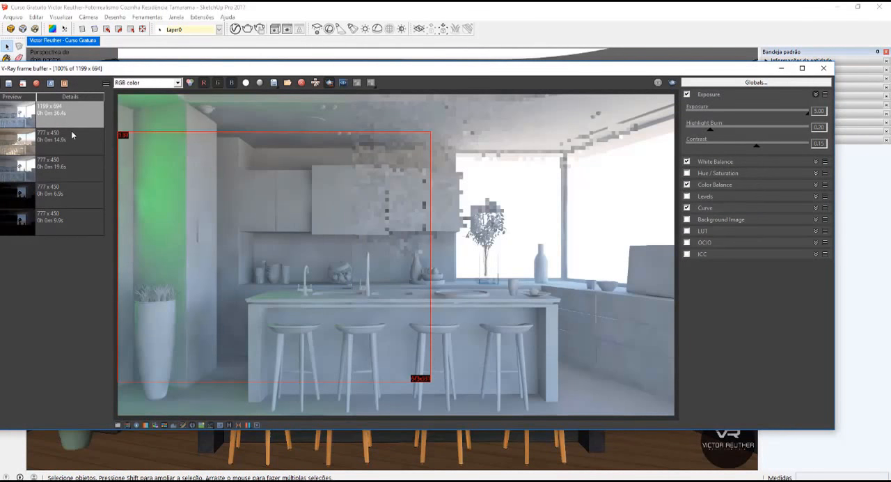
click(671, 83)
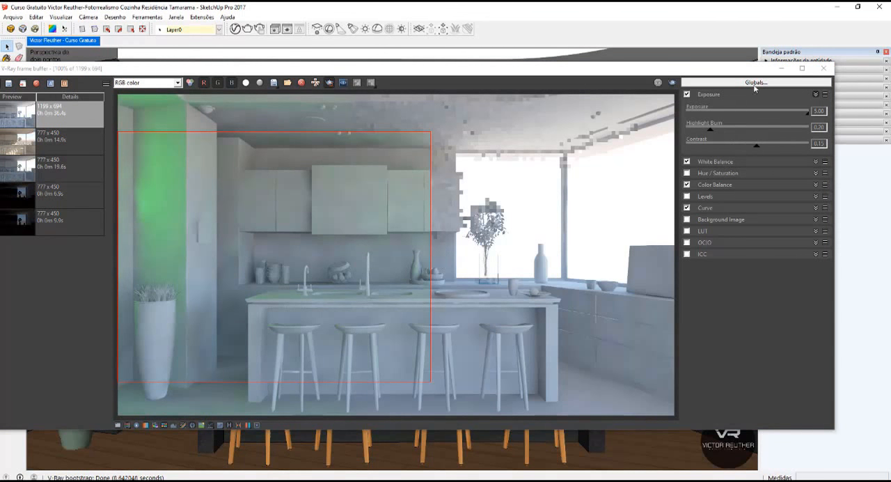
click(776, 73)
click(780, 69)
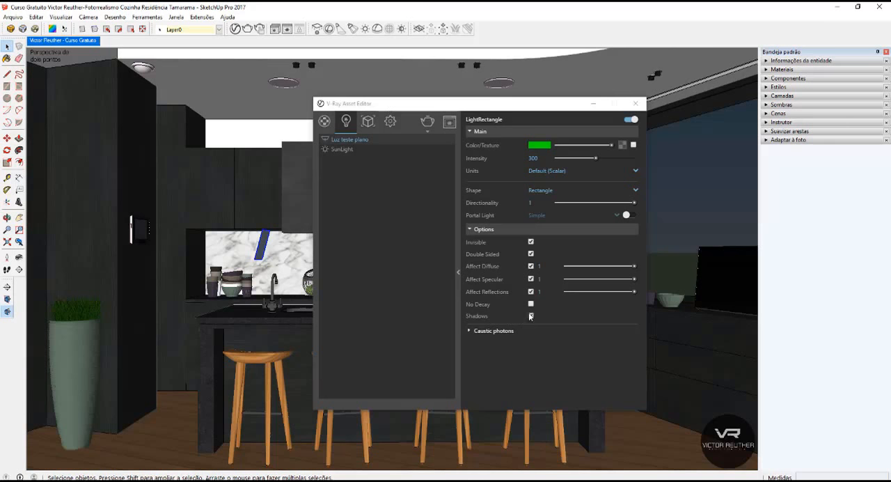
Close the V-Ray Asset Editor and delete the test light plane in front of the marble backsplash.
click(530, 316)
click(636, 105)
click(264, 245)
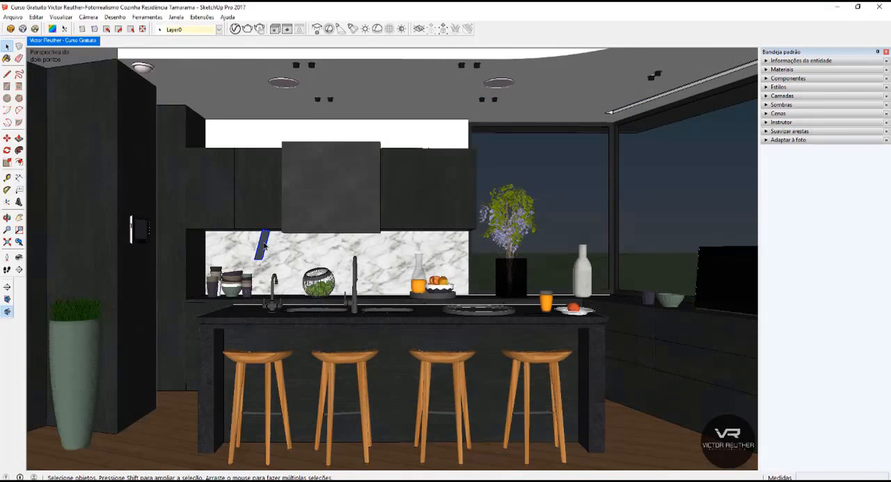
key(Delete)
Delete the "Luz teste plano" light from the V-Ray Asset Editor's light list and close the editor.
middle_drag(340, 243, 303, 252)
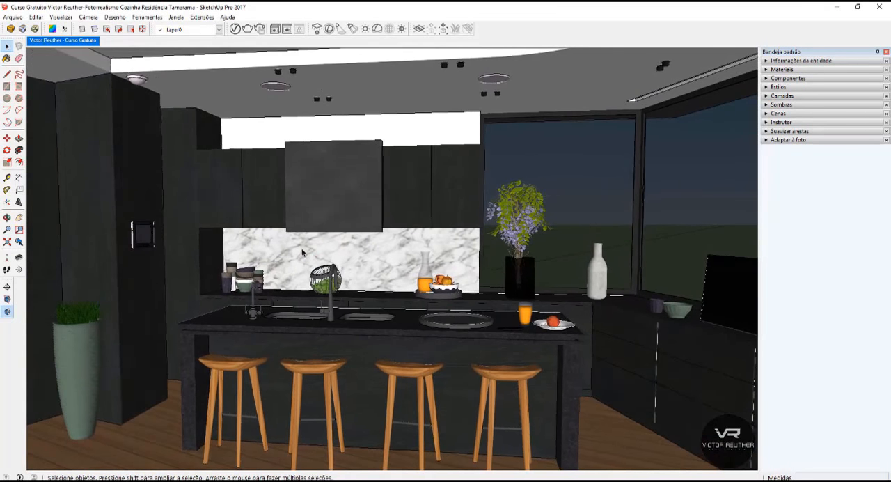
scroll(333, 52, up, 2)
click(235, 29)
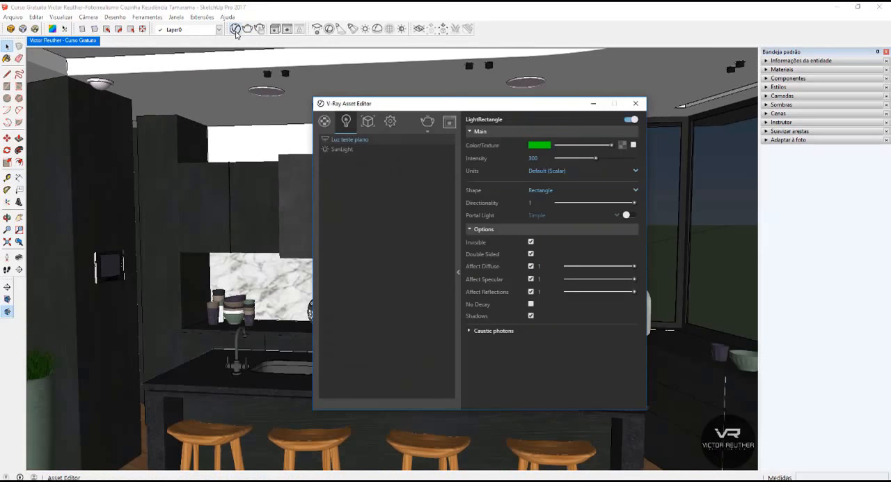
right_click(351, 141)
click(363, 169)
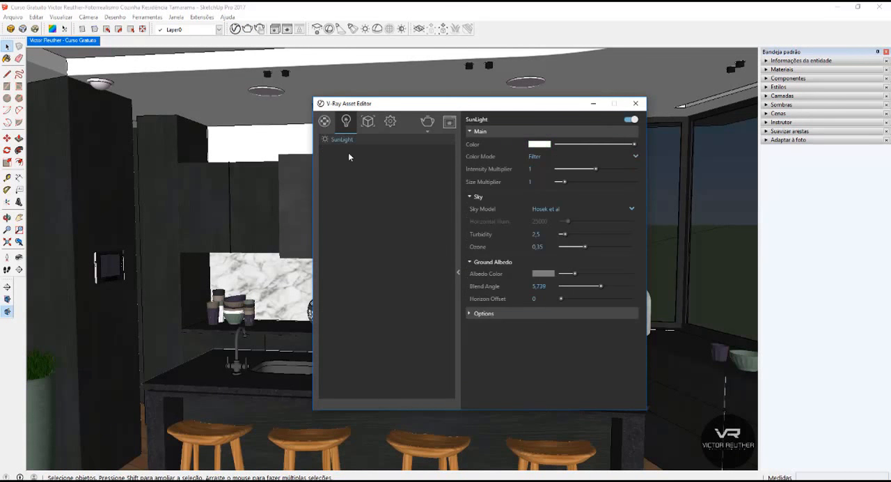
click(635, 105)
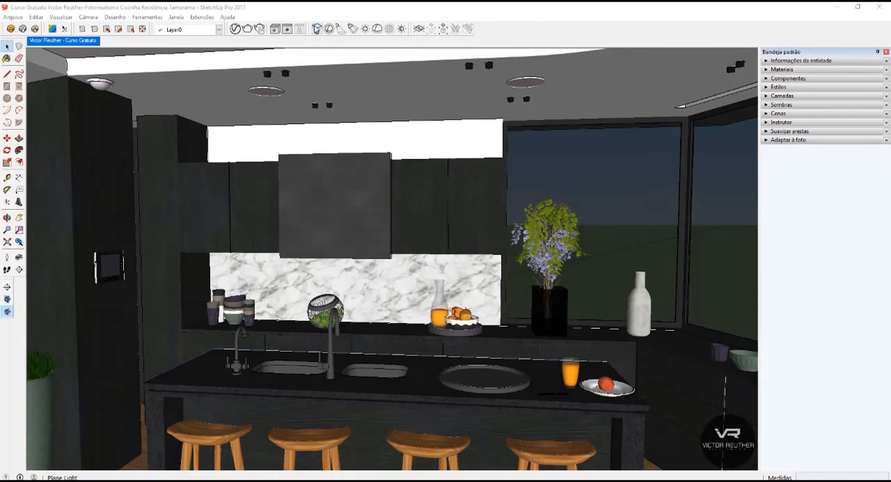
Draw a V-Ray Plane Light on the underside of the upper cabinets near the backsplash corner above the cups, and select it.
click(317, 30)
scroll(358, 192, up, 5)
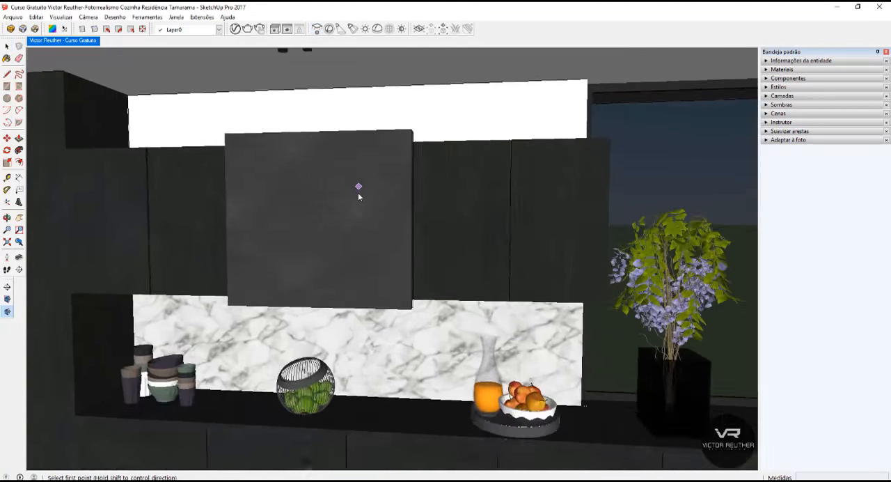
middle_drag(298, 339, 450, 267)
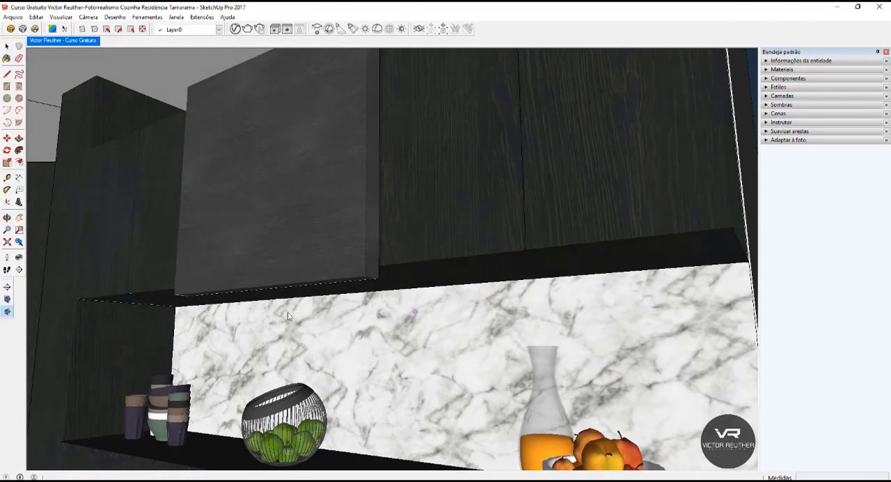
middle_drag(290, 317, 179, 262)
scroll(164, 299, up, 1)
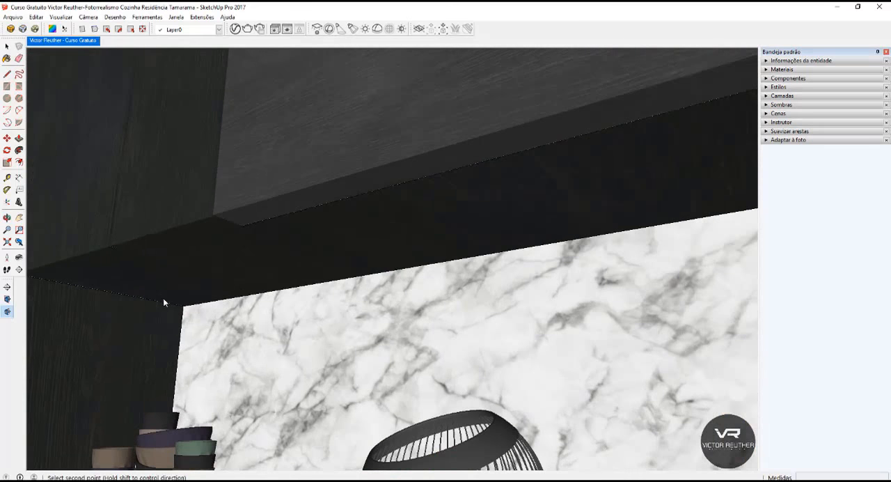
click(234, 278)
key(space)
click(205, 285)
Rotate the new plane light about its corner to align it with the wall edge beneath the upper cabinets.
middle_drag(247, 275, 318, 264)
key(q)
click(194, 283)
click(275, 254)
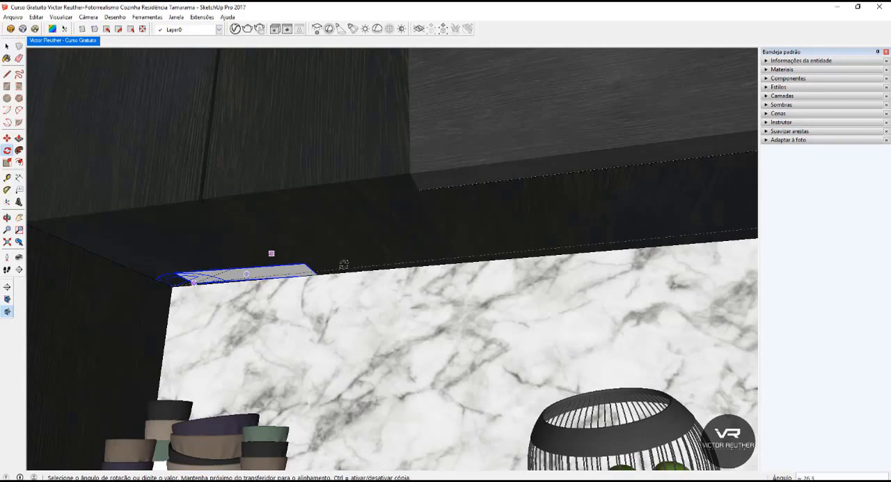
click(349, 265)
Scale the plane light lengthwise along the cabinet underside so it ends just inside the cabinets' far side near the flowers.
key(s)
drag(314, 268, 490, 243)
scroll(490, 244, down, 1)
drag(406, 252, 398, 230)
shift+middle_drag(536, 230, 225, 231)
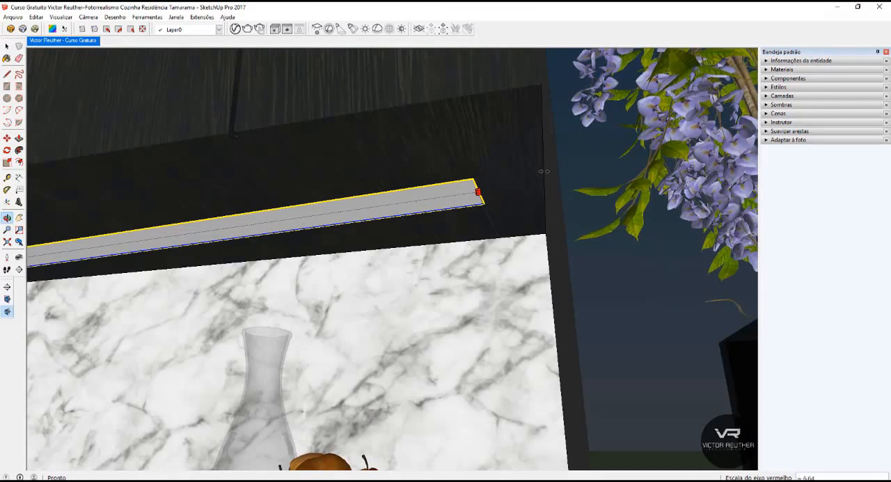
click(550, 175)
key(space)
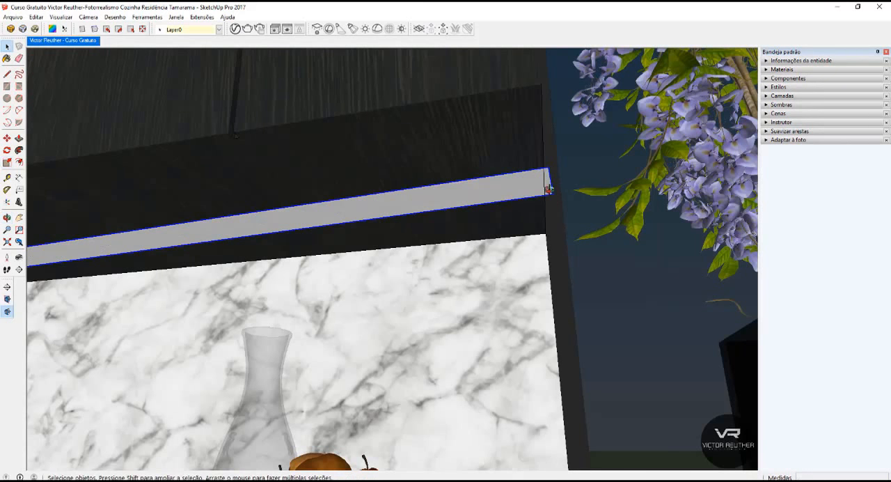
middle_drag(549, 189, 548, 179)
key(s)
click(549, 179)
click(535, 179)
key(space)
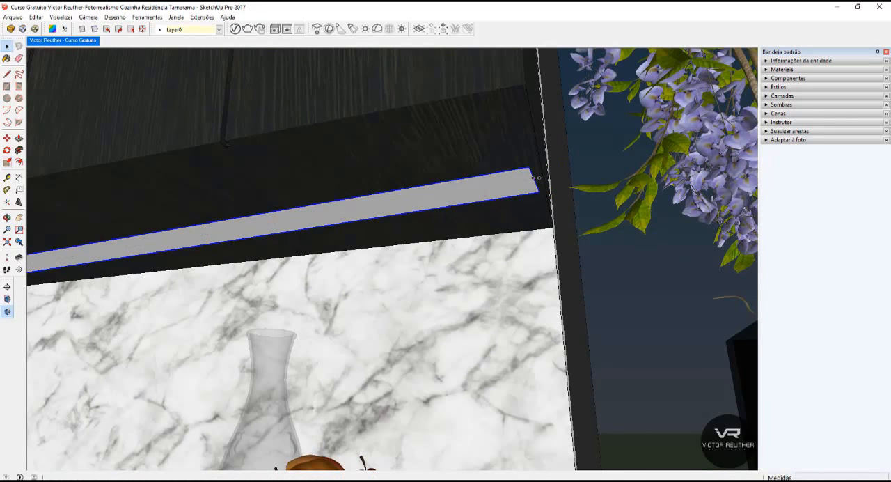
Rotate the stretched plane light about its corner by the cups until it runs parallel to the marble backsplash.
click(6, 151)
shift+middle_drag(105, 258, 309, 266)
scroll(308, 267, down, 2)
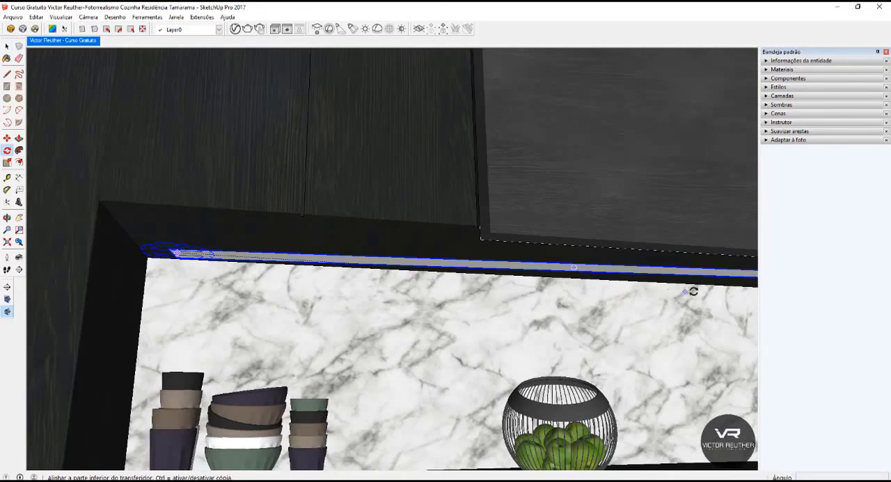
shift+middle_drag(692, 290, 320, 233)
click(106, 351)
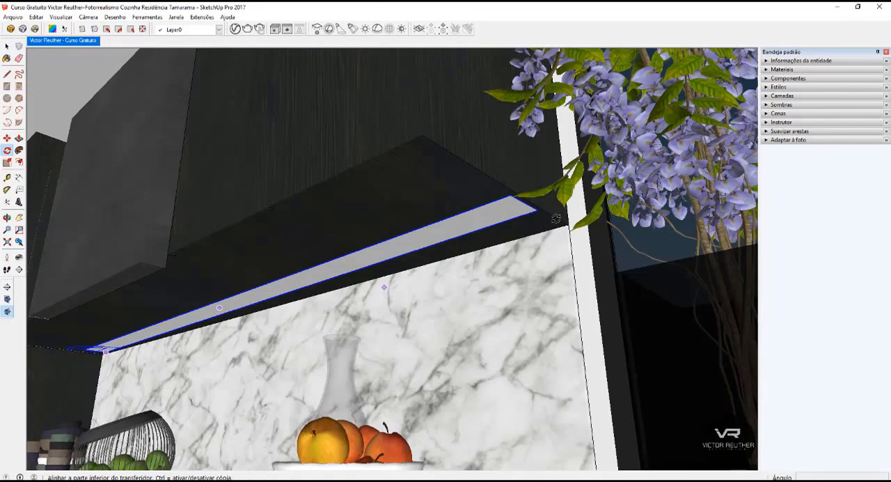
click(537, 210)
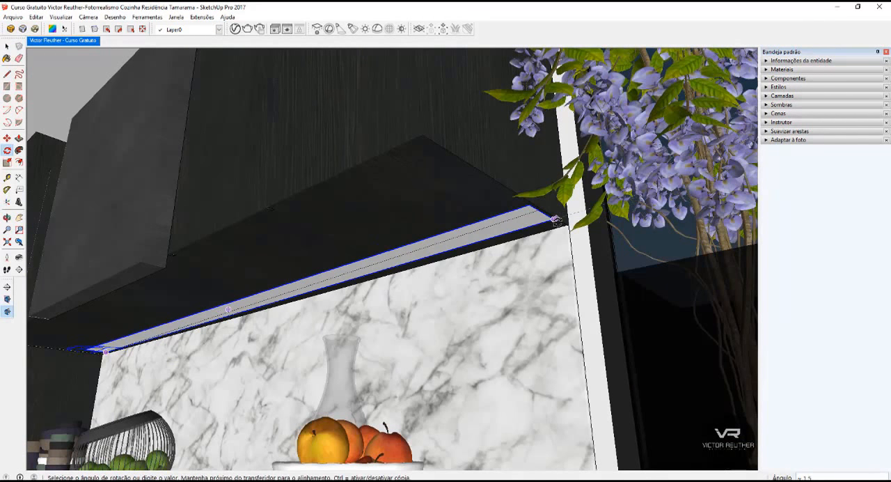
click(558, 224)
Scale the plane light's width down to a narrow strip along the backsplash edge.
scroll(424, 248, down, 1)
click(8, 162)
drag(240, 302, 262, 308)
key(space)
scroll(494, 265, up, 1)
middle_drag(494, 265, 413, 317)
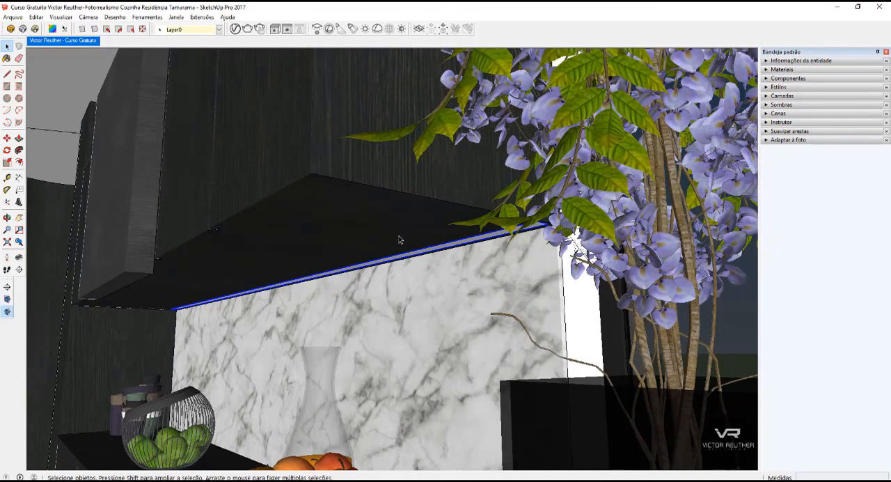
Move the strip light slightly down from the cabinet underside and return to the saved kitchen scene view.
scroll(400, 239, up, 3)
middle_drag(545, 224, 502, 230)
key(m)
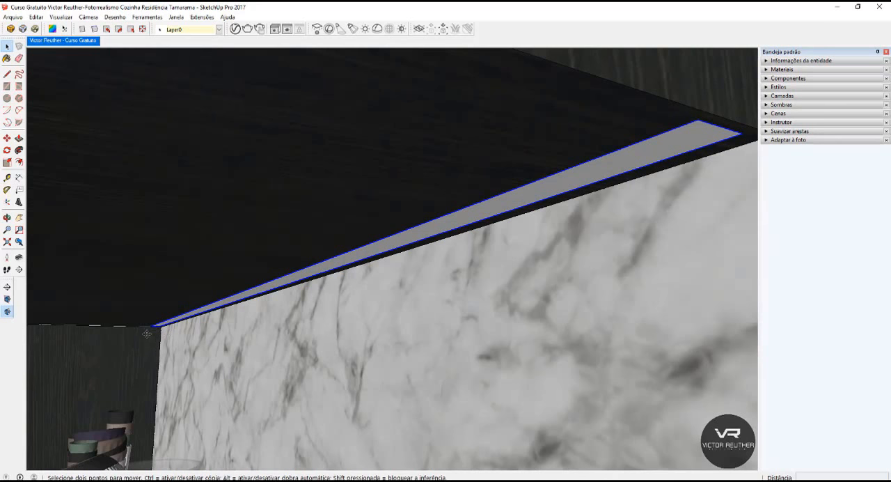
click(147, 334)
click(145, 343)
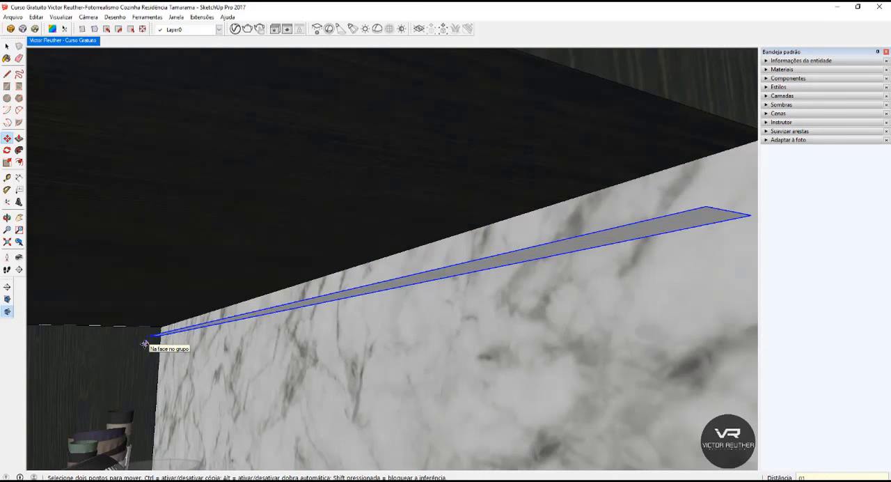
click(145, 343)
middle_drag(553, 259, 502, 251)
click(62, 41)
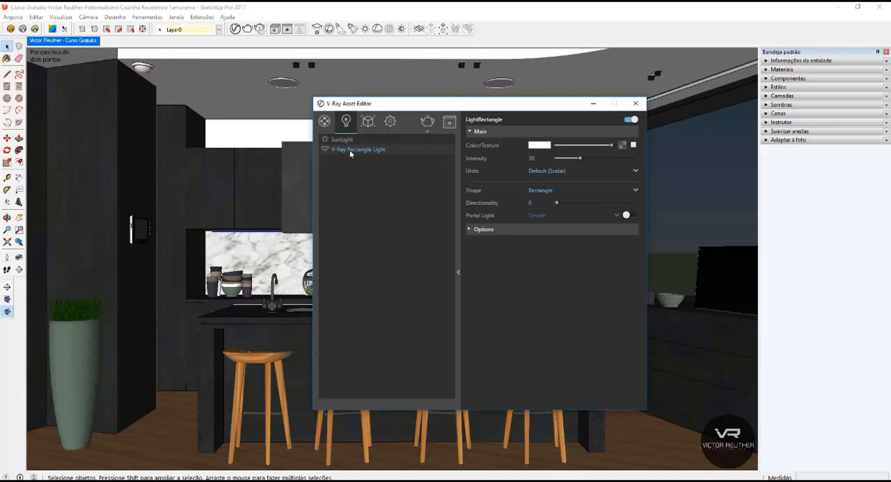
Rename the V-Ray rectangle light as "Fita led bancada" and give it a pale warm orange colour with intensity 300.
double_click(351, 150)
text(R)
click(540, 145)
click(340, 162)
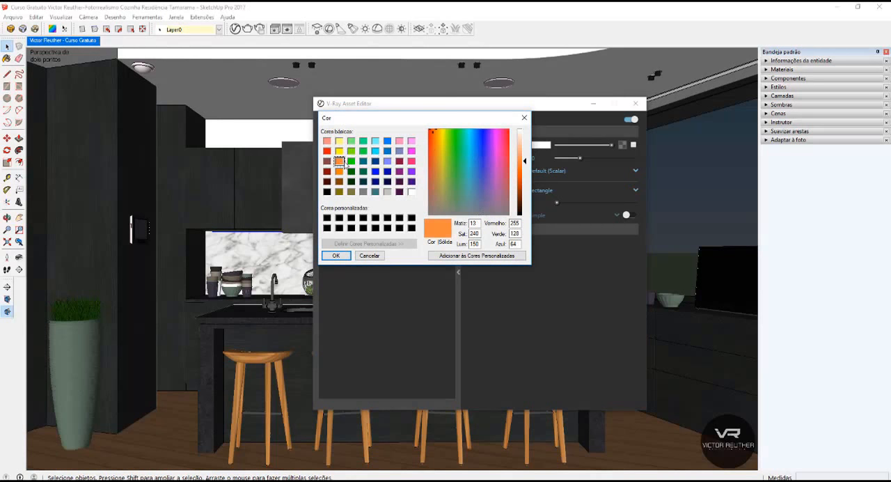
click(436, 150)
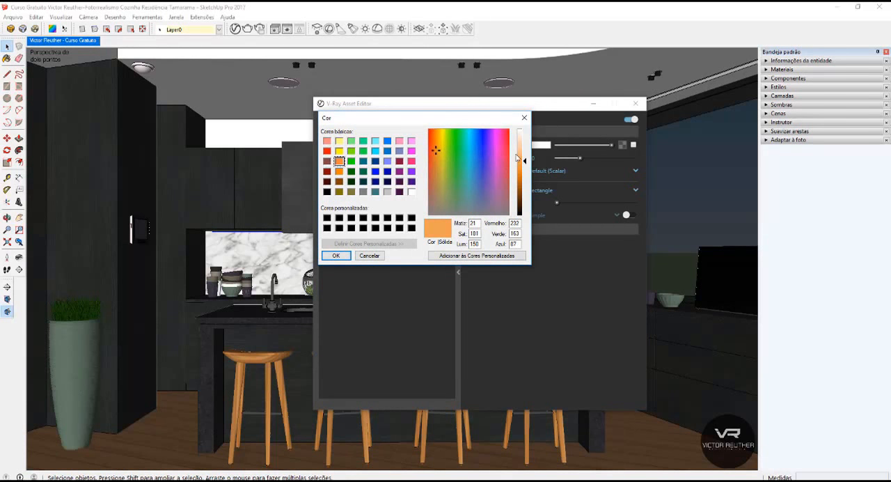
drag(525, 161, 524, 141)
click(335, 256)
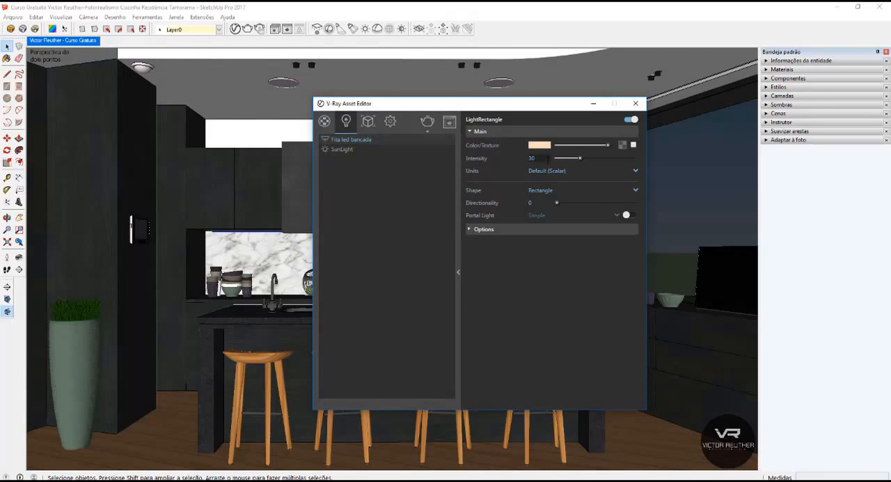
Review the strip light's options, then render the whole kitchen with region rendering off and inspect the light on the backsplash.
click(492, 232)
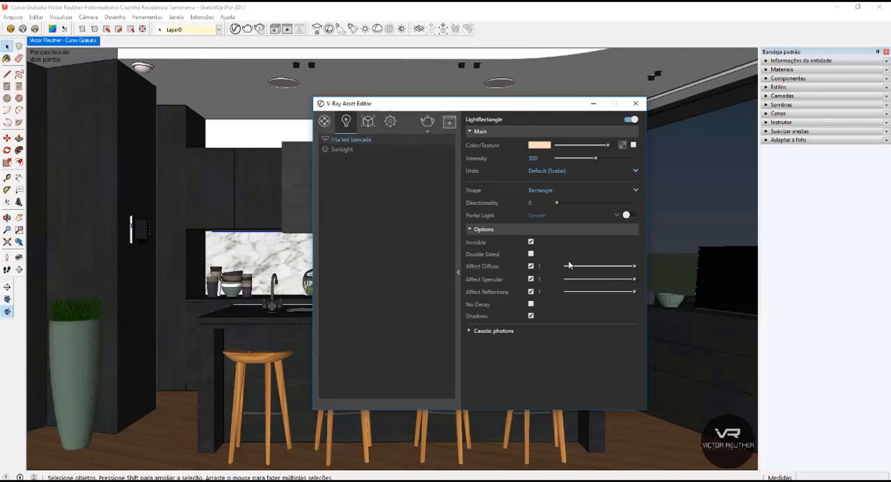
click(494, 229)
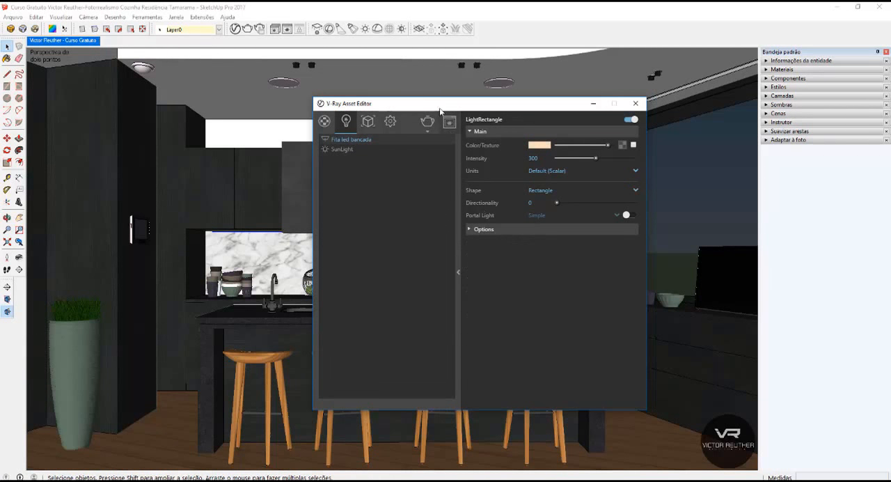
click(427, 123)
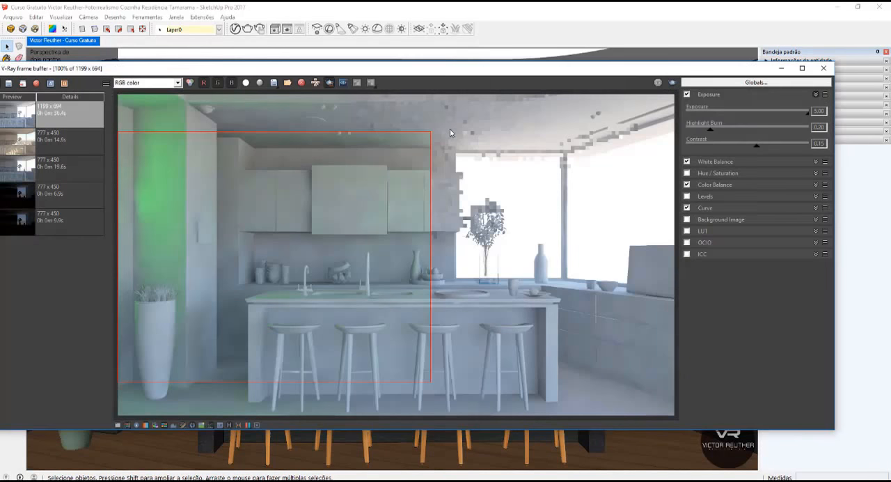
click(331, 88)
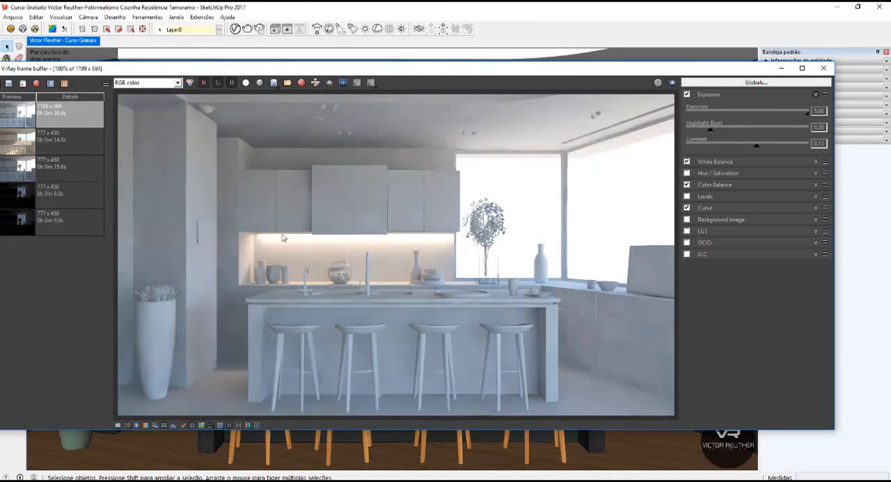
scroll(376, 243, up, 1)
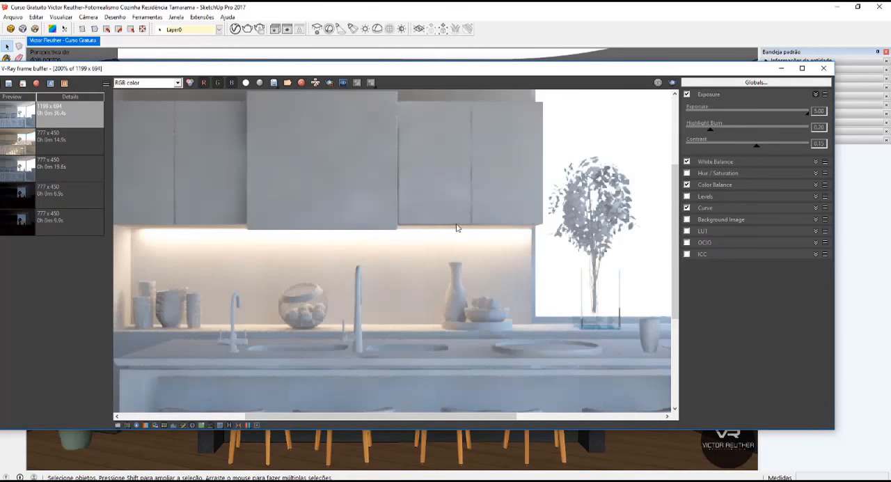
scroll(484, 256, down, 1)
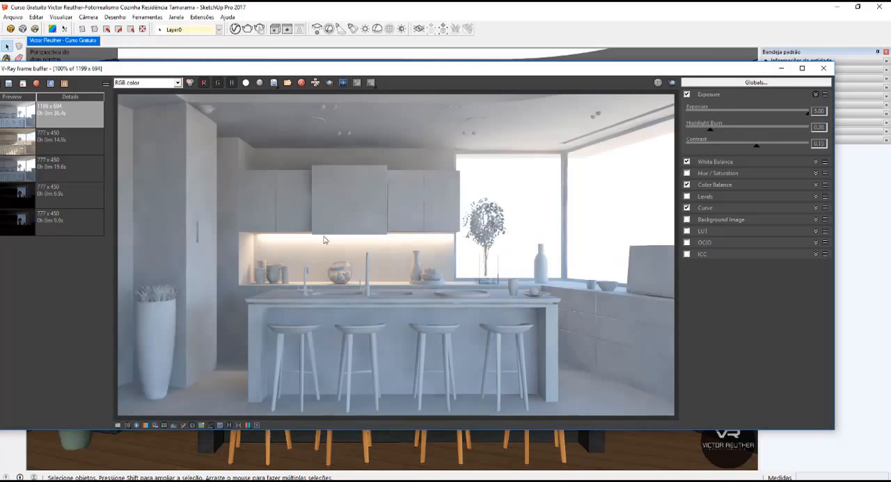
click(781, 68)
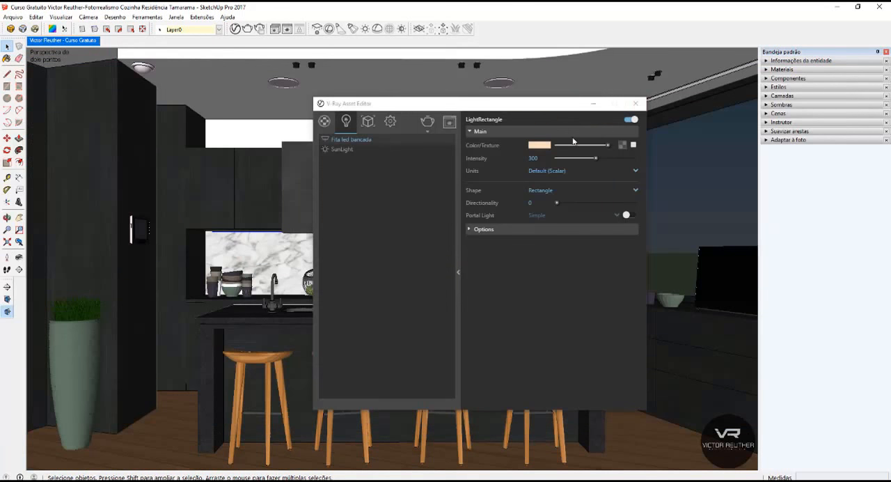
Set the directionality of the "Fita led bancada" light to 0,5.
click(527, 202)
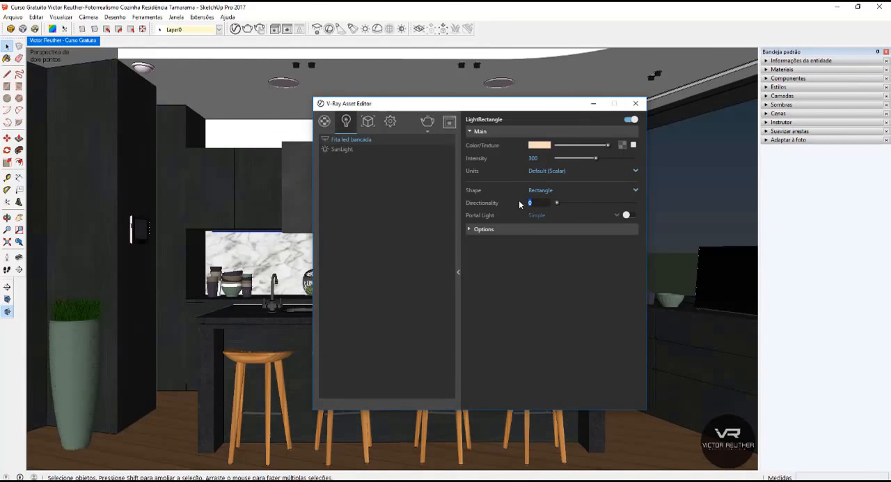
text(0,5)
key(Return)
Render only a region covering the hood, fruit stand and adjoining backsplash to compare the strip light's effect.
click(450, 121)
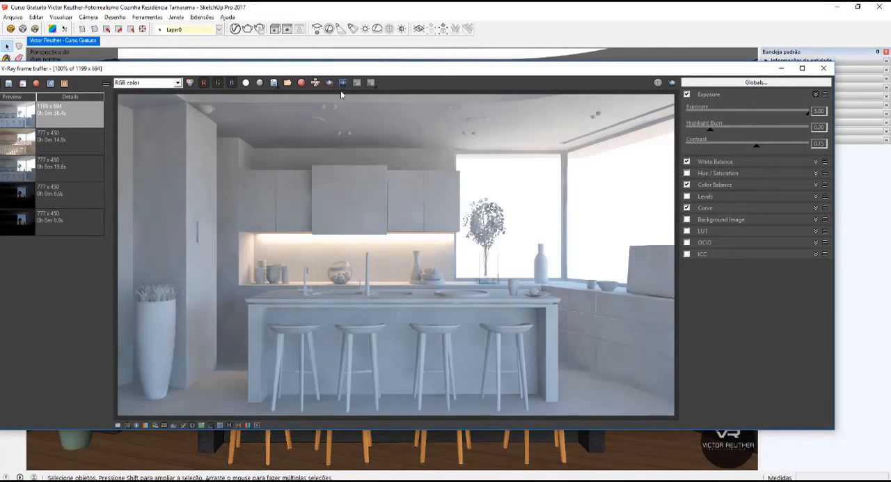
click(325, 86)
mouse_move(480, 335)
mouse_down()
mouse_move(305, 149)
mouse_move(345, 131)
mouse_up()
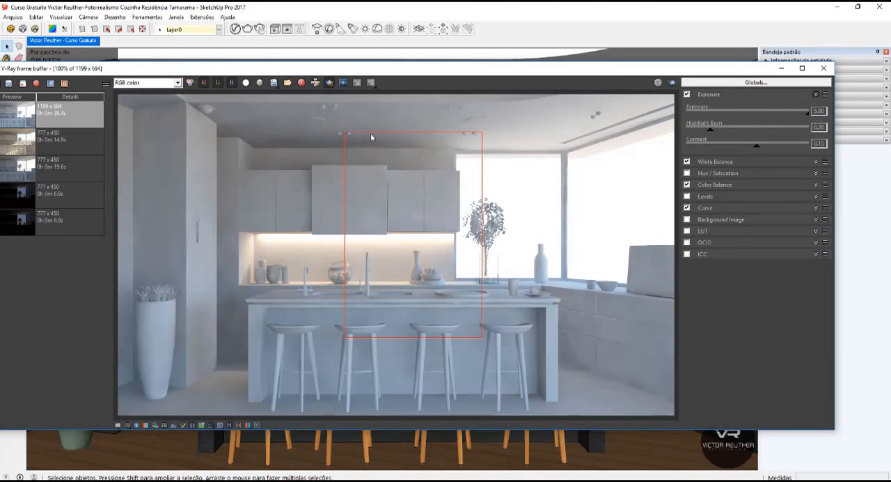
click(671, 85)
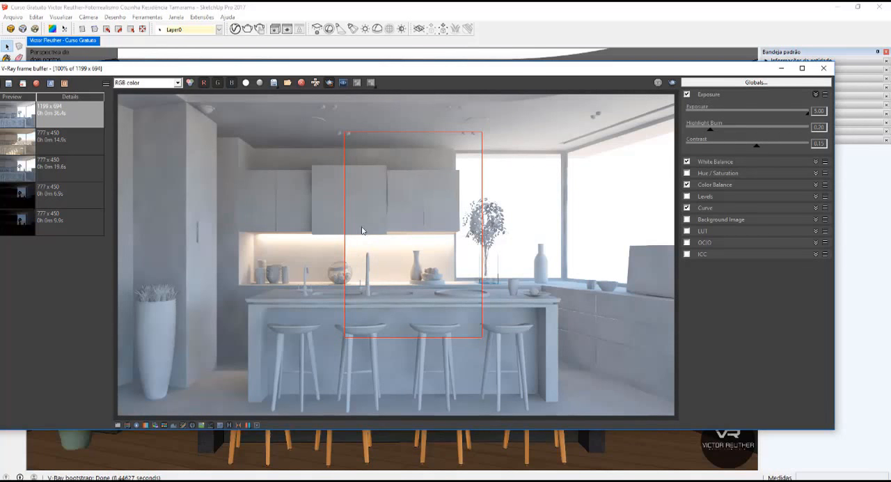
click(780, 70)
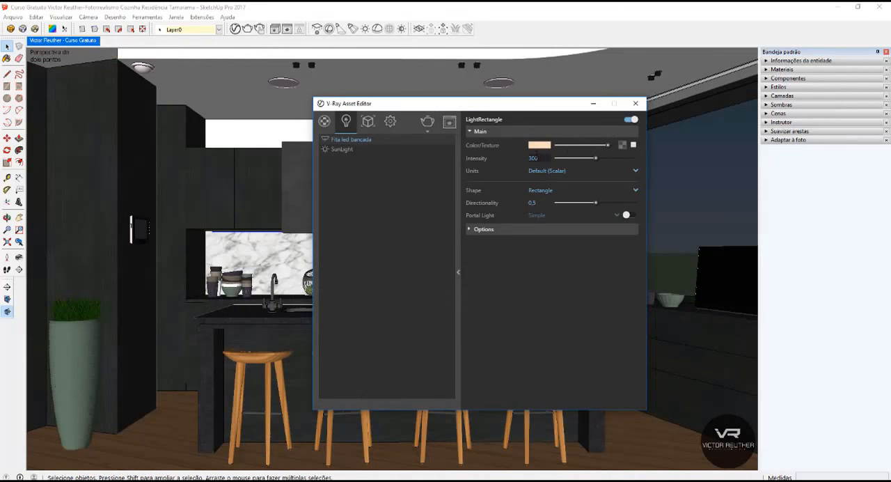
Set the strip light's intensity to 120 and render a narrow region over the hood and the glass bowl.
double_click(542, 158)
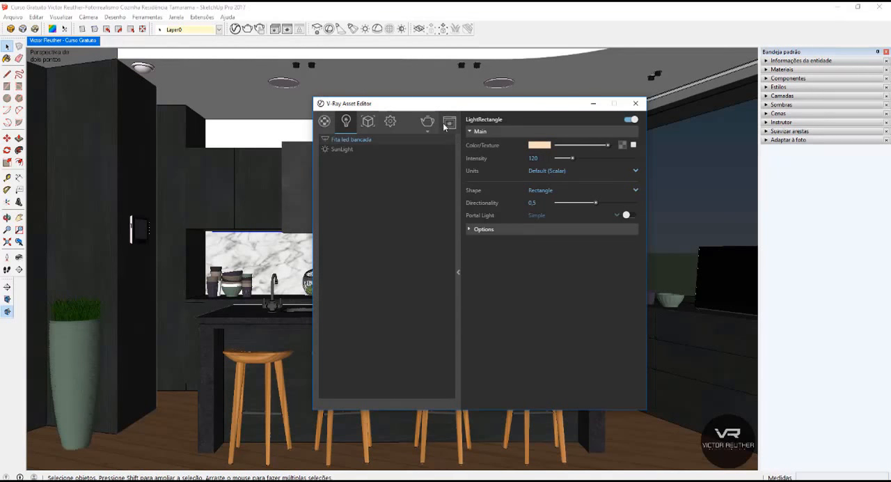
click(446, 123)
drag(378, 337, 312, 141)
click(671, 83)
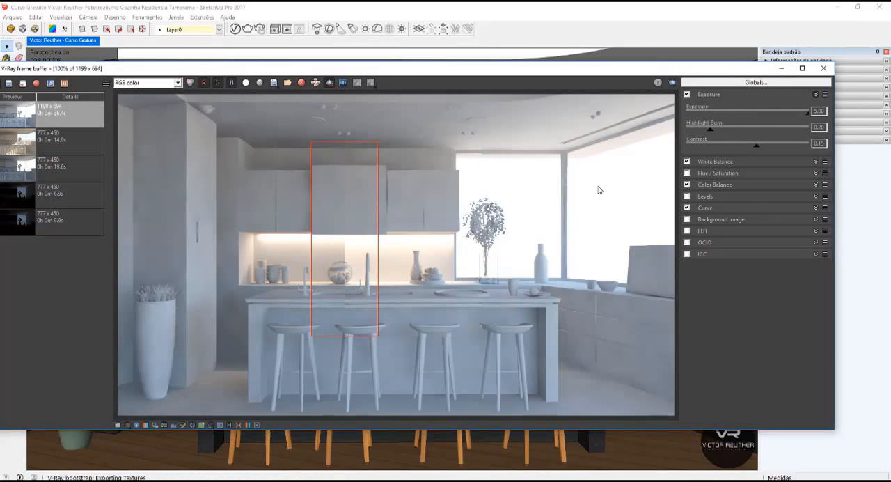
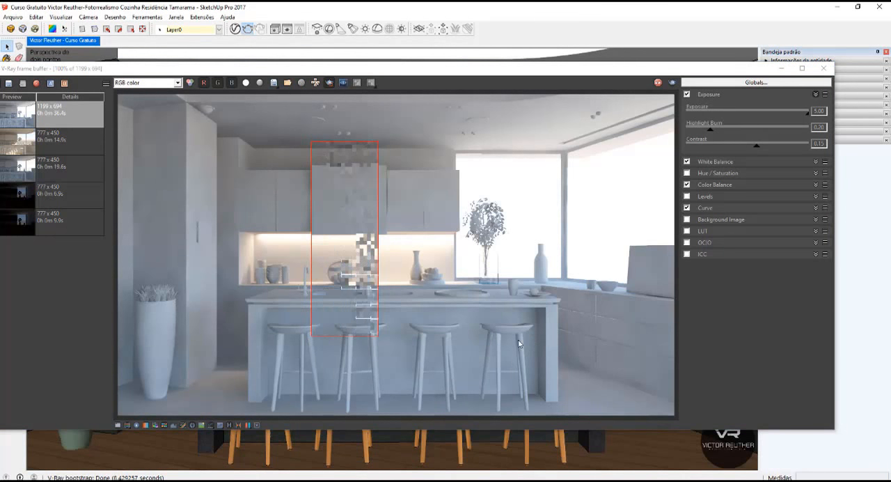
Examine the strip light's effect in the region render and the light's placement under the upper cabinets in the model.
scroll(341, 249, up, 1)
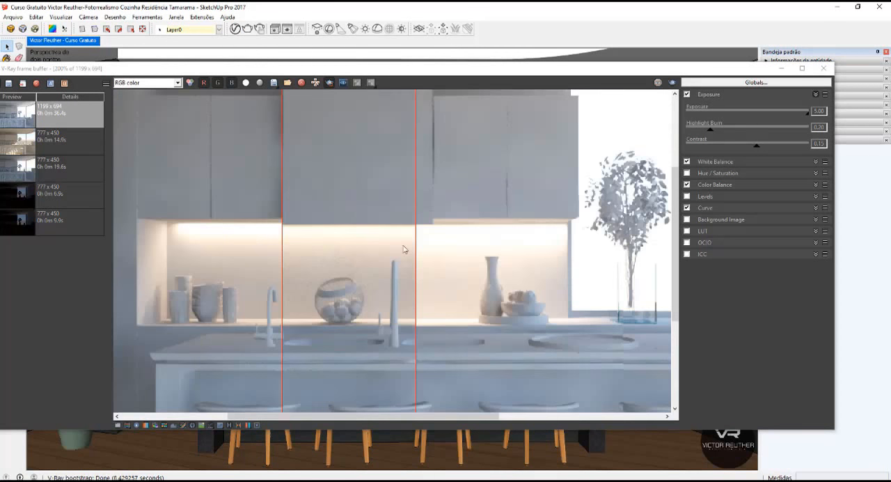
scroll(406, 226, down, 1)
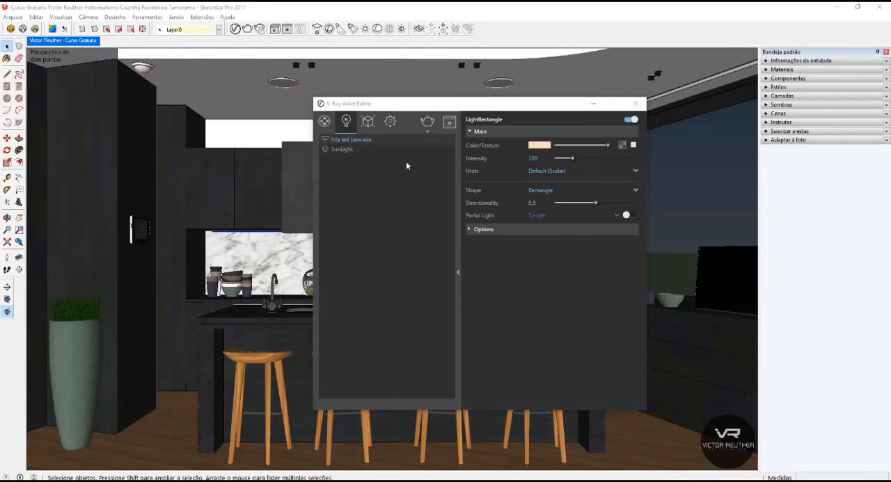
click(592, 104)
scroll(242, 237, up, 2)
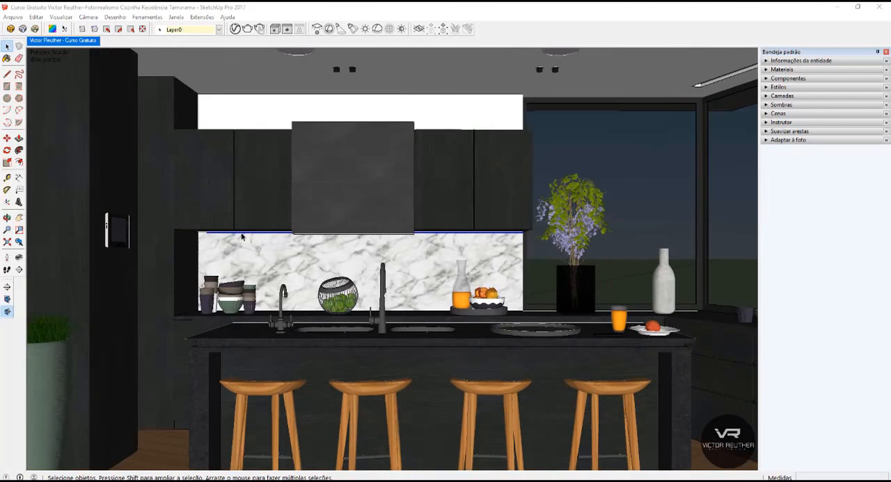
middle_drag(282, 252, 193, 244)
scroll(457, 236, up, 3)
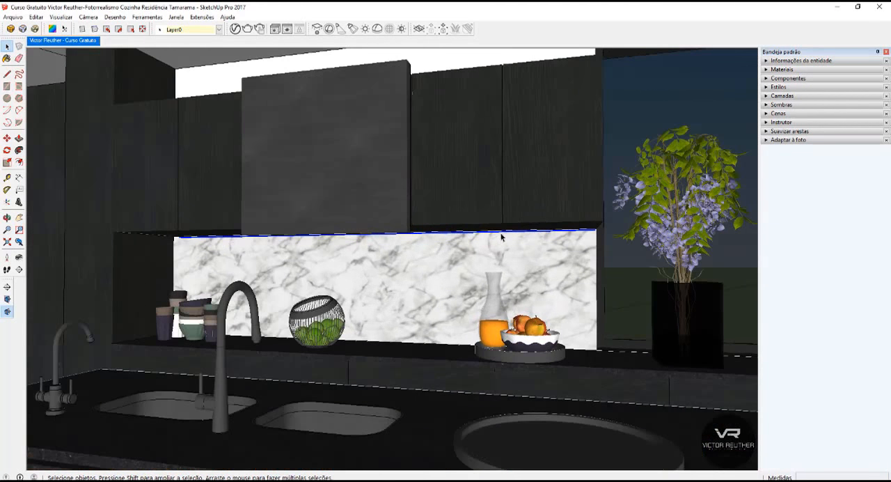
mouse_move(485, 232)
middle_down()
mouse_move(459, 225)
mouse_move(515, 239)
middle_up()
scroll(358, 200, down, 3)
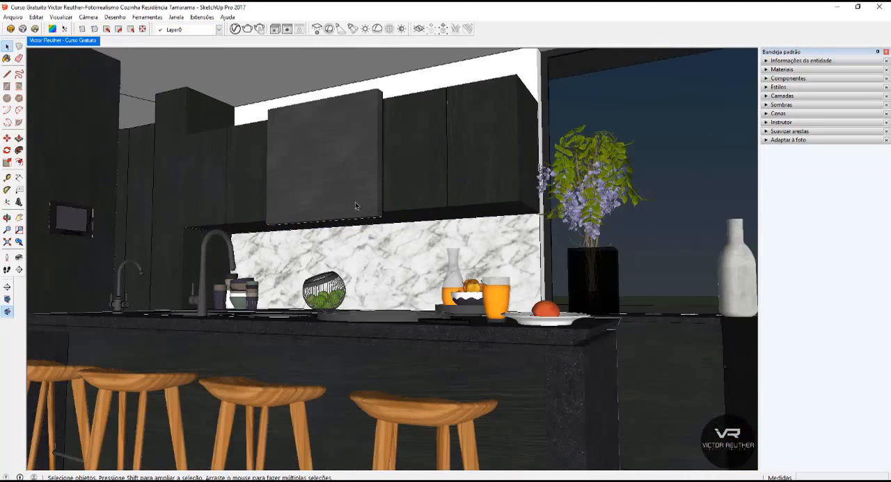
mouse_move(314, 187)
middle_down()
mouse_move(494, 275)
mouse_move(414, 270)
middle_up()
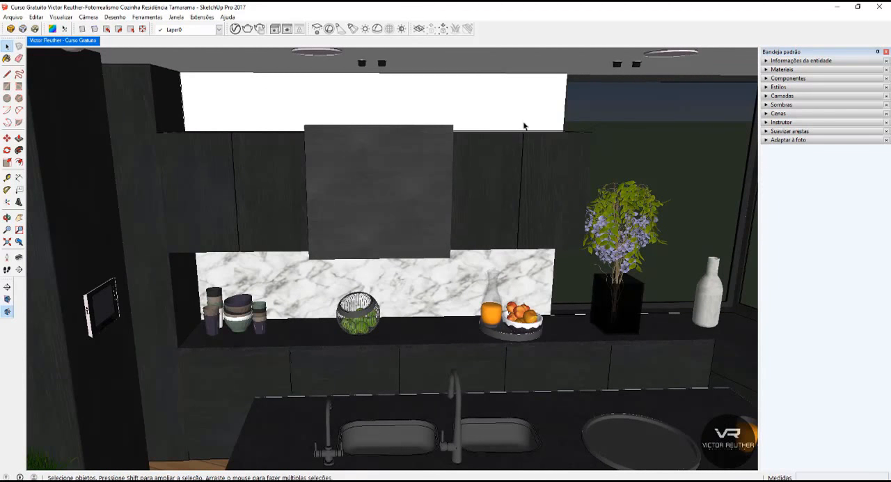
Draw a V-Ray rectangle light from the upper corner to the opposite lower corner of the large window, outside the kitchen.
scroll(526, 115, down, 10)
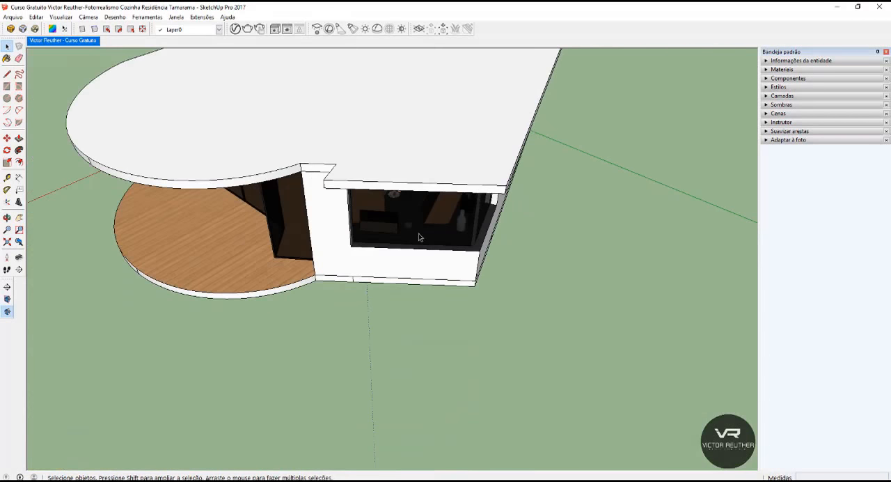
middle_drag(419, 236, 435, 82)
scroll(436, 81, up, 5)
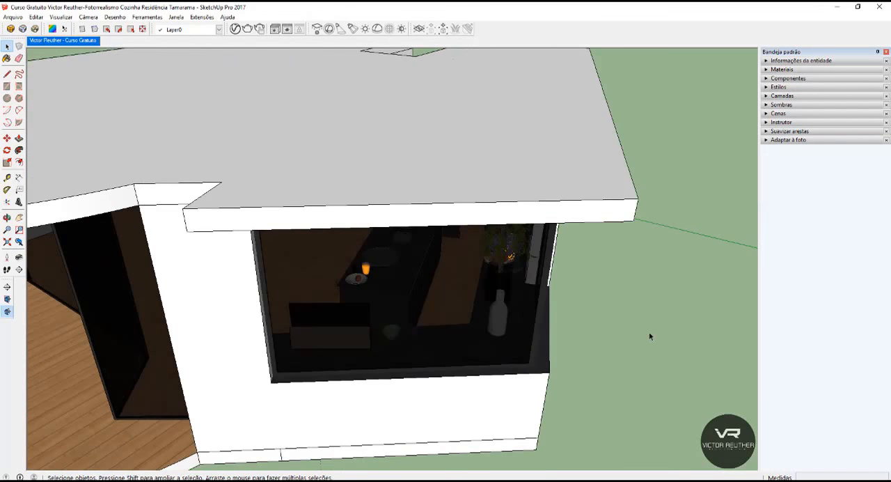
middle_drag(649, 336, 368, 260)
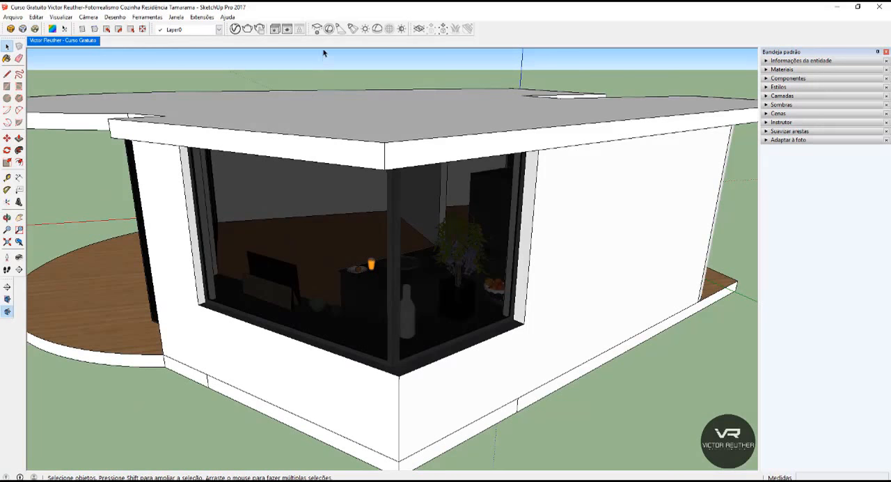
click(316, 30)
middle_drag(276, 234, 409, 148)
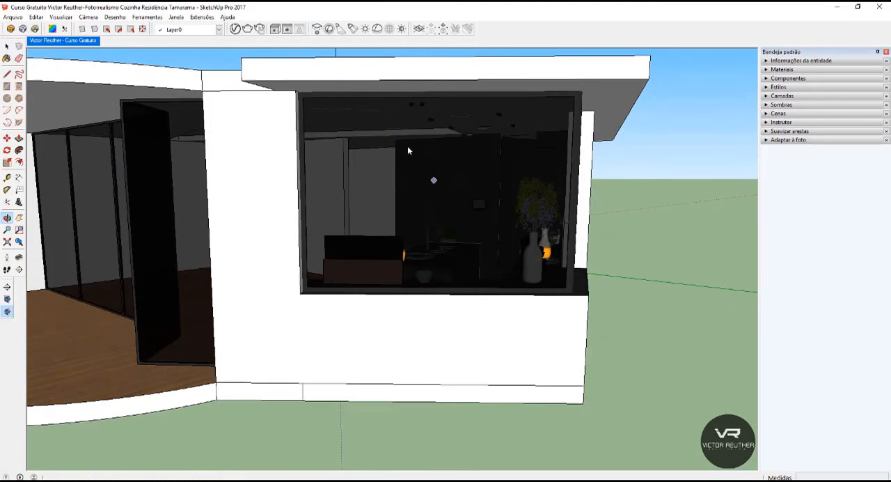
click(309, 106)
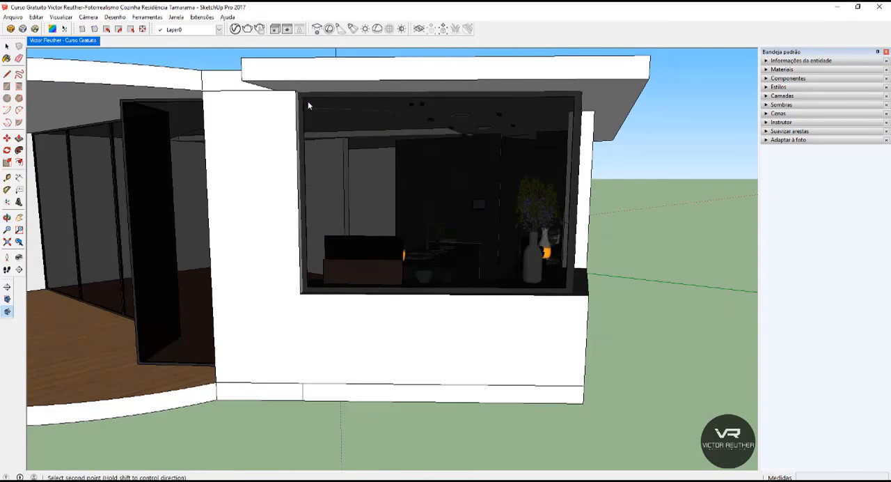
click(568, 290)
Move the new rectangle light a short distance outward from the large window.
key(space)
mouse_move(342, 245)
middle_down()
mouse_move(303, 188)
mouse_move(235, 272)
mouse_move(241, 329)
middle_up()
key(m)
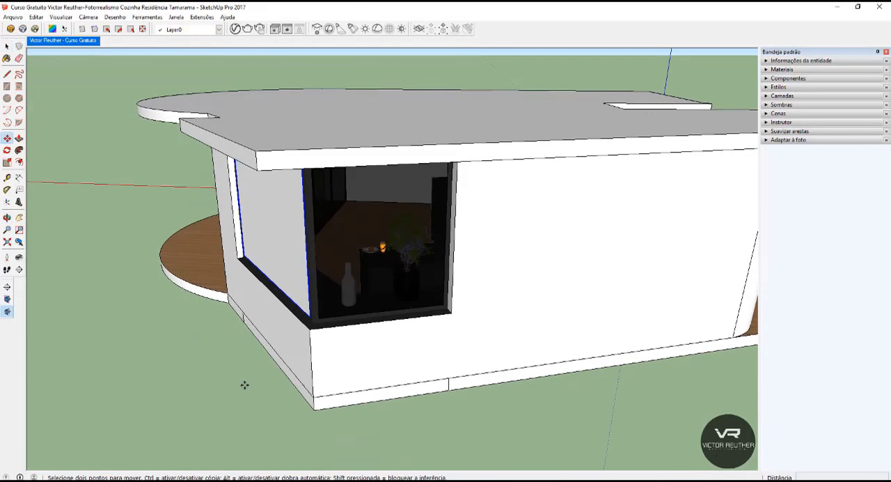
click(245, 385)
click(235, 388)
key(space)
Scale the rectangle light slightly smaller than the large window's opening.
scroll(331, 106, down, 1)
middle_drag(331, 107, 426, 105)
key(s)
scroll(429, 129, up, 1)
ctrl+drag(436, 121, 420, 133)
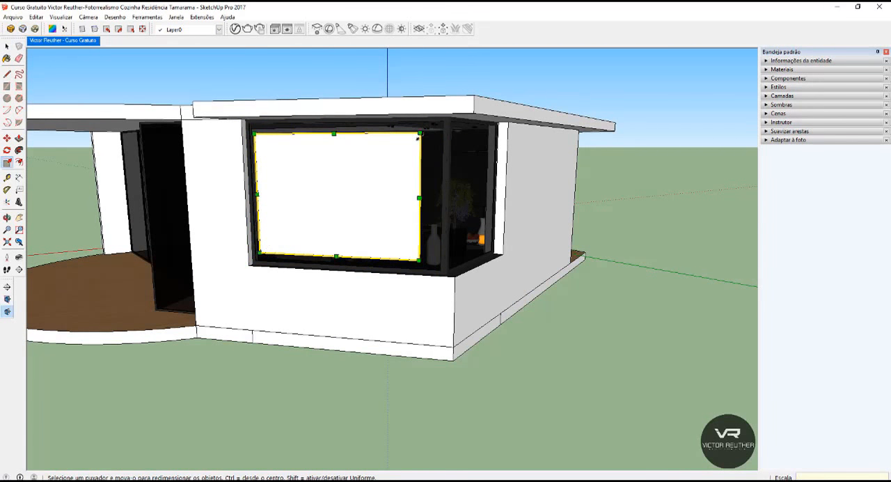
middle_drag(313, 230, 373, 262)
key(space)
Rotate the rectangle light half a turn about the vertical axis so it faces into the kitchen.
middle_drag(527, 271, 168, 184)
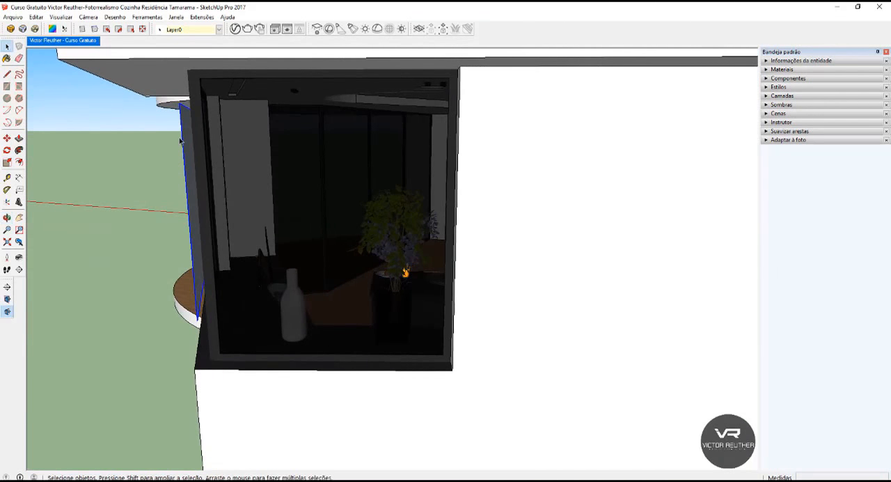
scroll(181, 143, up, 6)
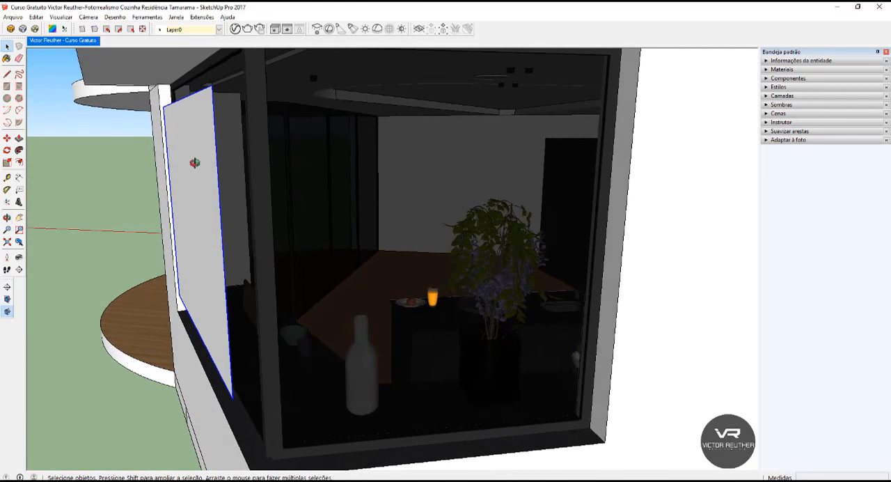
middle_drag(195, 162, 169, 147)
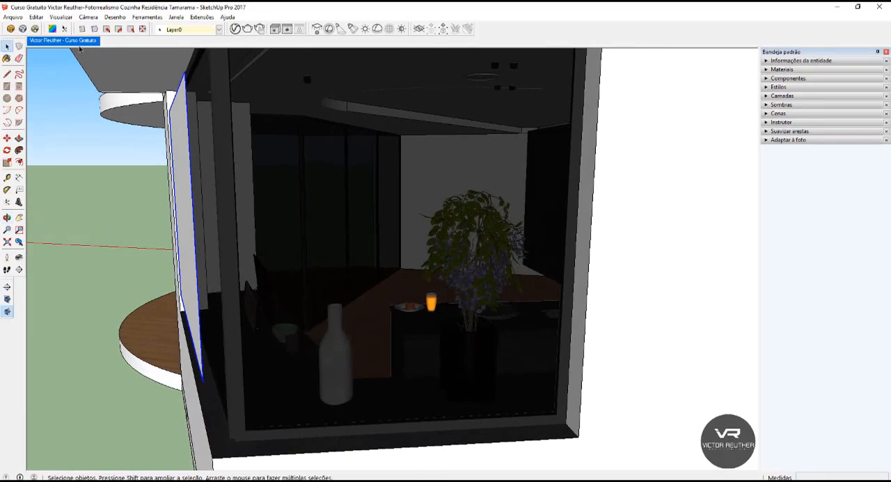
click(6, 149)
click(159, 61)
click(189, 59)
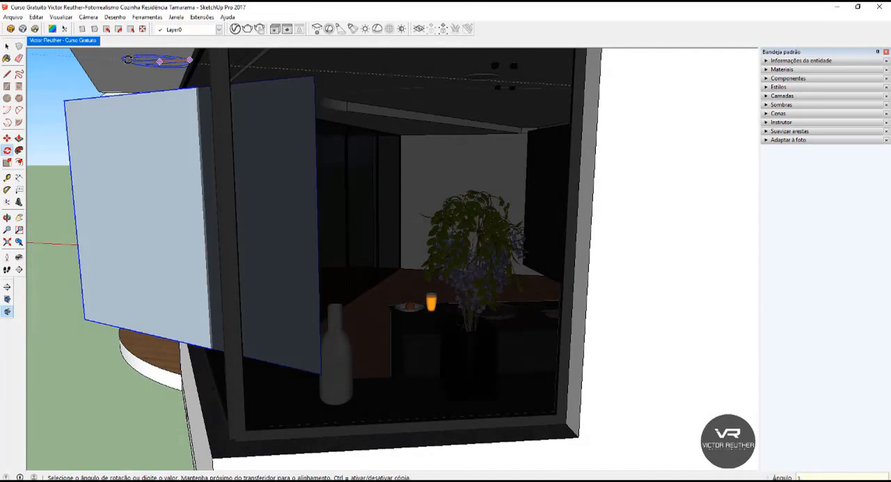
click(129, 60)
key(space)
Move the rectangle light sideways along the wall to centre it in front of the large window.
scroll(129, 61, down, 3)
middle_drag(244, 161, 429, 227)
key(m)
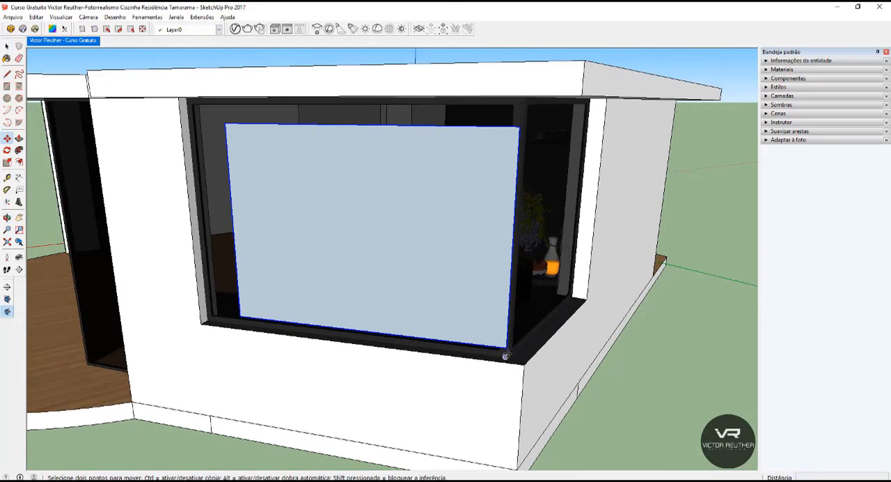
click(478, 370)
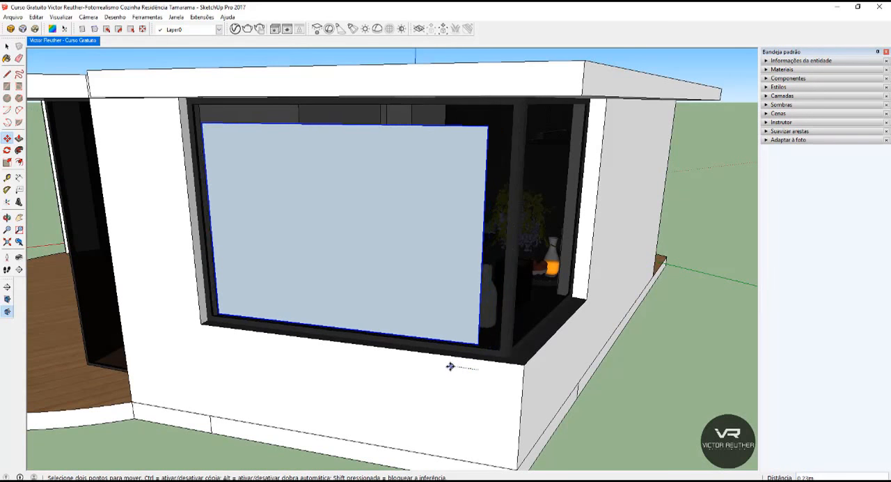
click(461, 367)
key(space)
Copy the rectangle light around the corner, next to the smaller side window.
scroll(348, 204, down, 5)
middle_drag(348, 203, 243, 285)
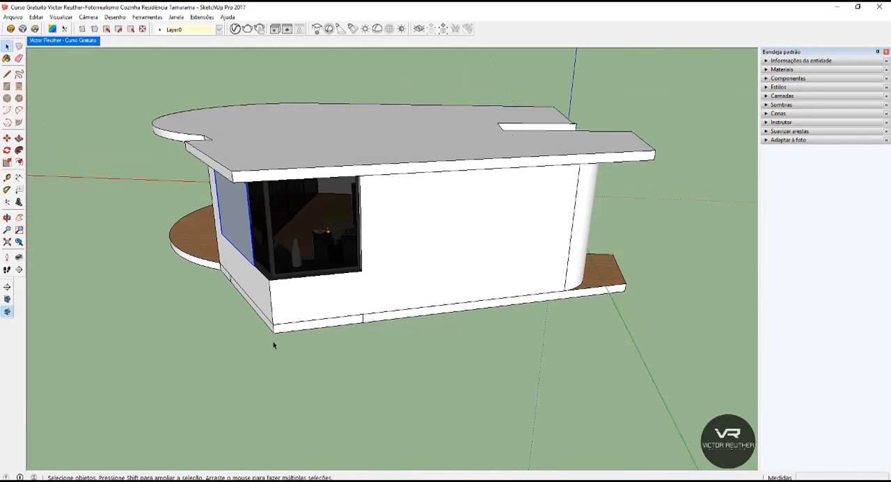
scroll(280, 341, up, 3)
key(m)
key(ctrl)
click(275, 359)
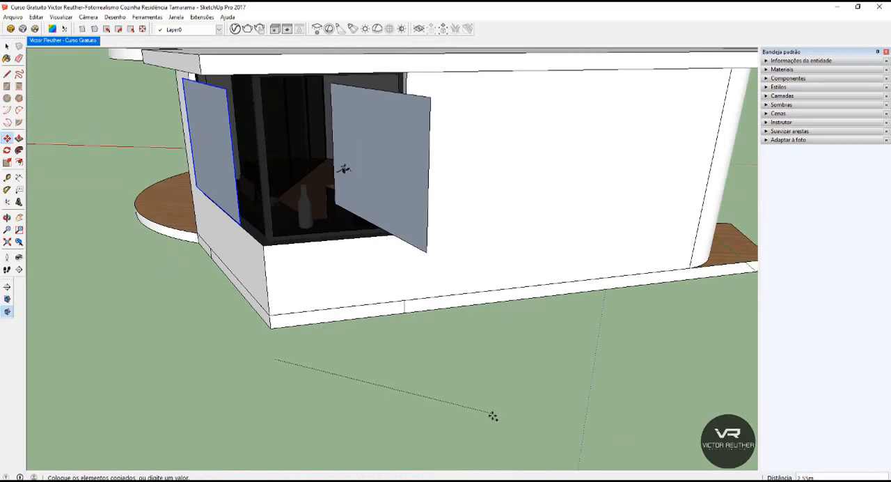
click(431, 360)
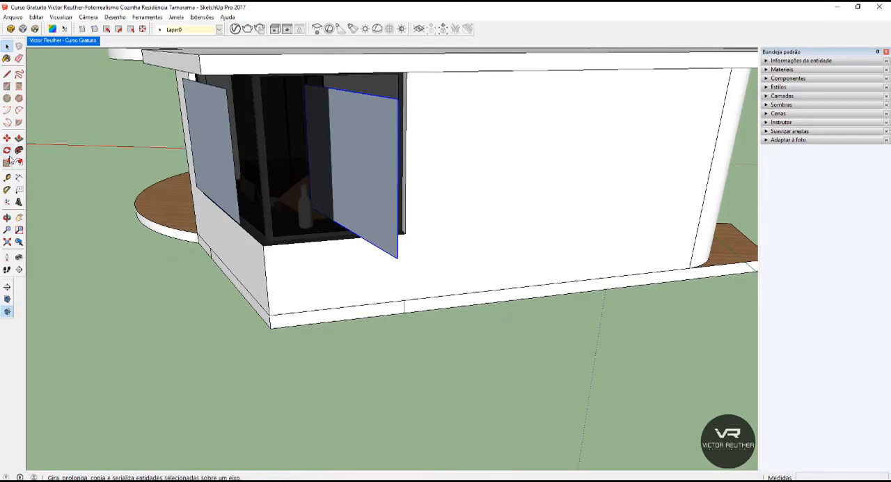
Rotate the copied light about the vertical axis to face the smaller side window.
key(q)
click(346, 354)
click(527, 416)
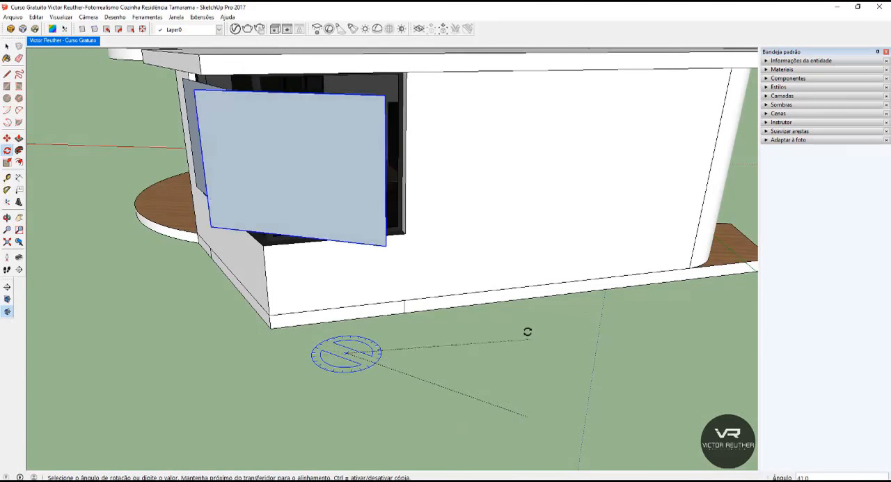
click(512, 317)
key(space)
Move the copied light across and up to line up with the side window's opening.
middle_drag(510, 317, 465, 353)
key(m)
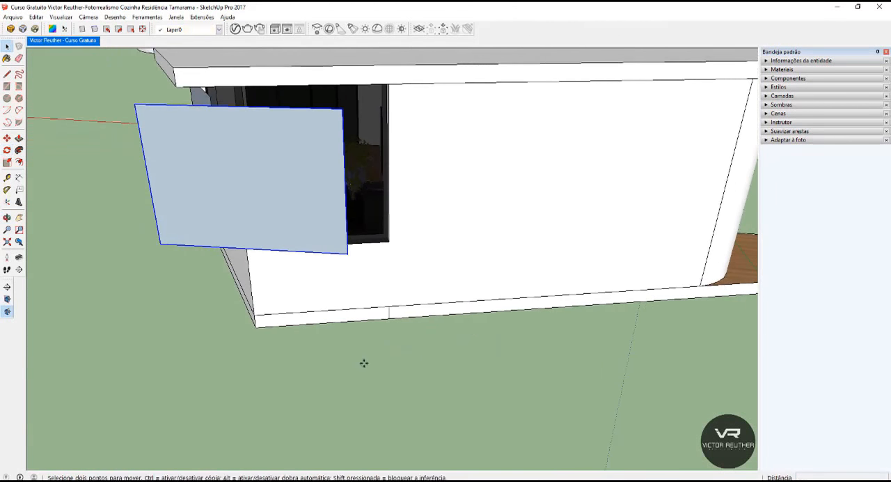
click(306, 374)
click(341, 370)
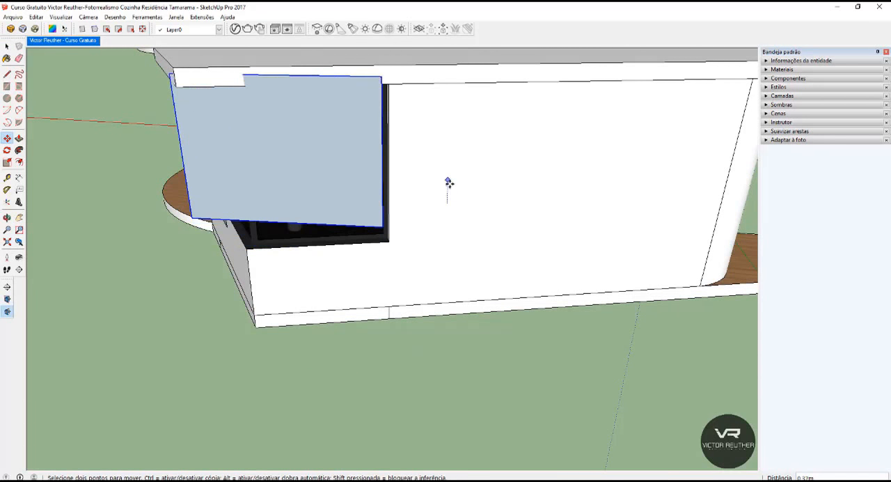
key(space)
Scale the copied light narrower by pulling in its edge near the building corner.
middle_drag(448, 198, 230, 192)
key(s)
drag(210, 197, 260, 196)
key(space)
Rotate the copied light slightly about the vertical axis until it is parallel to the side wall.
middle_drag(342, 179, 373, 160)
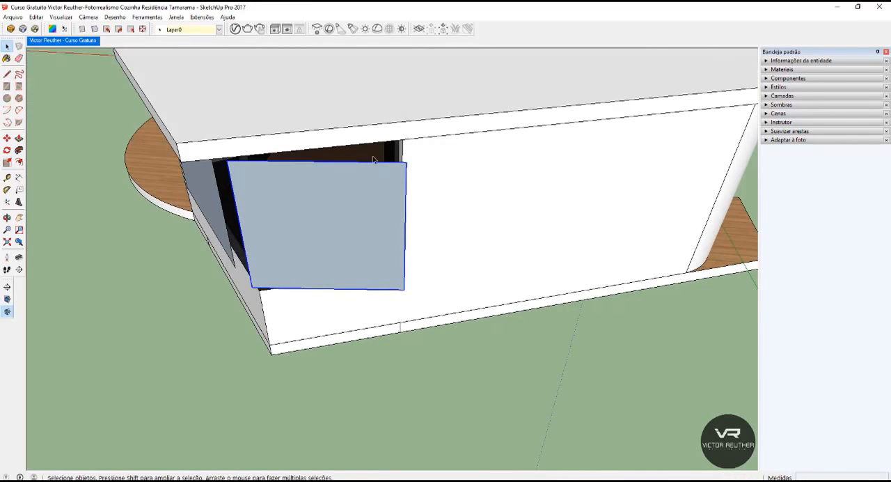
click(6, 149)
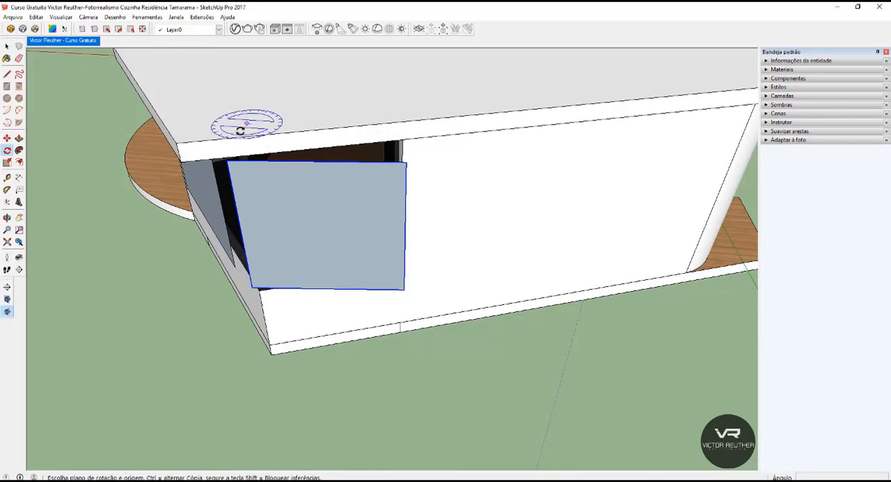
click(472, 111)
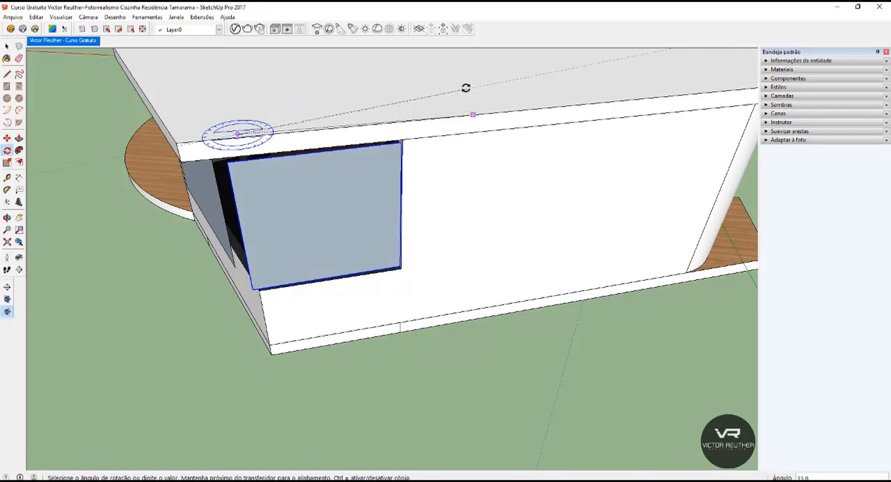
click(465, 92)
key(space)
Scale the copied light's width inward from both vertical edges to fit the side window's opening.
middle_drag(425, 206, 426, 183)
key(s)
click(427, 182)
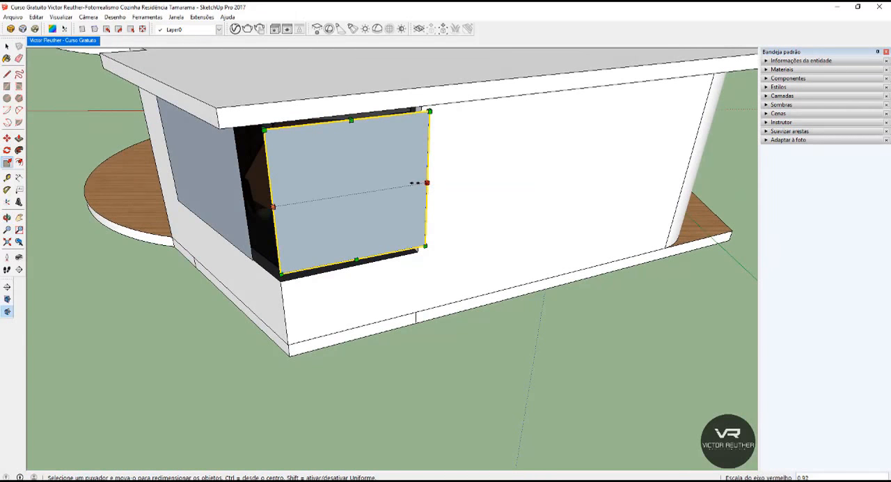
click(416, 182)
click(274, 206)
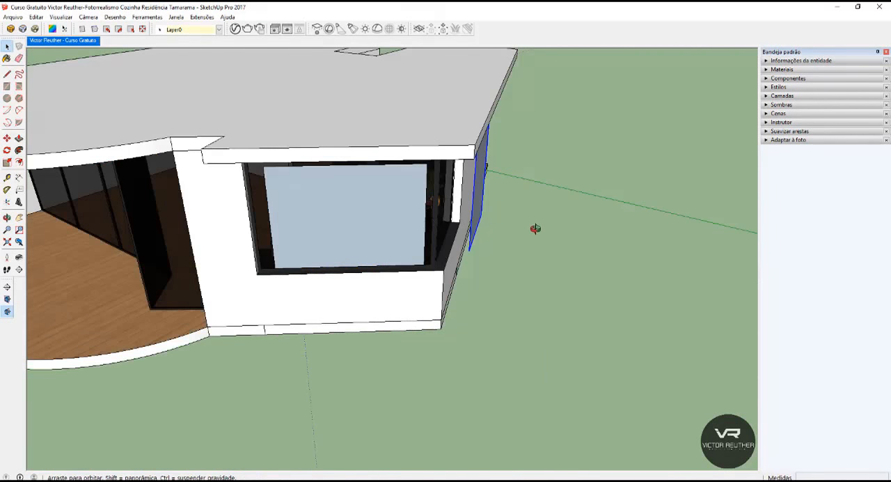
Move the copied light inward, close to the side window.
middle_drag(535, 229, 565, 224)
key(m)
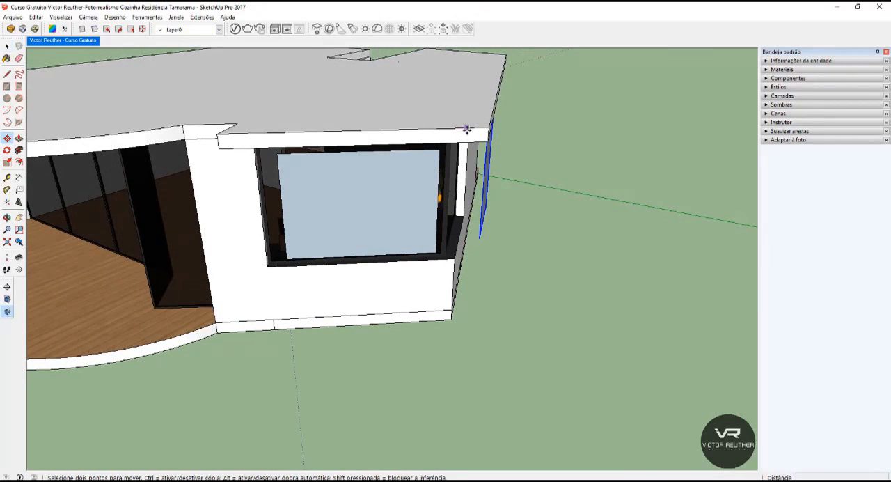
click(467, 129)
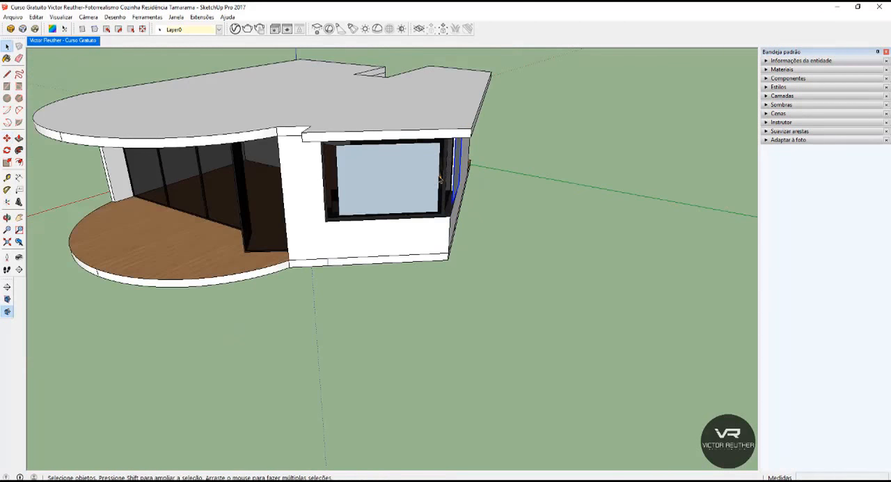
Copy the large window's rectangle light over the curved deck, in front of the glass sliding doors.
middle_drag(311, 204, 438, 190)
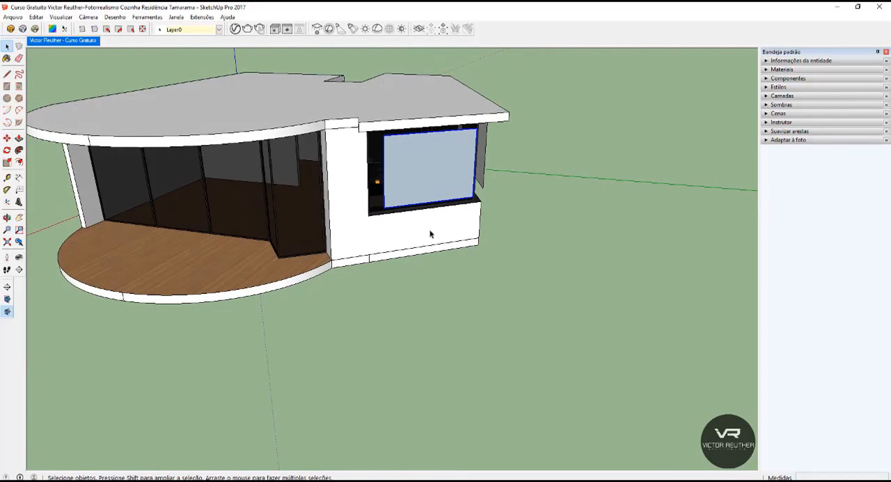
middle_drag(429, 234, 376, 193)
key(m)
key(ctrl)
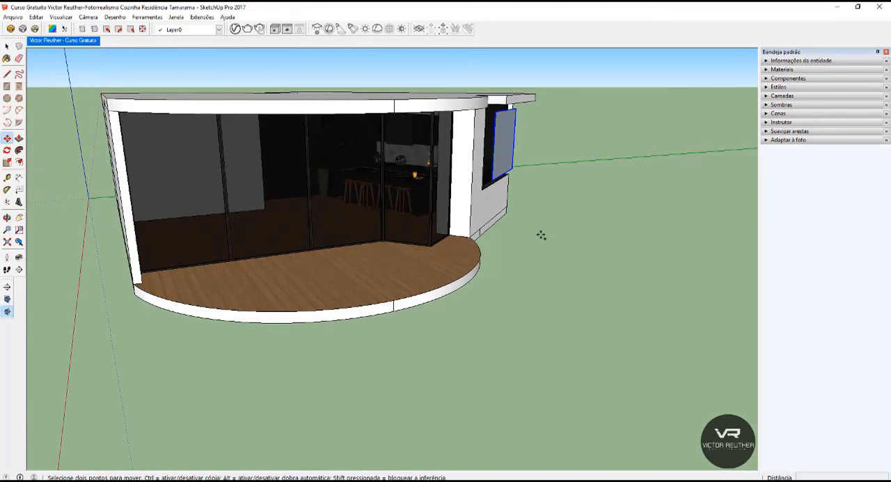
click(540, 231)
click(261, 356)
key(space)
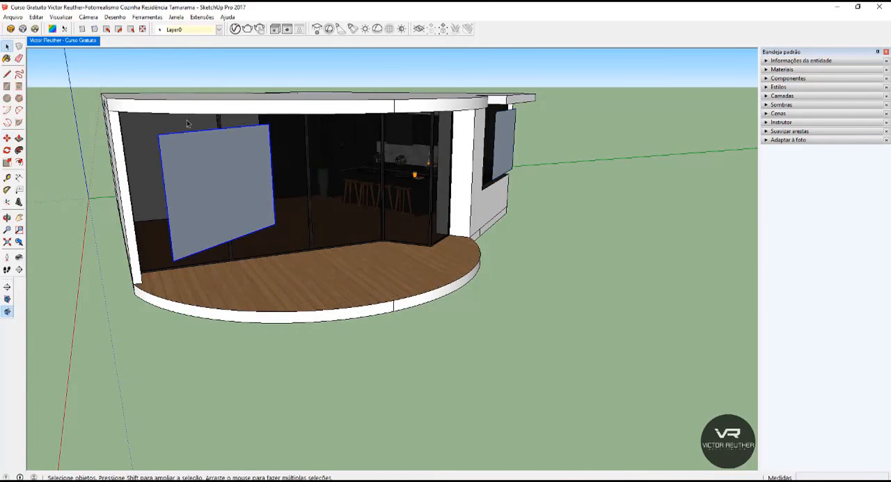
Rotate the copied light over the deck about the vertical axis until it is parallel to the glass sliding doors.
scroll(202, 139, down, 2)
middle_drag(247, 167, 145, 265)
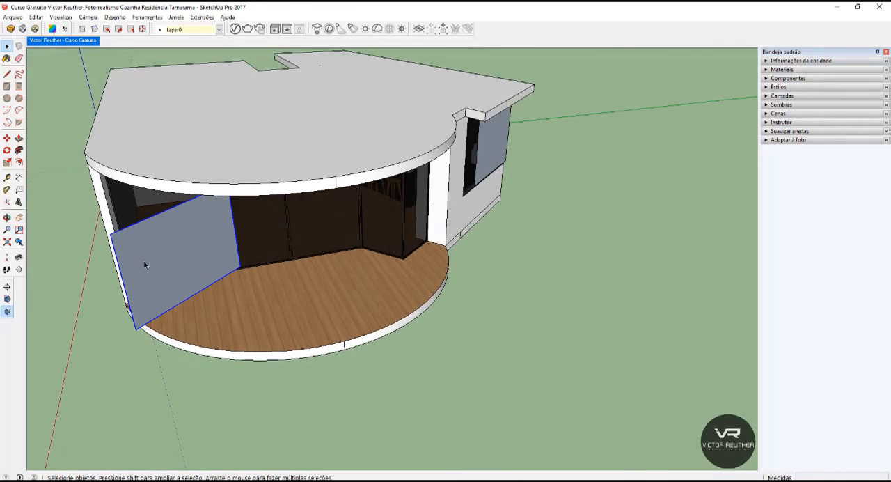
click(7, 150)
click(227, 305)
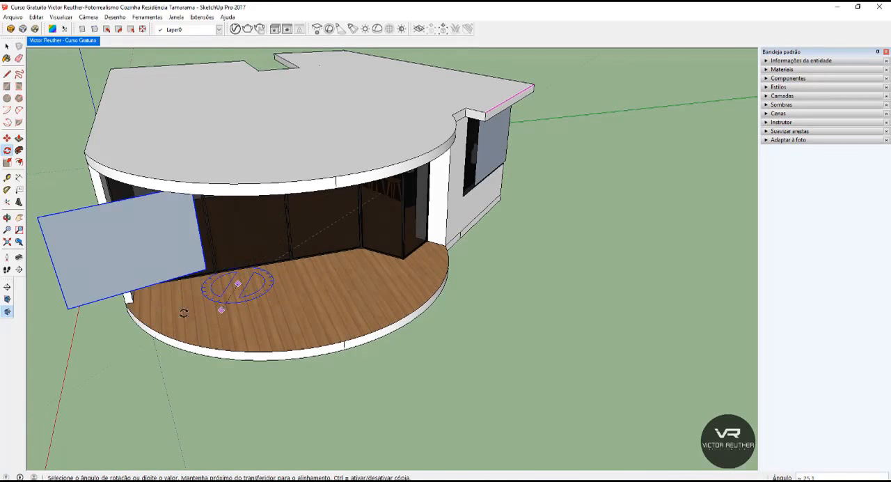
click(171, 310)
key(space)
middle_drag(202, 213, 224, 184)
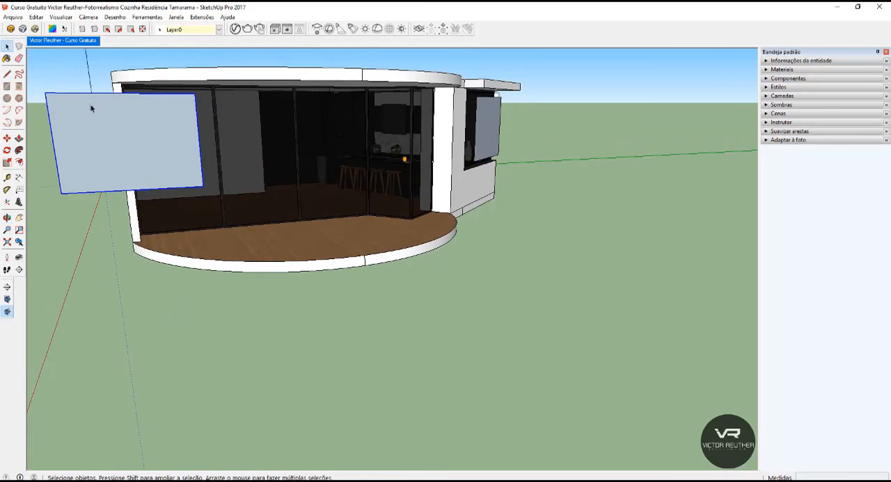
Move the rotated light about 1.20 m along the red axis, out over the curved deck.
middle_drag(314, 122, 321, 181)
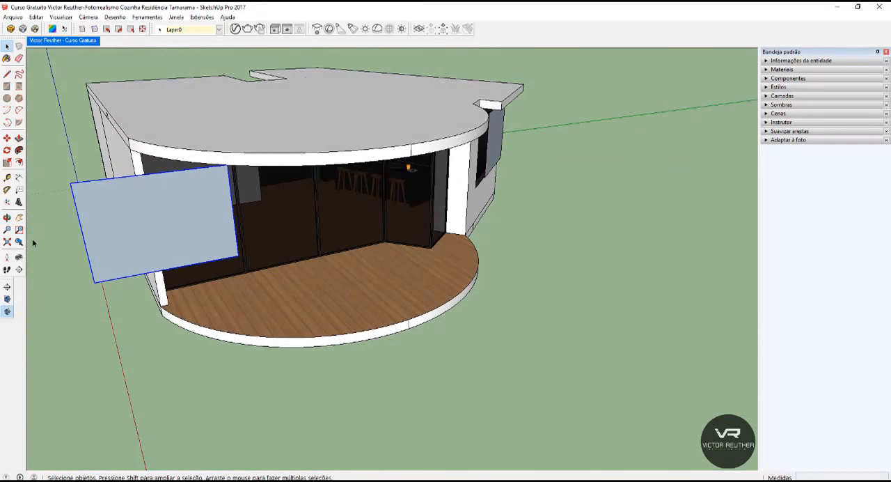
key(m)
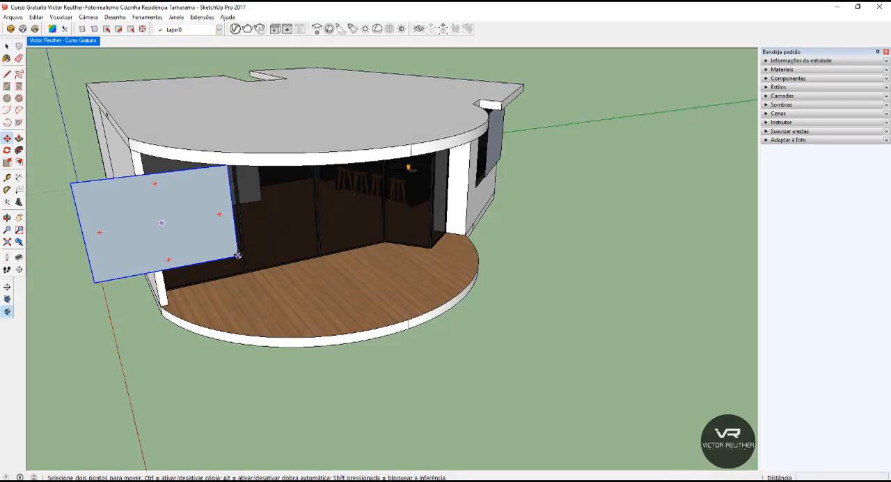
click(238, 255)
key(Right)
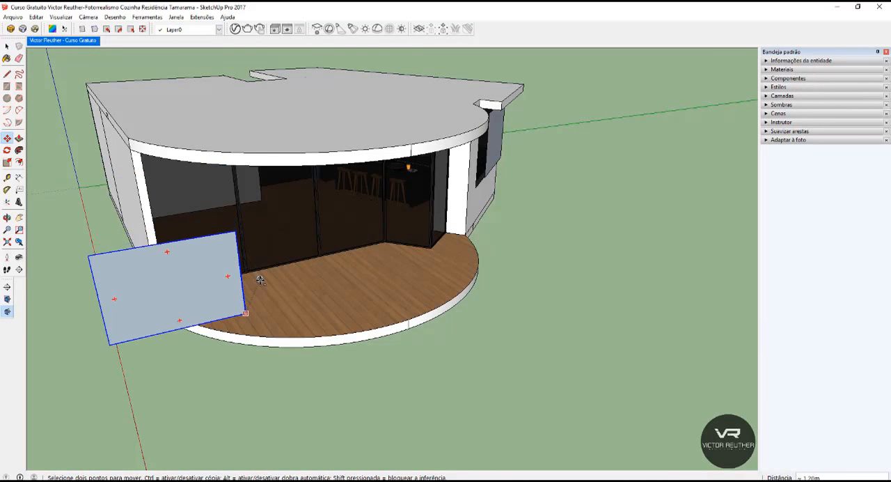
click(258, 280)
Scale the deck light's width to about 0.41 from its outer edge and extend its height upward to suit the glass doors.
key(s)
drag(98, 301, 183, 286)
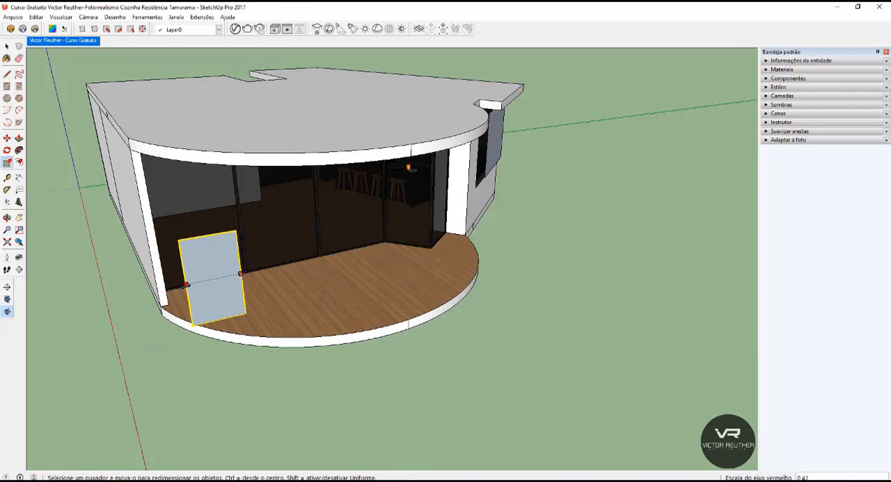
drag(207, 237, 198, 169)
key(space)
Move the tall light about 1 m across the deck, close to the glass door beside the side wall.
middle_drag(208, 251, 343, 277)
key(m)
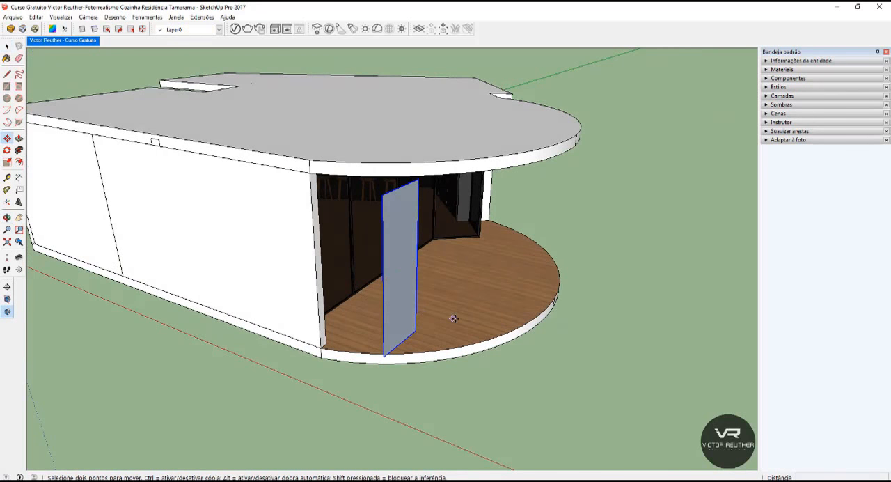
click(406, 306)
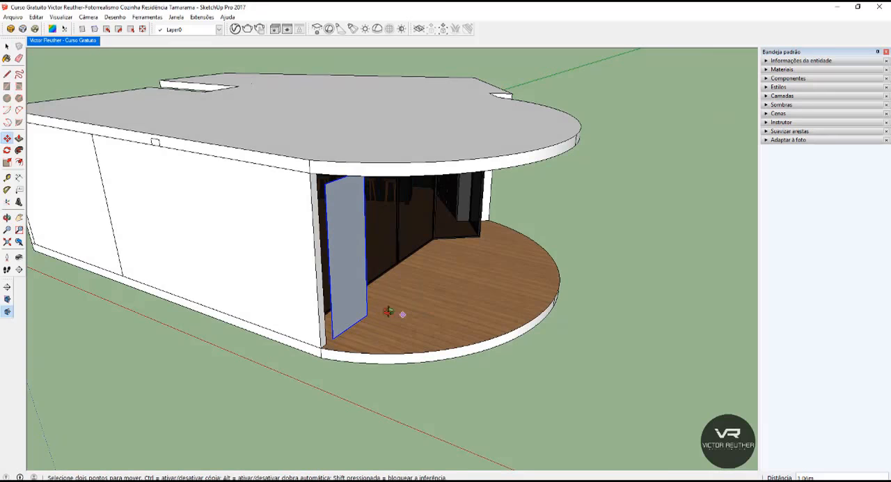
middle_drag(388, 311, 201, 171)
scroll(201, 171, up, 2)
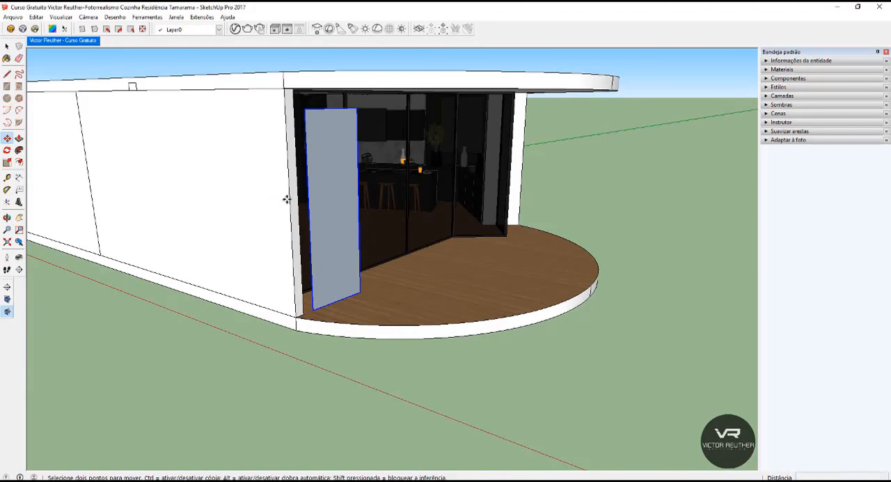
key(space)
Copy the tall light twice along the glass doors so that three spaced panels stand in a row on the deck.
middle_drag(255, 147, 183, 248)
scroll(197, 250, up, 2)
key(m)
click(215, 272)
key(ctrl)
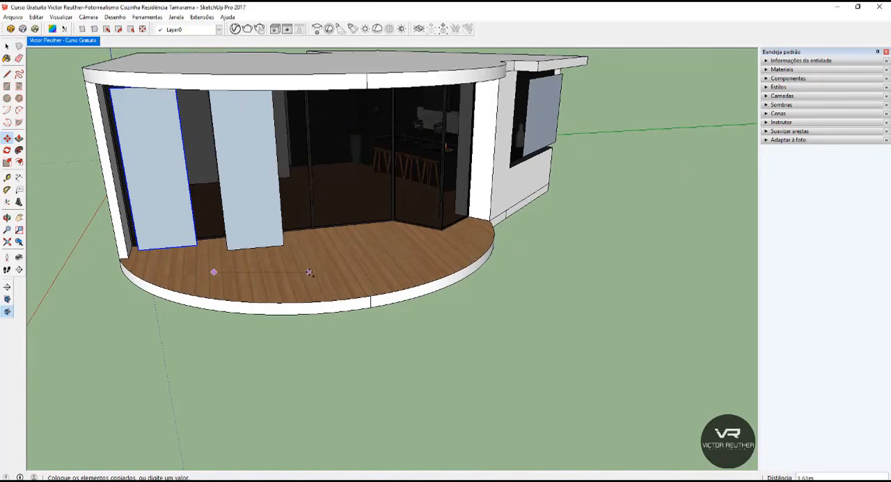
click(319, 269)
click(258, 270)
key(ctrl)
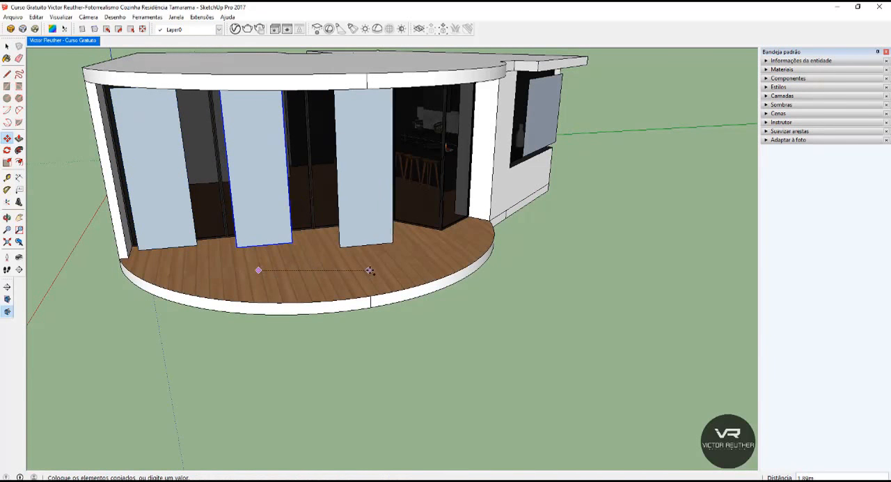
click(363, 266)
key(space)
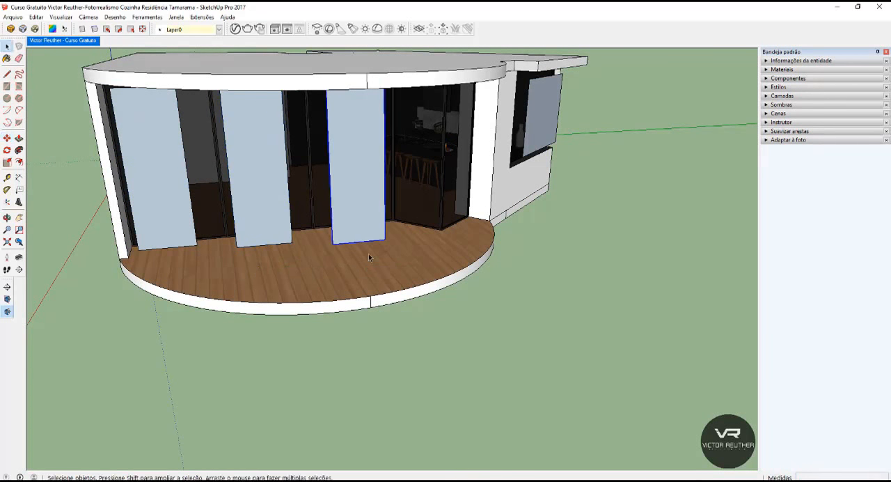
Scale the side window light's height slightly from its top edge and clear the selection.
scroll(293, 279, down, 3)
middle_drag(280, 288, 373, 209)
scroll(424, 85, up, 4)
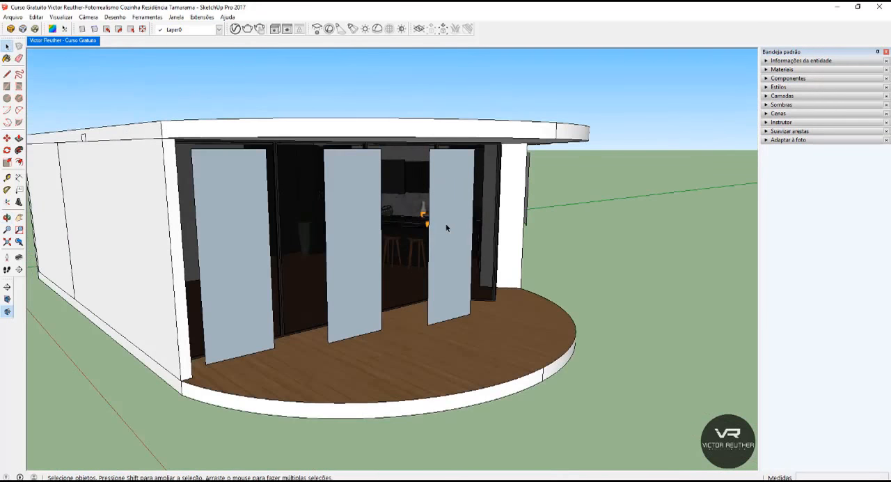
middle_drag(447, 227, 232, 249)
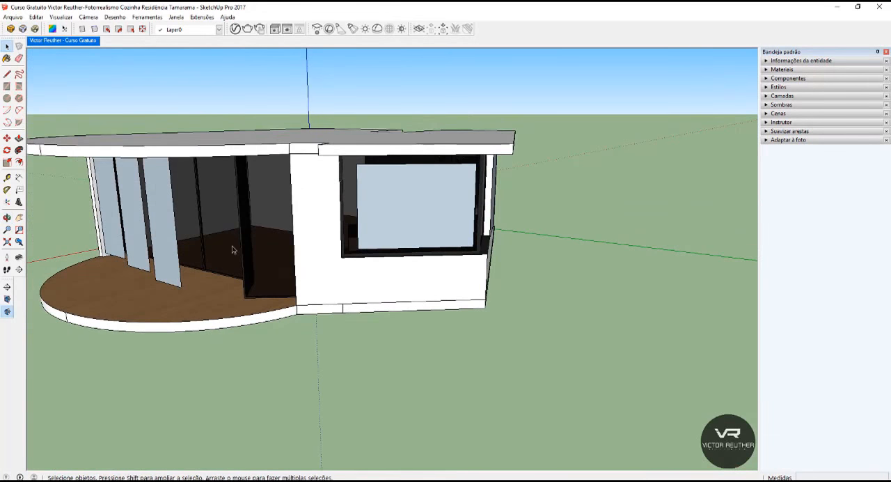
middle_drag(310, 210, 382, 189)
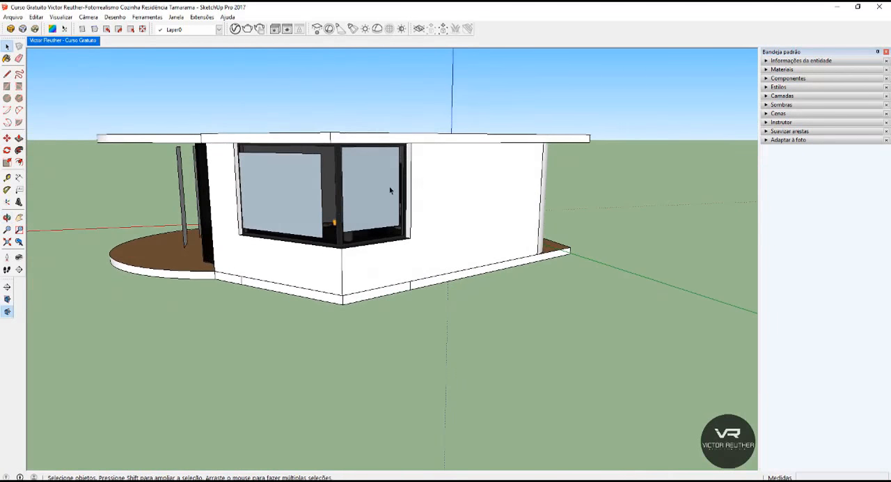
click(381, 190)
scroll(381, 186, up, 2)
key(s)
drag(360, 116, 361, 133)
key(space)
scroll(390, 146, down, 3)
click(349, 86)
Open the V-Ray light list with Fita led bancada1 shown and examine the rectangle lights at the windows and glass doors.
middle_drag(349, 85, 428, 146)
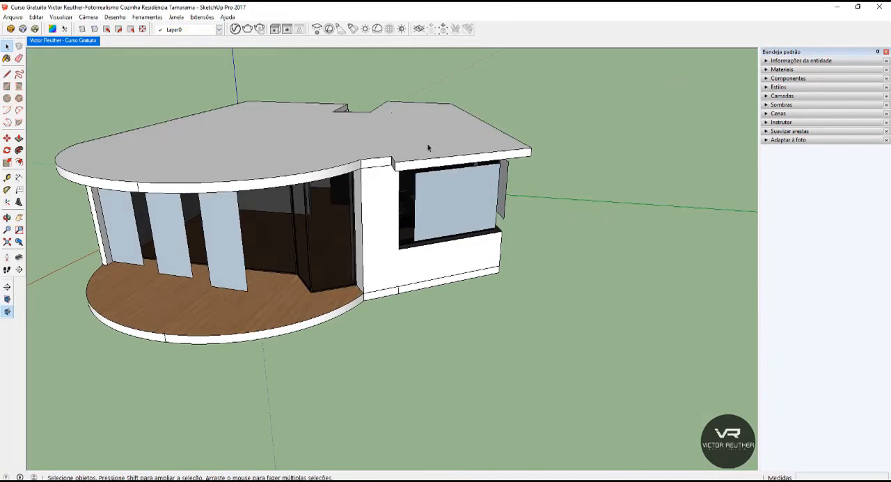
click(234, 29)
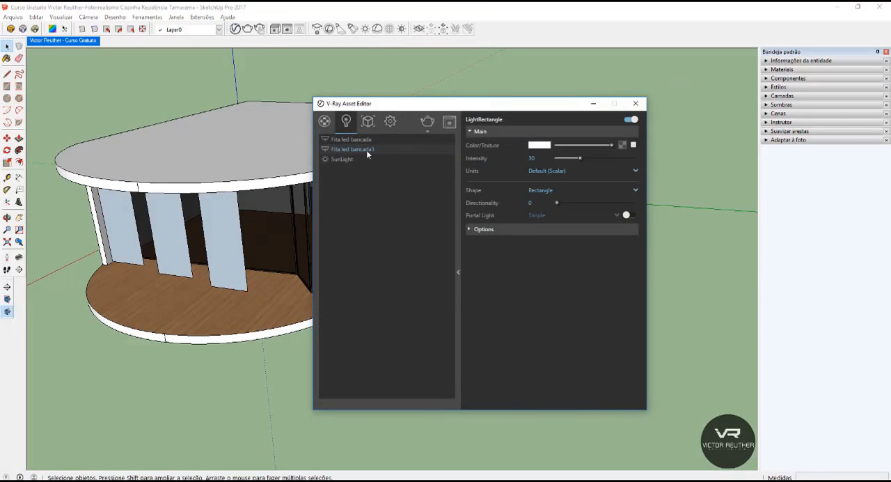
mouse_move(113, 284)
middle_down()
mouse_move(200, 251)
mouse_move(104, 236)
middle_up()
scroll(179, 243, down, 4)
scroll(241, 225, up, 3)
middle_drag(247, 235, 207, 242)
middle_drag(260, 250, 193, 216)
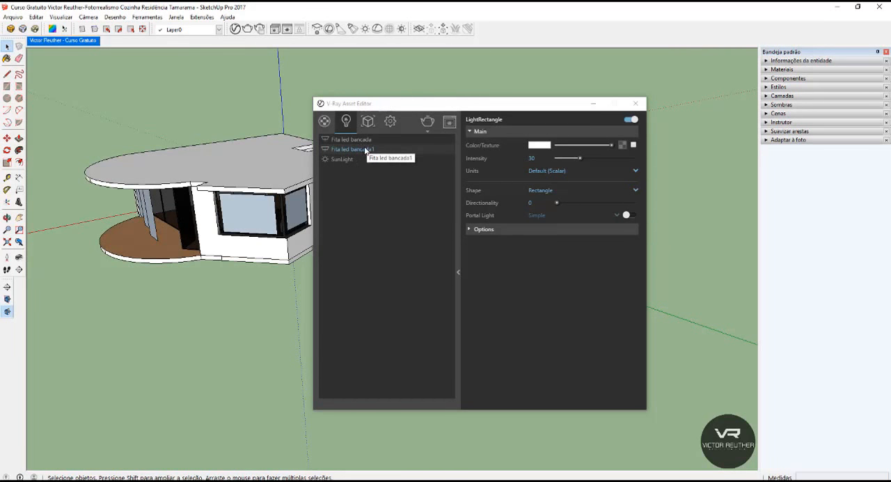
scroll(240, 241, up, 2)
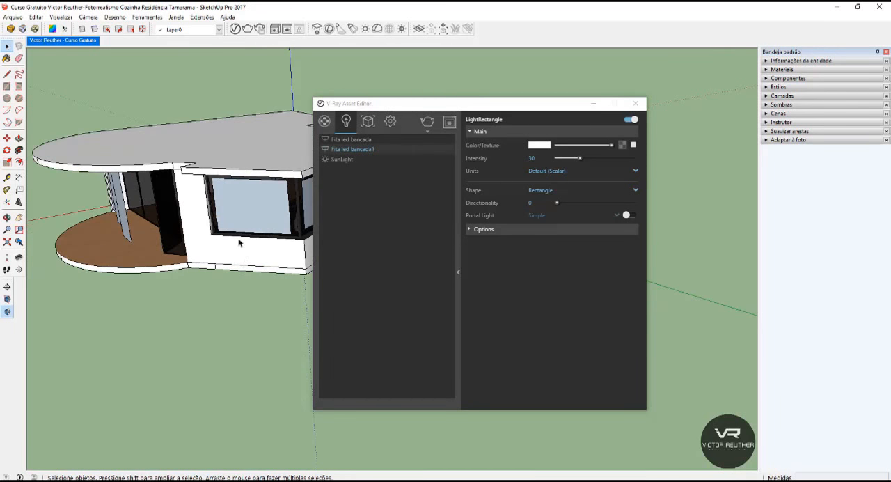
click(249, 201)
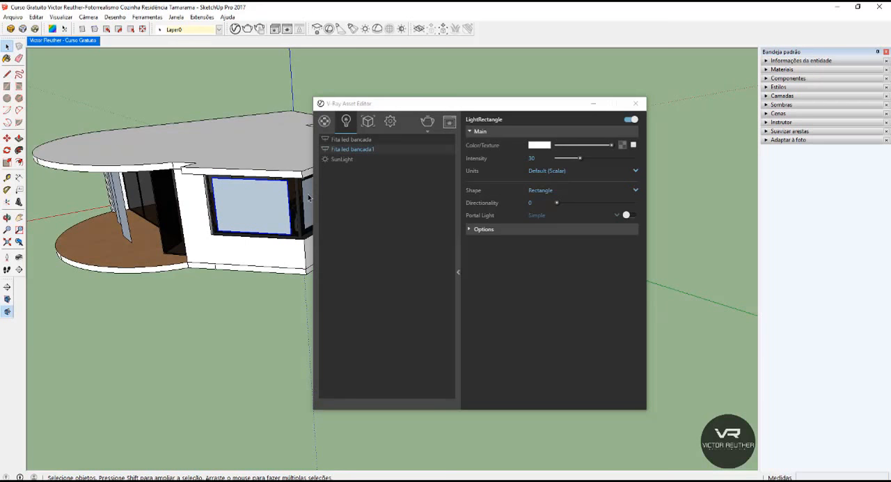
click(121, 207)
mouse_move(117, 197)
middle_down()
mouse_move(322, 185)
mouse_move(348, 193)
mouse_move(354, 223)
middle_up()
Delete the Fita led bancada light from the V-Ray light list.
click(359, 140)
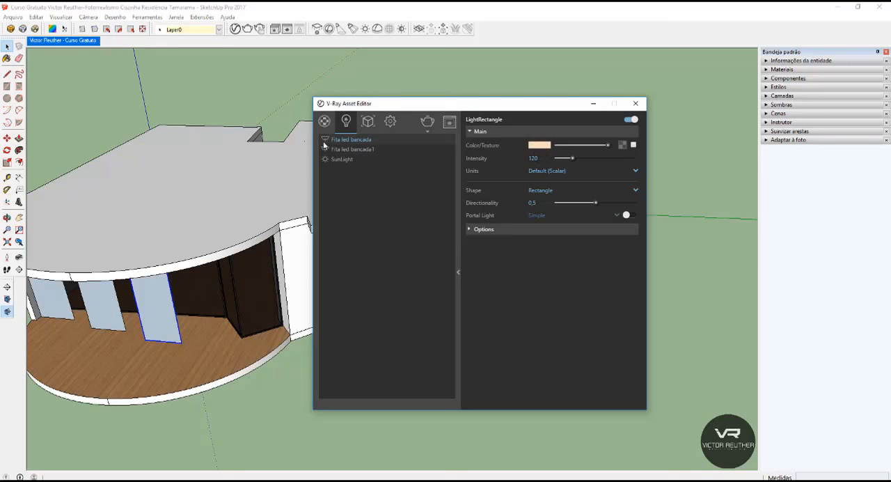
right_click(345, 144)
click(363, 169)
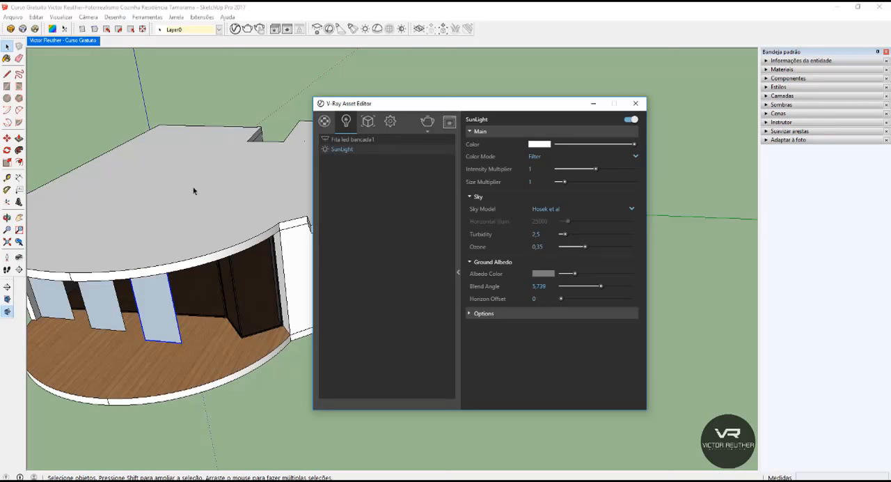
Rename the Fita led bancada1 light as Luz reforço.
scroll(236, 195, down, 4)
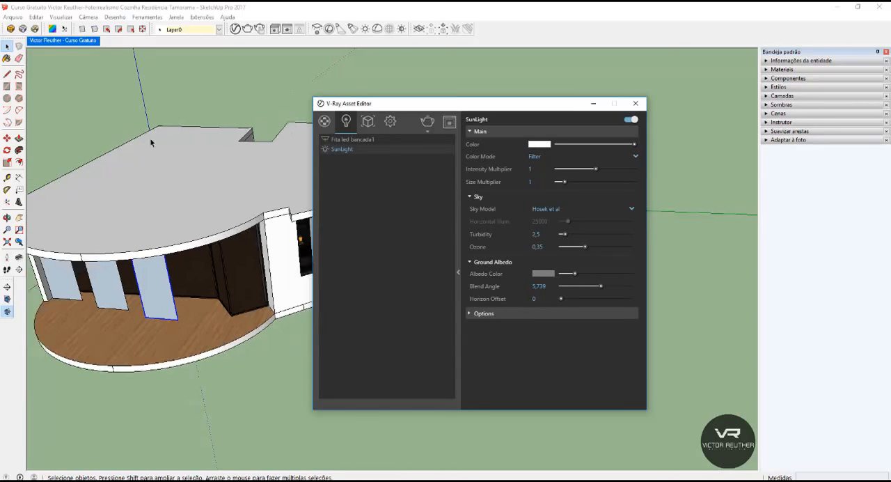
middle_drag(235, 195, 154, 206)
middle_drag(147, 252, 159, 248)
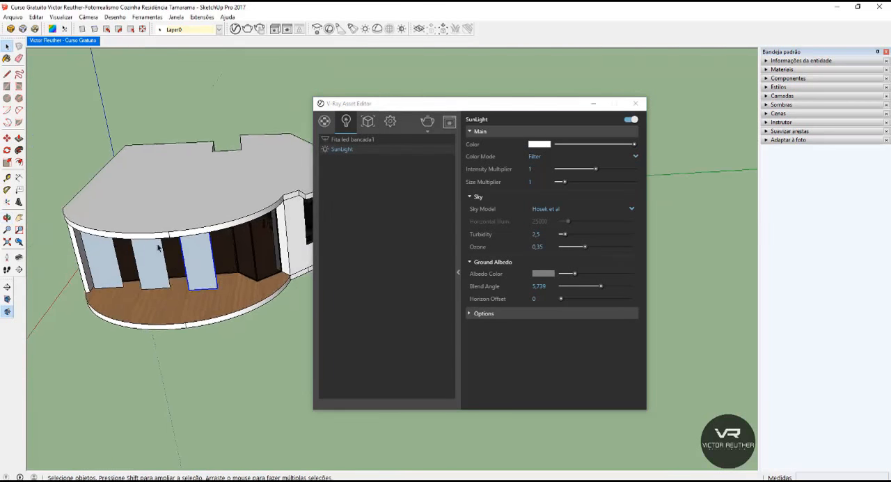
click(169, 111)
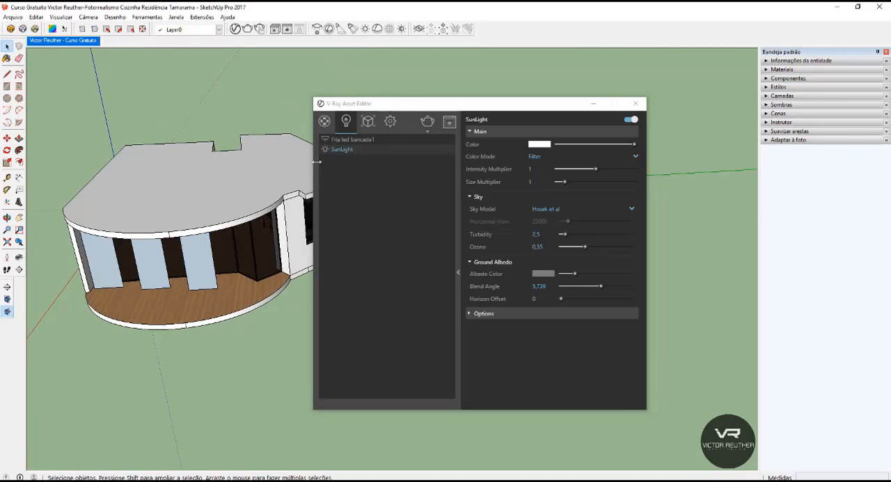
click(368, 140)
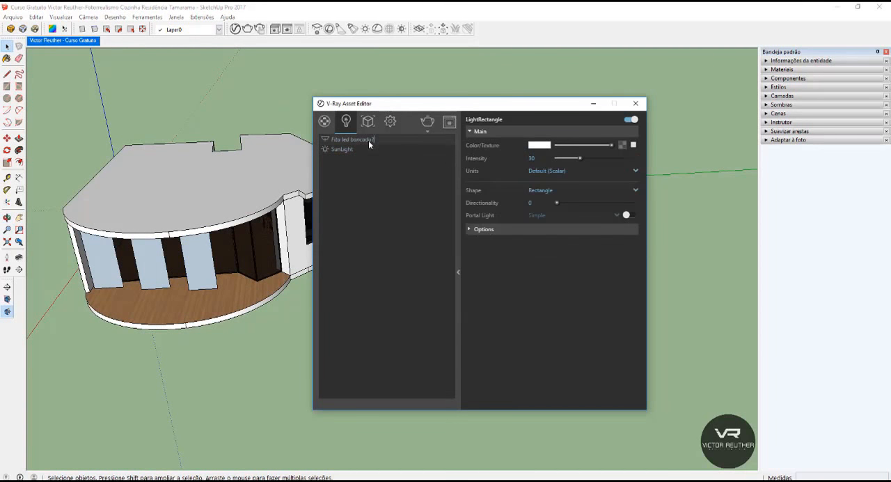
double_click(369, 140)
key(ctrl+a)
text(L)
key(Return)
Make the deck light nearest the large window unique so that it has its own V-Ray light asset.
middle_drag(170, 287, 312, 203)
scroll(282, 215, up, 2)
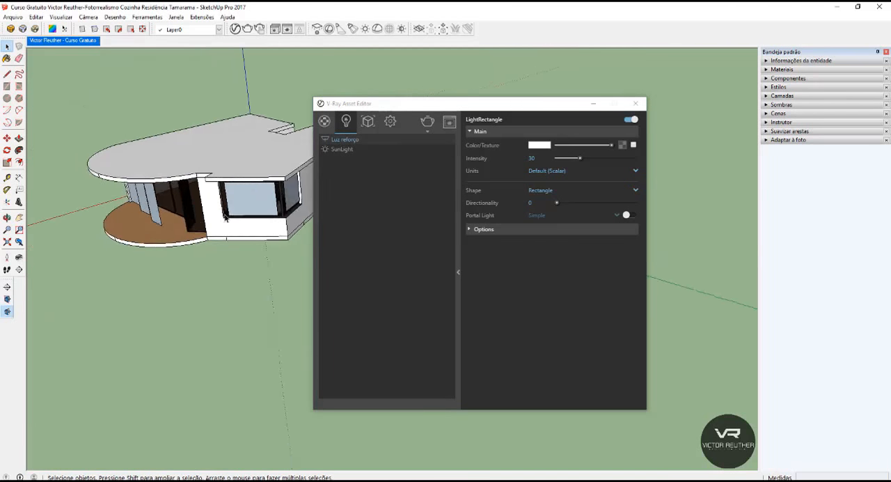
scroll(121, 226, up, 1)
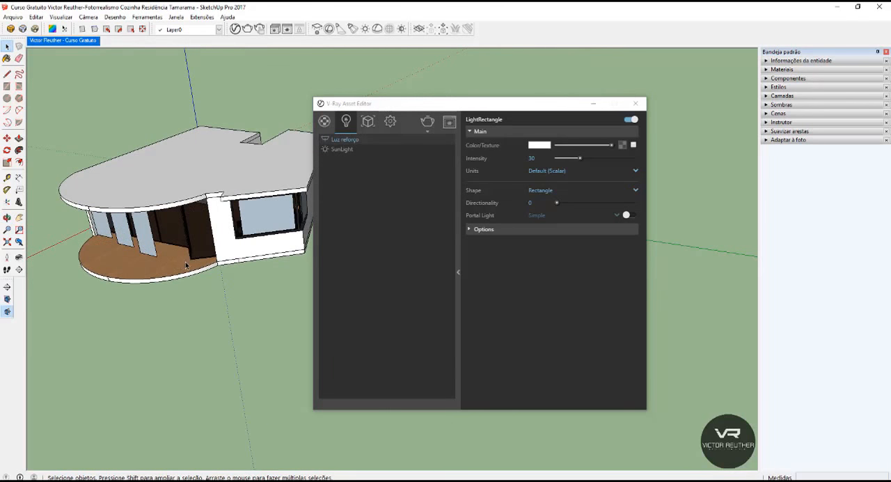
mouse_move(179, 265)
middle_down()
mouse_move(173, 294)
mouse_move(120, 318)
middle_up()
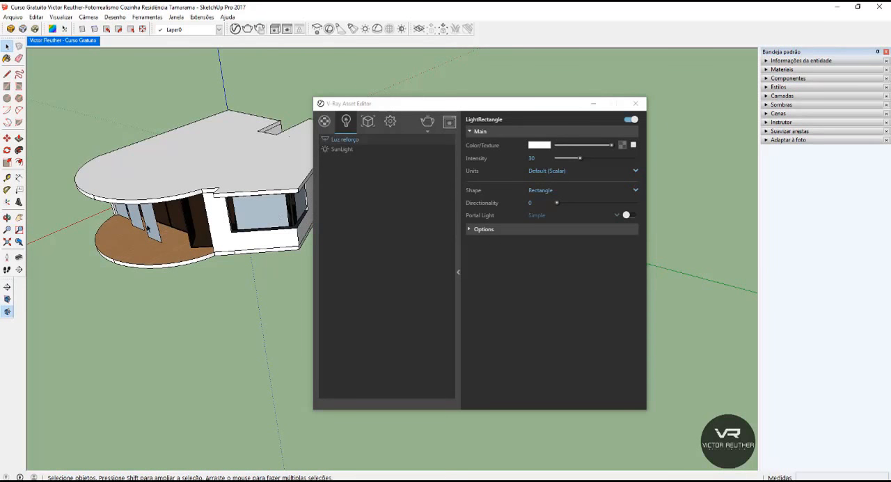
mouse_move(147, 228)
middle_down()
mouse_move(229, 226)
mouse_move(297, 197)
middle_up()
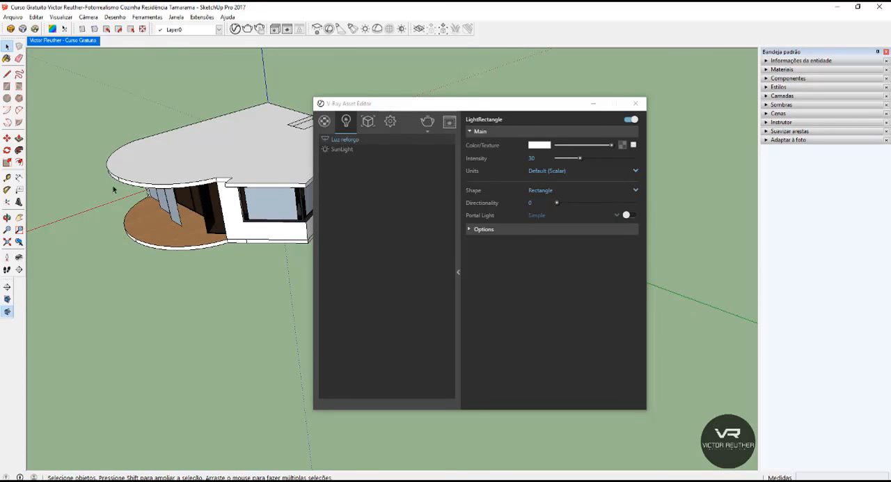
mouse_move(114, 188)
middle_down()
mouse_move(211, 234)
mouse_move(190, 246)
mouse_move(191, 237)
middle_up()
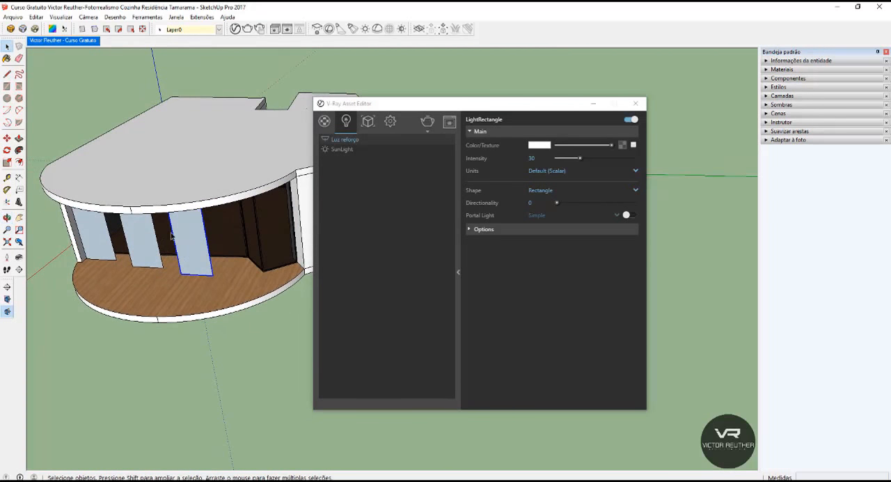
right_click(190, 238)
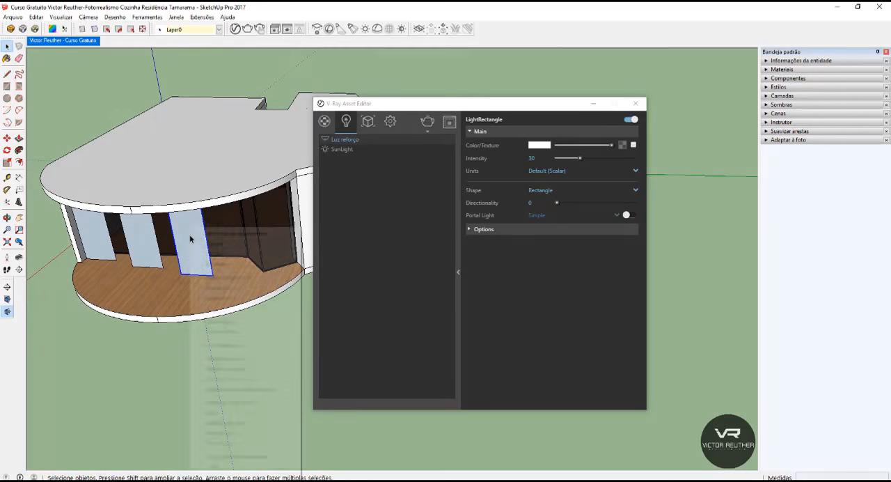
click(220, 288)
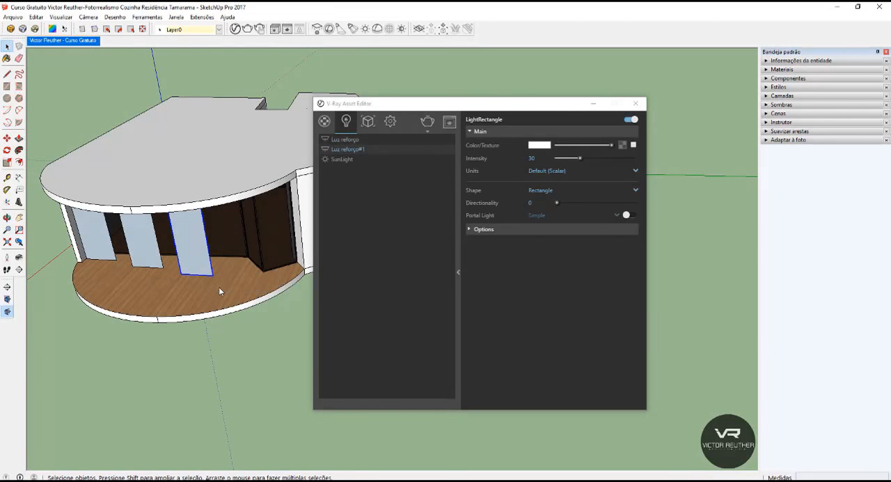
Rename the Luz reforço#1 light as Luz nova and select the middle light on the deck.
click(357, 150)
text(L)
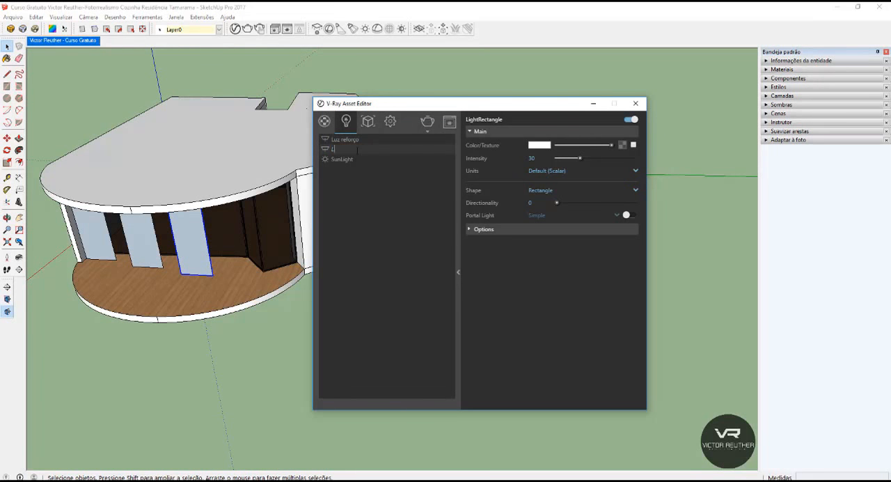
text(uz nova)
key(Return)
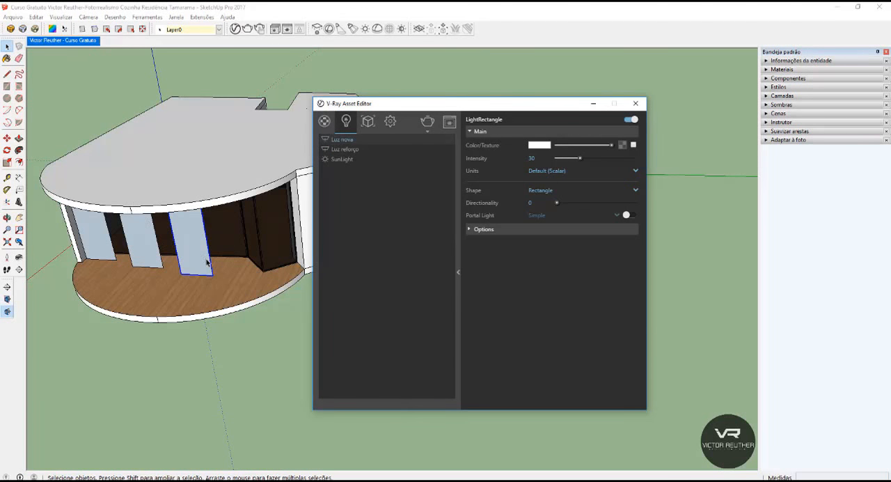
click(150, 245)
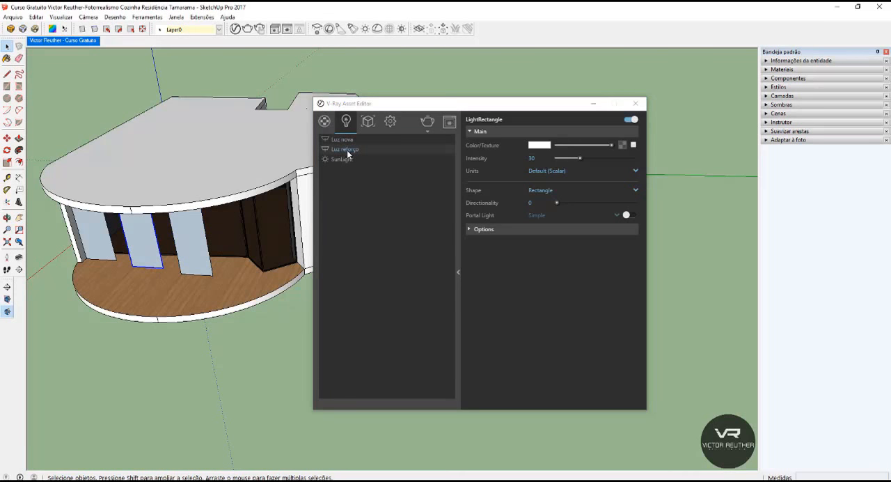
Delete the deck light nearest the large window, which uses the Luz nova asset.
click(85, 231)
click(183, 235)
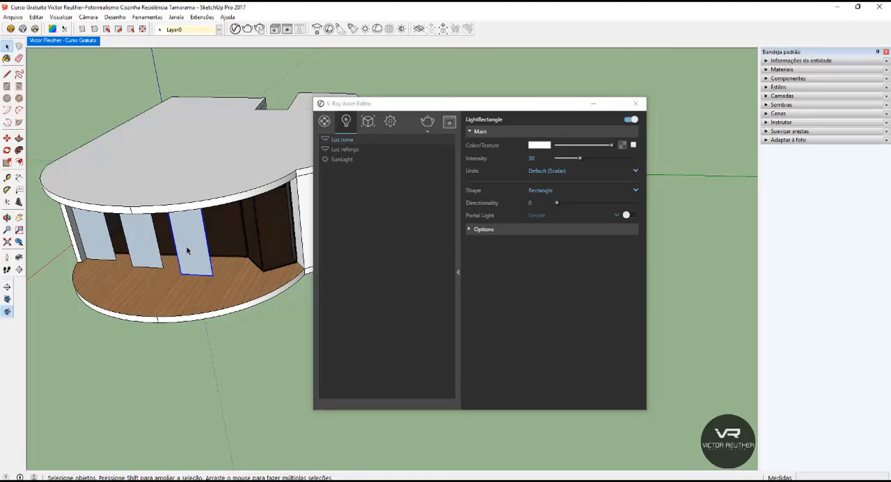
key(Delete)
Copy the middle deck light into the empty spot nearest the large window.
click(147, 260)
middle_drag(153, 272, 230, 275)
key(m)
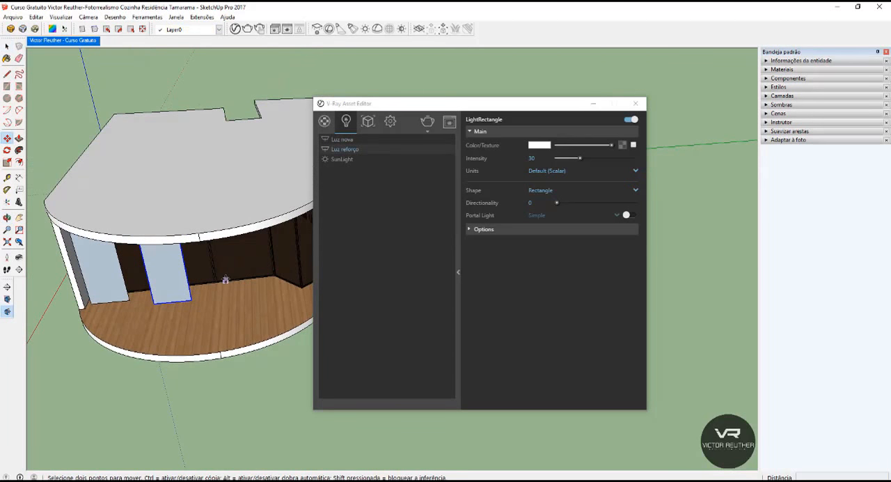
click(208, 302)
key(ctrl)
click(254, 300)
key(space)
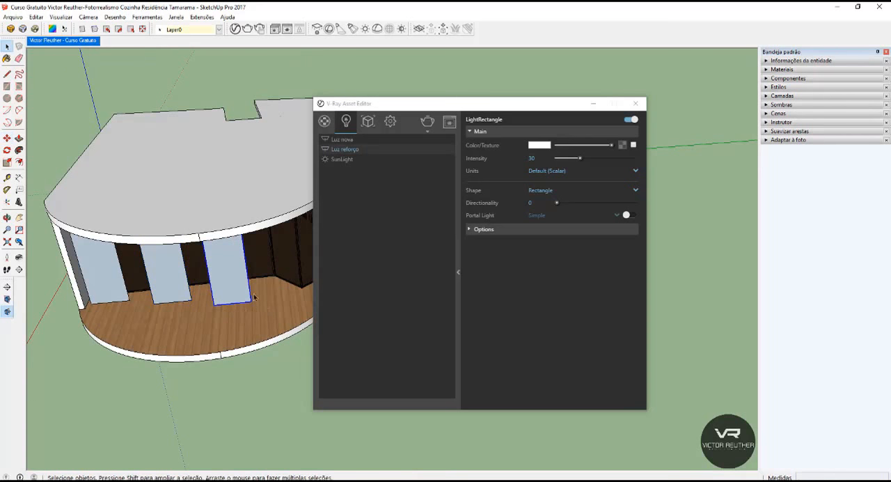
Delete the Luz nova light from the V-Ray light list and return to the saved kitchen scene.
right_click(349, 140)
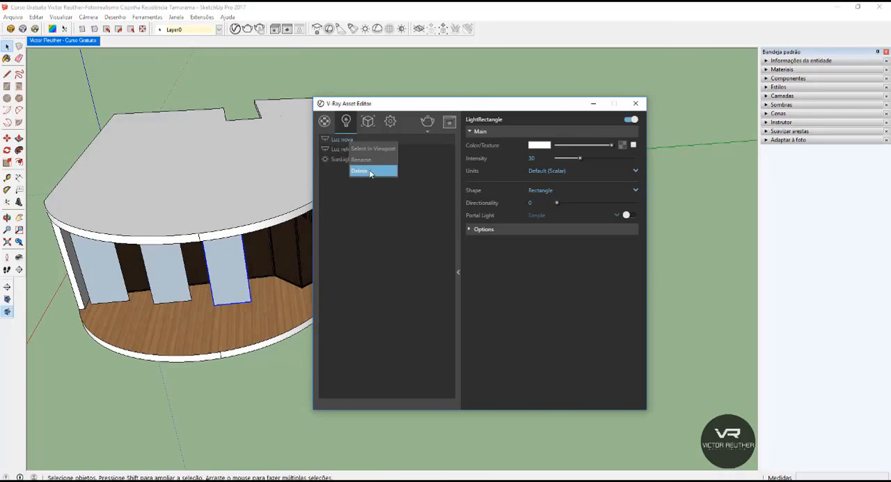
click(369, 170)
scroll(176, 276, down, 3)
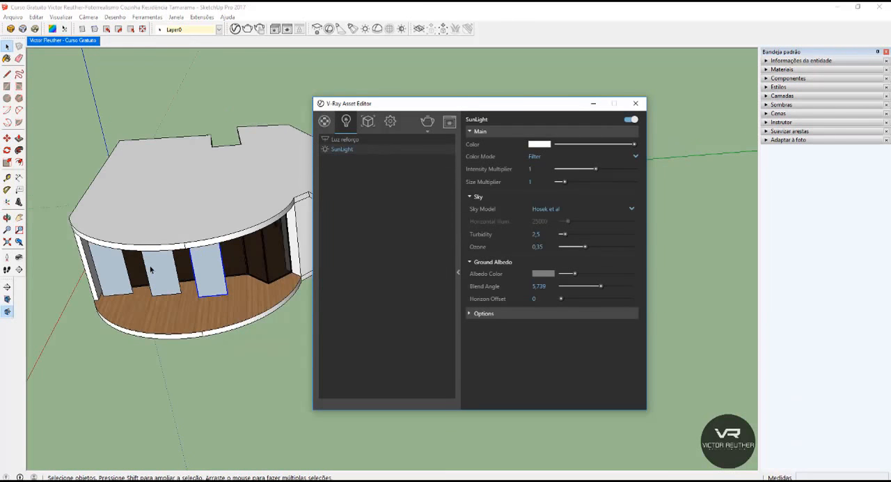
mouse_move(176, 276)
middle_down()
mouse_move(237, 266)
mouse_move(268, 159)
middle_up()
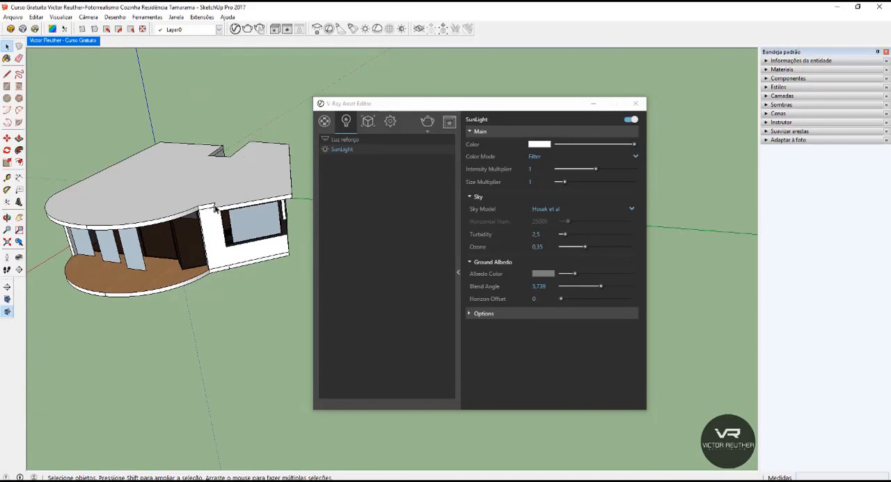
scroll(226, 202, up, 2)
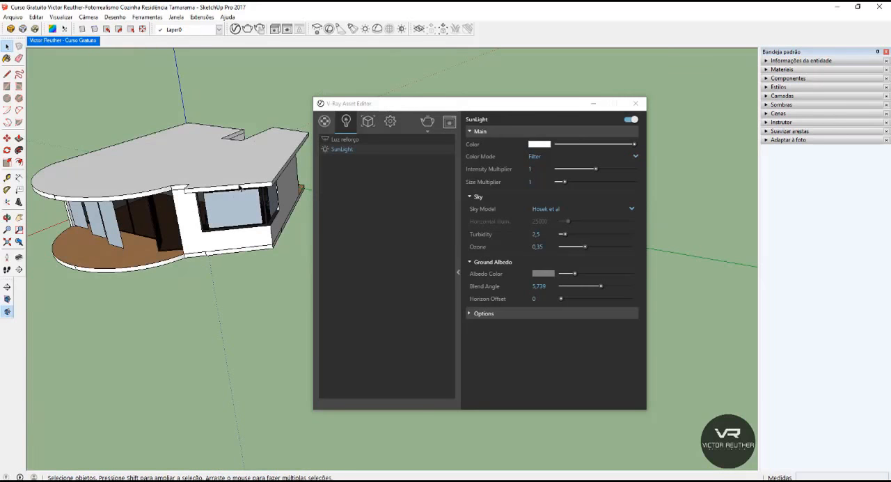
scroll(240, 187, up, 4)
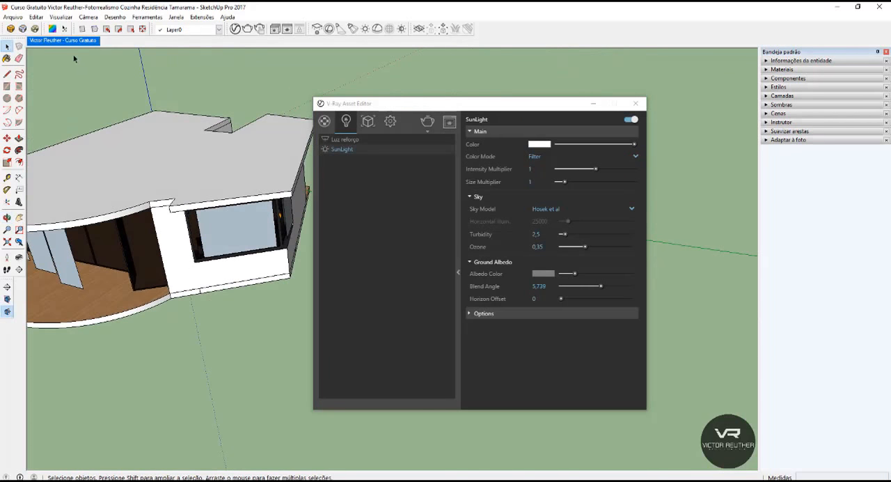
click(67, 41)
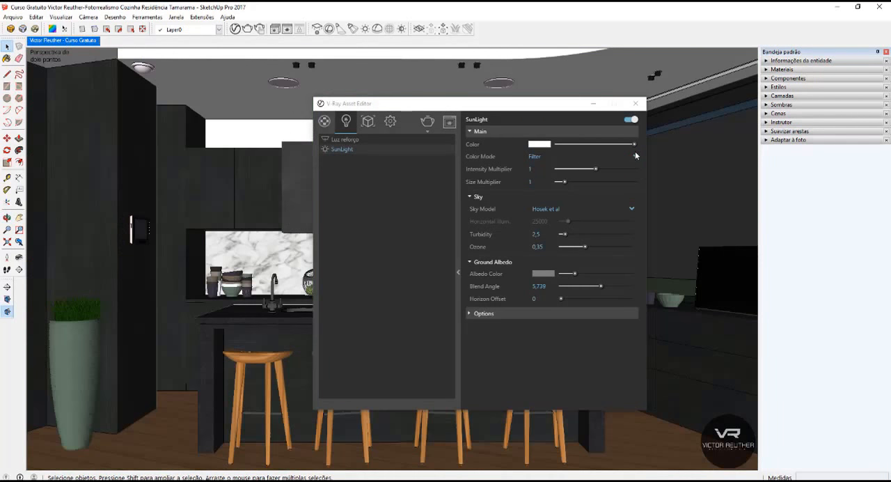
Turn on the Simple portal light option for the Luz reforço light.
drag(512, 103, 439, 90)
click(277, 128)
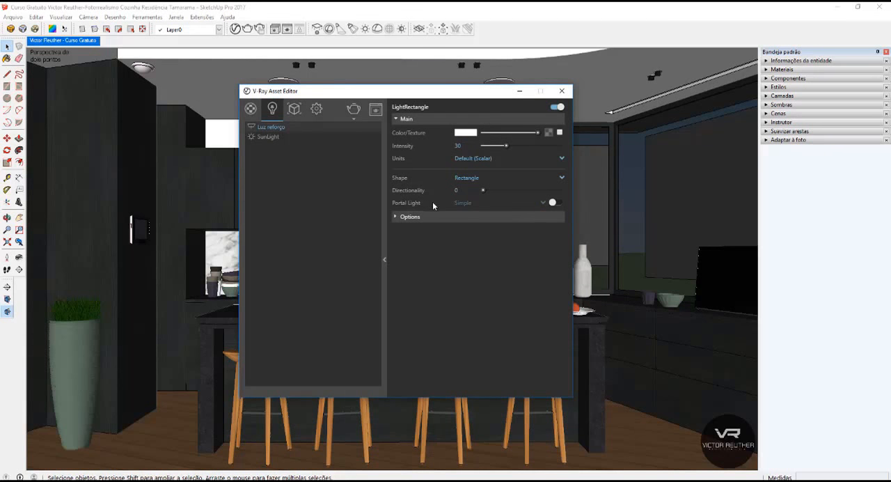
click(558, 203)
click(520, 91)
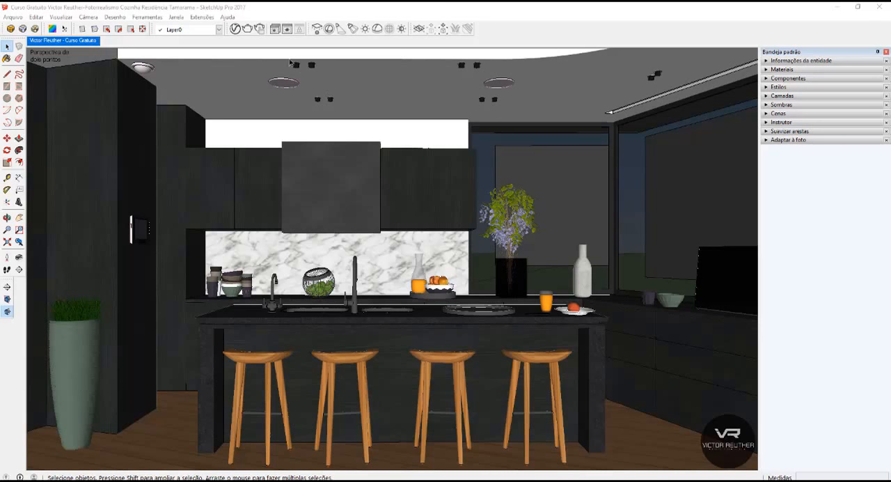
click(236, 29)
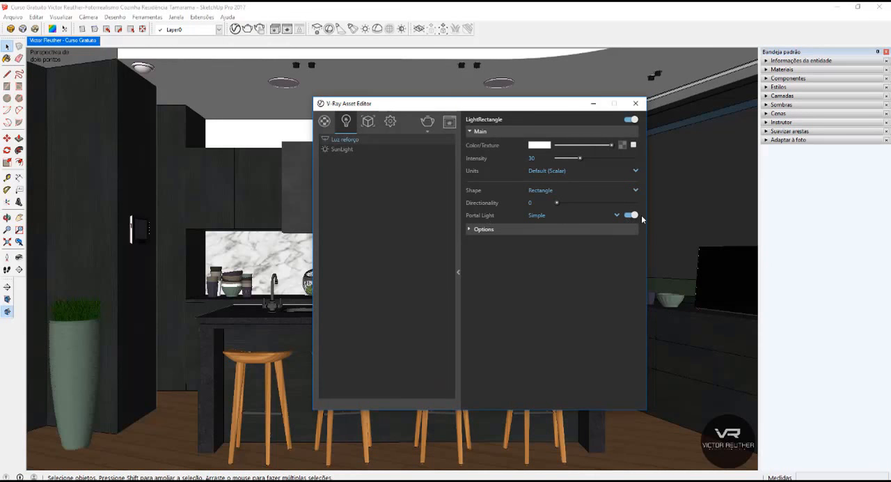
click(531, 158)
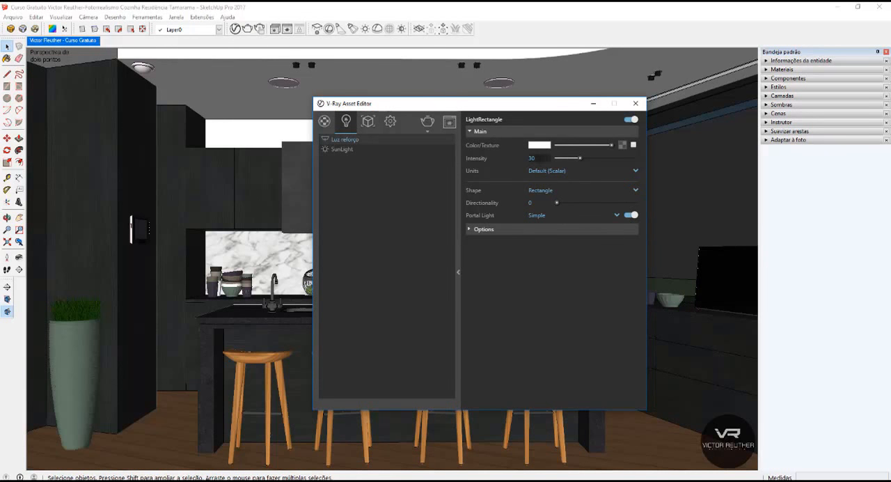
click(539, 158)
Show the V-Ray frame buffer and render the kitchen view with the portal lights.
click(450, 123)
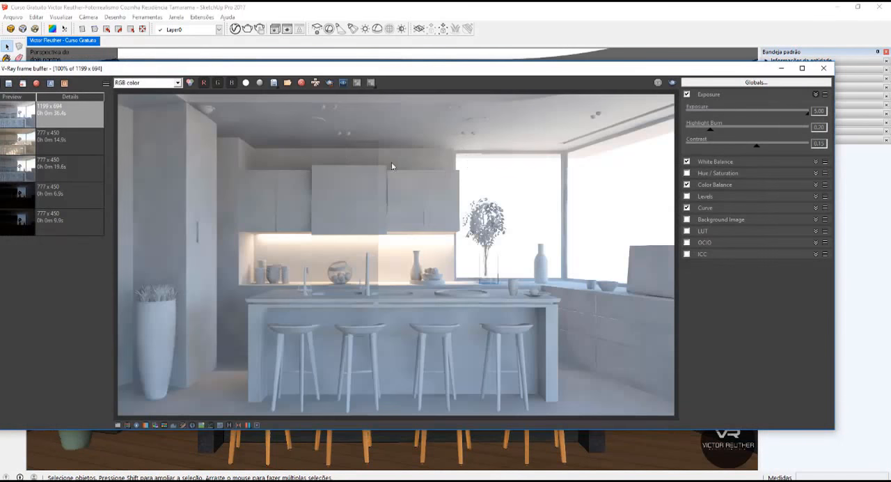
drag(352, 68, 371, 70)
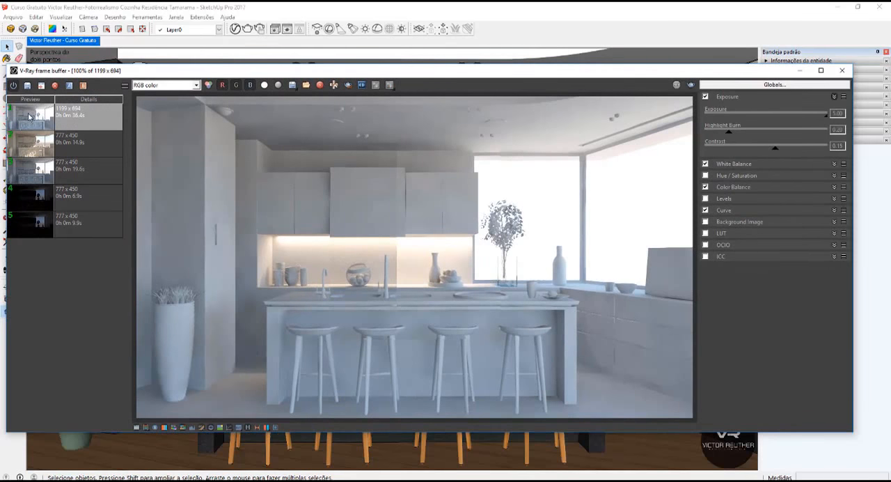
click(692, 85)
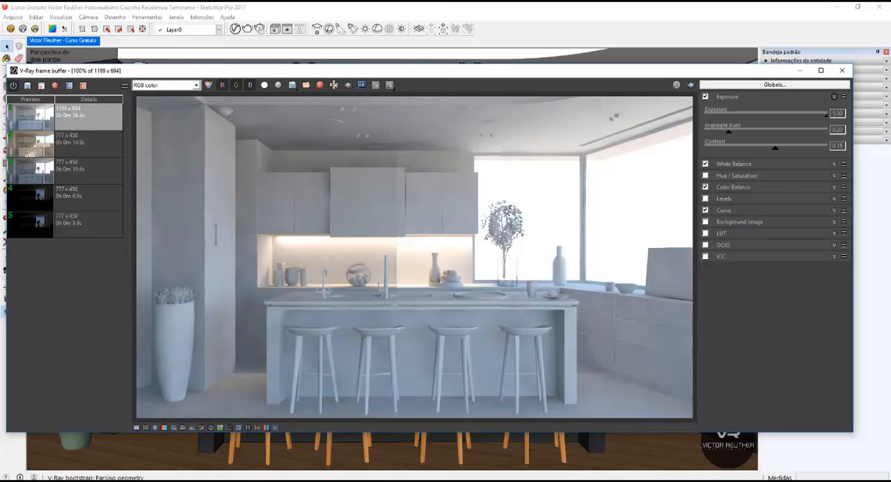
Save the new render to the frame buffer history and set it as image A against the previous 1199 x 694 render as B.
click(31, 89)
click(58, 115)
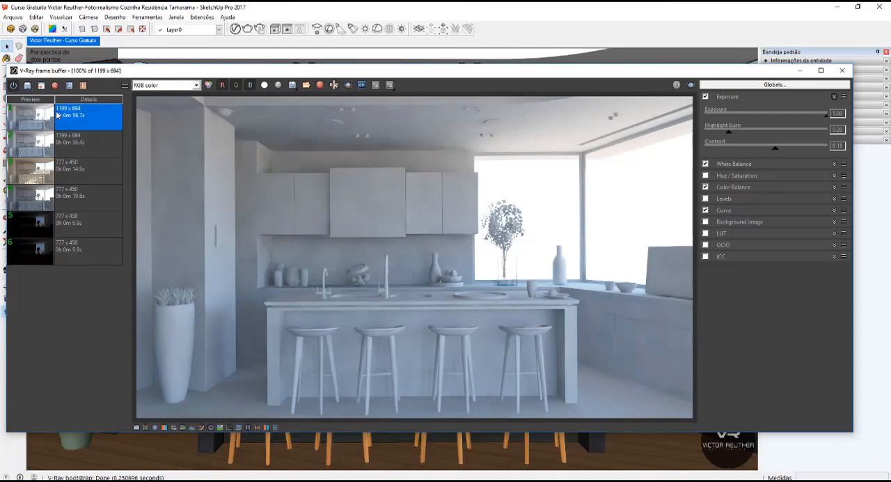
click(69, 86)
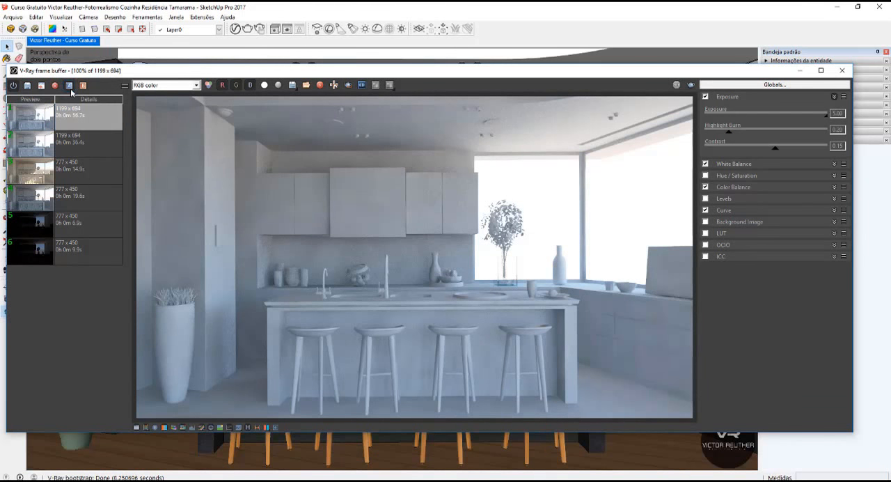
click(78, 143)
click(83, 85)
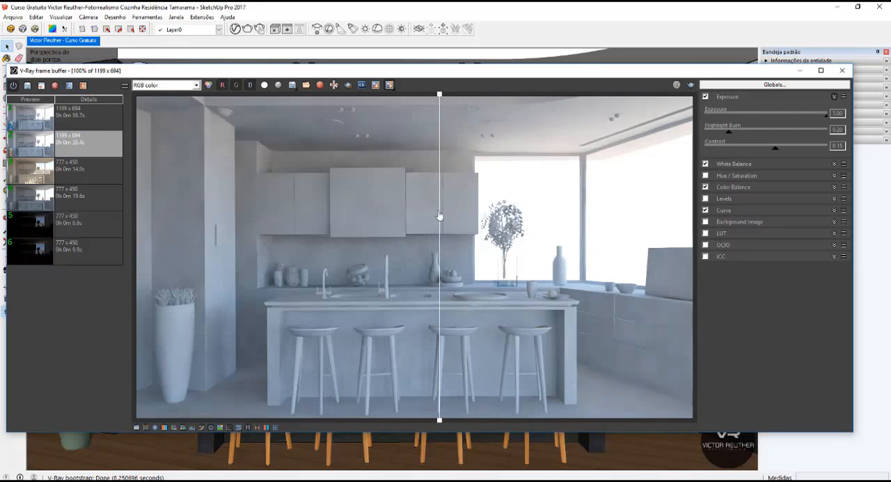
Compare the two renders close up around the stools and island front, sweeping the A/B divider across the image.
drag(446, 220, 95, 326)
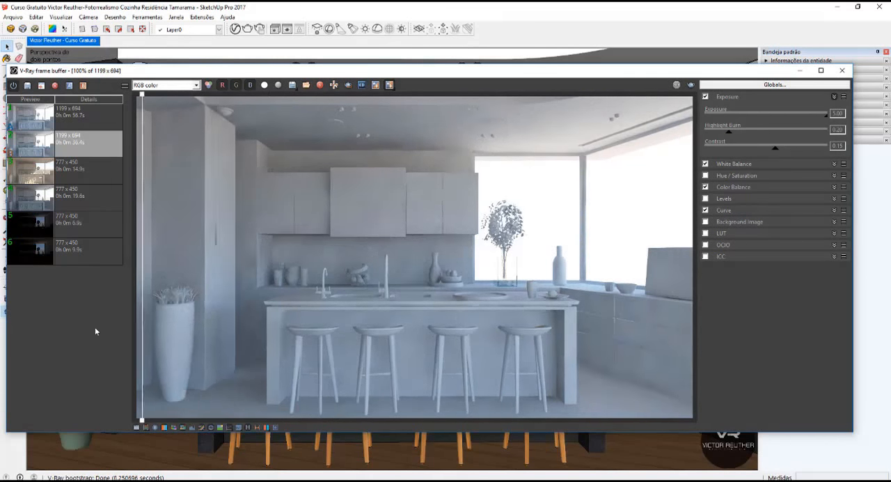
scroll(394, 333, up, 1)
scroll(440, 351, up, 1)
middle_drag(453, 351, 119, 229)
middle_drag(486, 219, 373, 262)
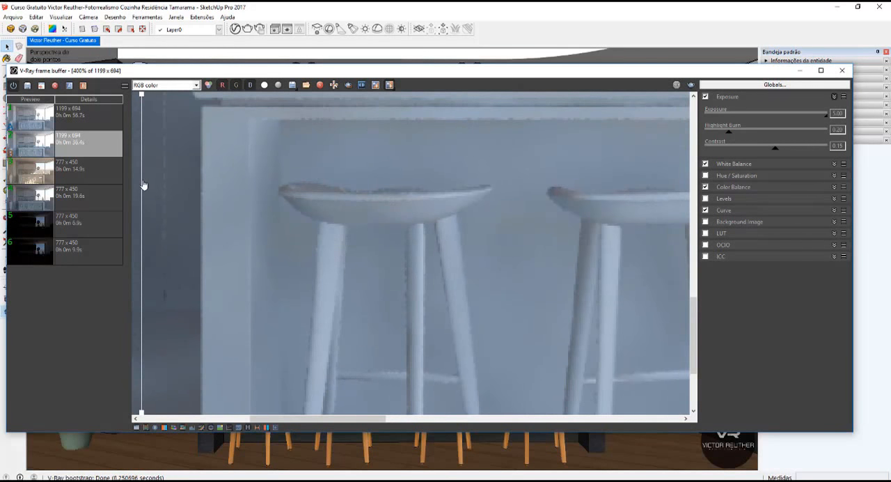
drag(144, 185, 646, 230)
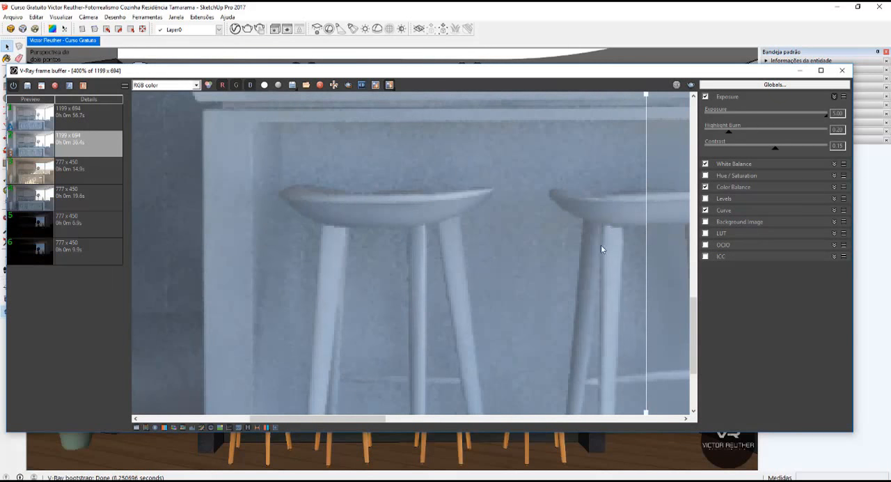
middle_drag(601, 244, 293, 179)
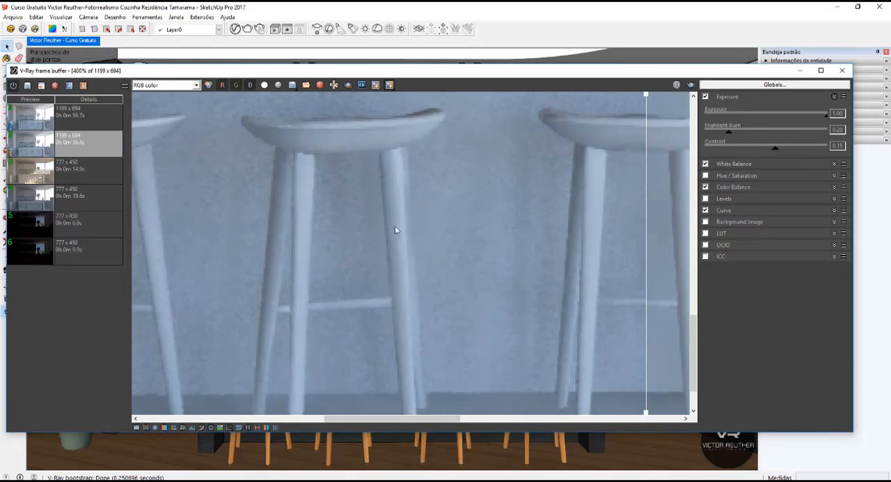
scroll(418, 229, down, 2)
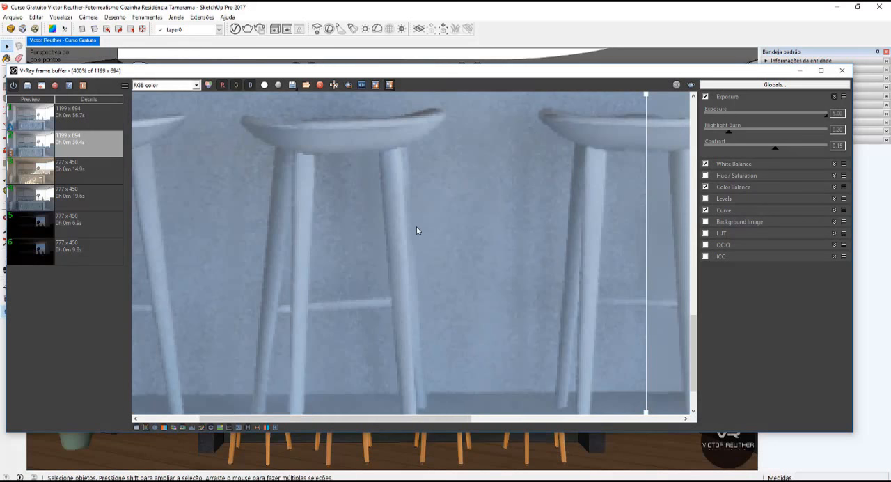
middle_drag(553, 402, 517, 223)
scroll(517, 224, up, 2)
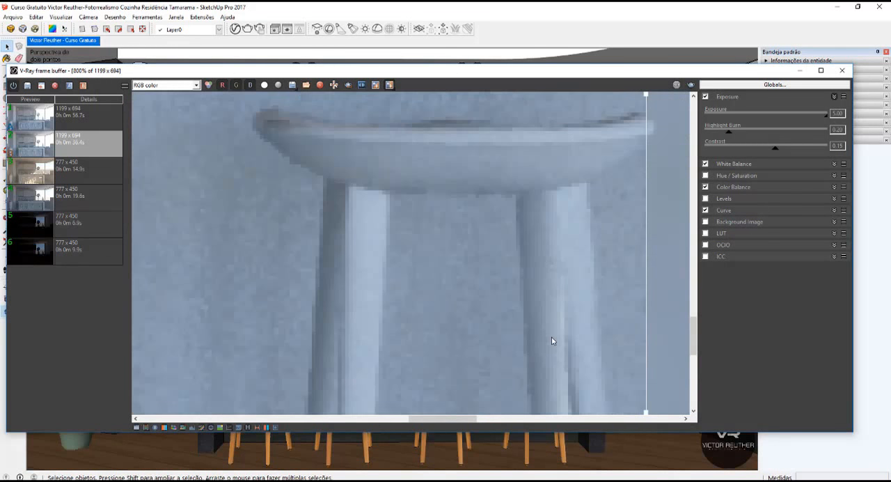
middle_drag(551, 337, 405, 244)
scroll(405, 245, down, 1)
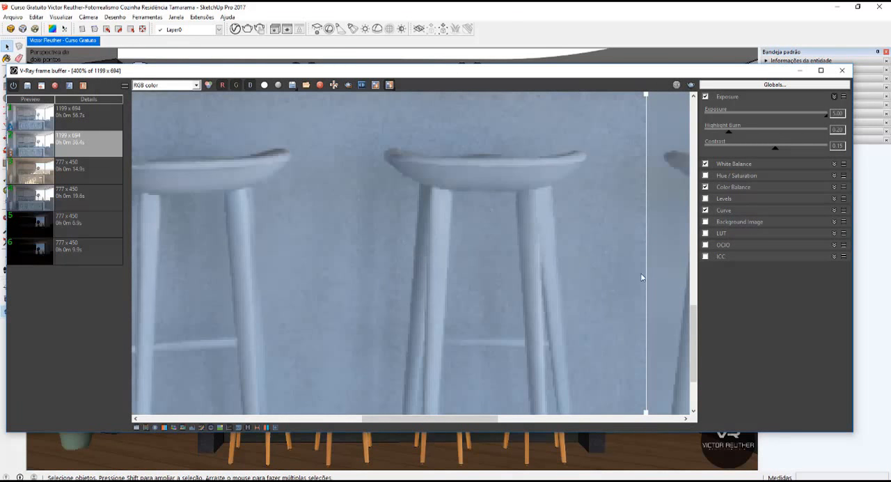
drag(642, 277, 252, 277)
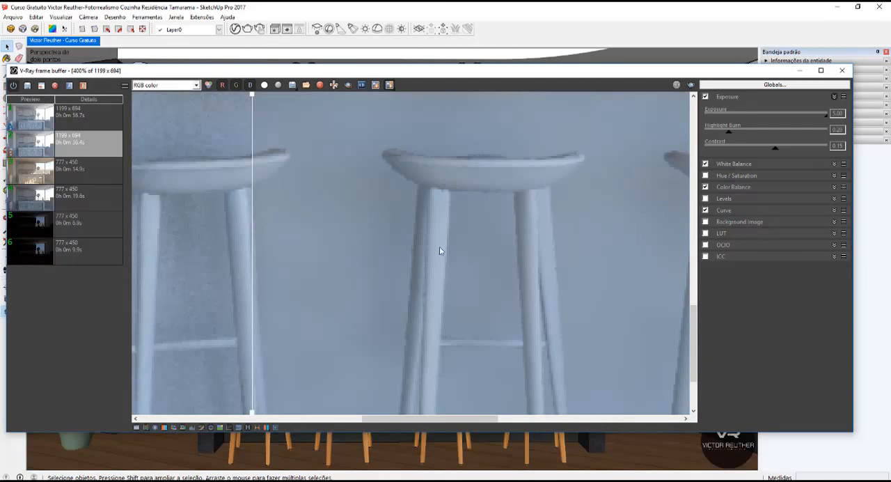
drag(255, 229, 685, 260)
Compare the two renders over the upper cabinets and the full kitchen view with the A/B divider.
scroll(367, 202, down, 1)
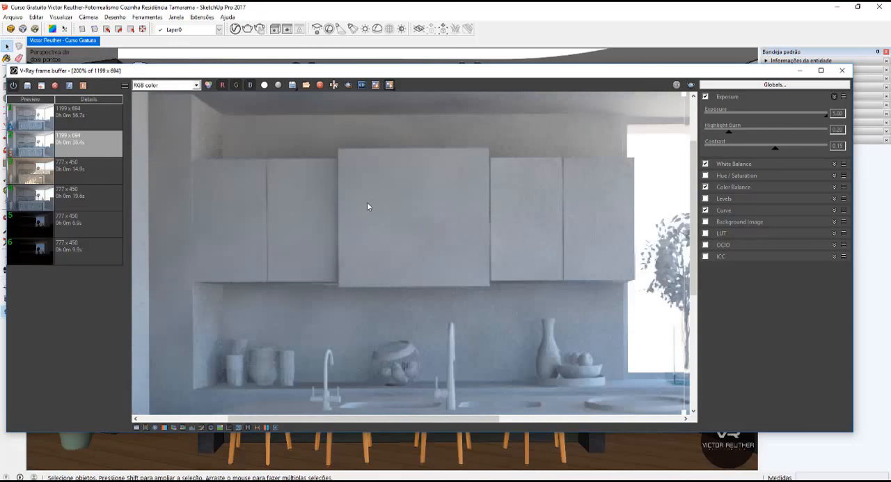
scroll(317, 228, down, 1)
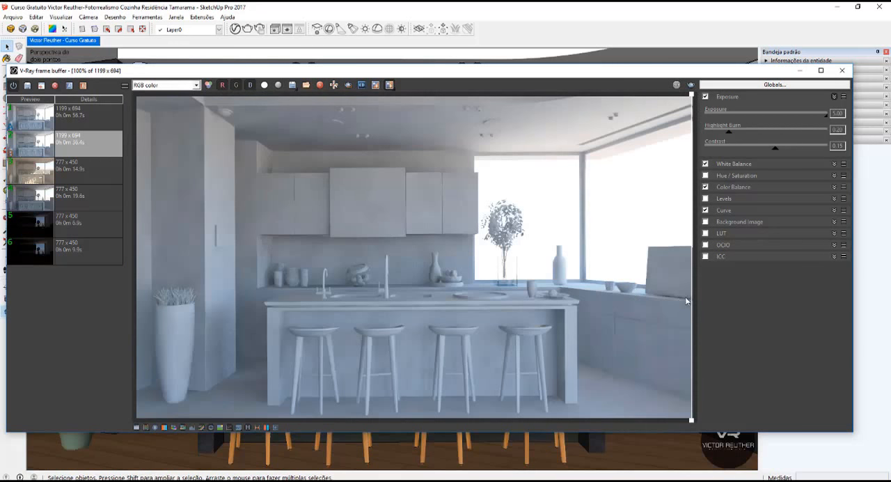
drag(689, 299, 300, 299)
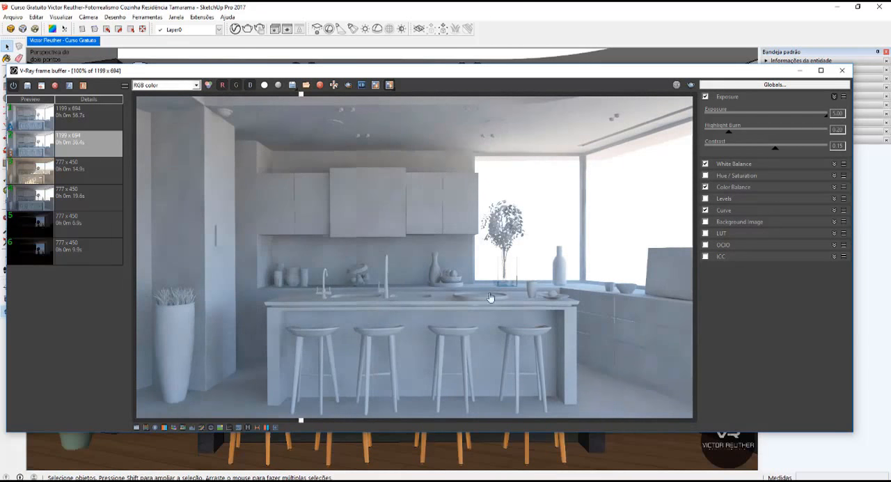
drag(490, 297, 119, 203)
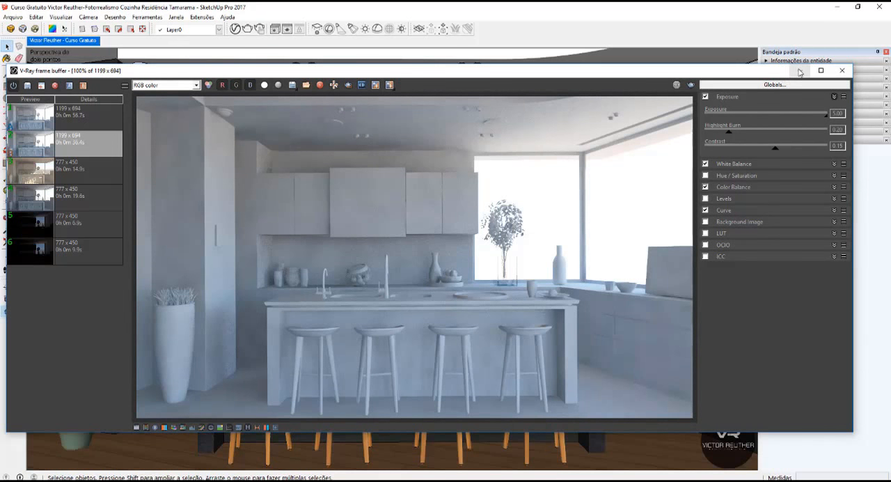
Define a render region from the ceiling to the stools over the range hood and island, and minimise the frame buffer.
click(348, 85)
mouse_move(293, 96)
mouse_down()
mouse_move(420, 340)
mouse_move(450, 363)
mouse_up()
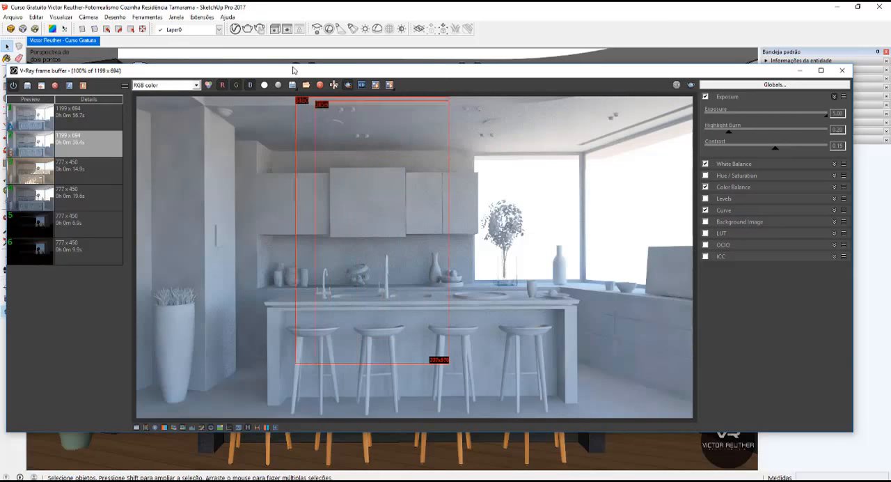
click(800, 72)
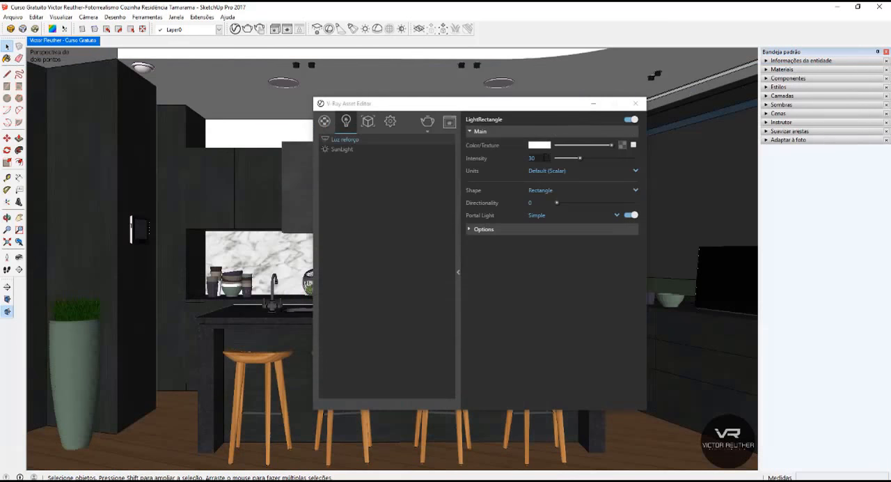
Set the Luz reforço light's intensity to 100.
click(516, 160)
text(1)
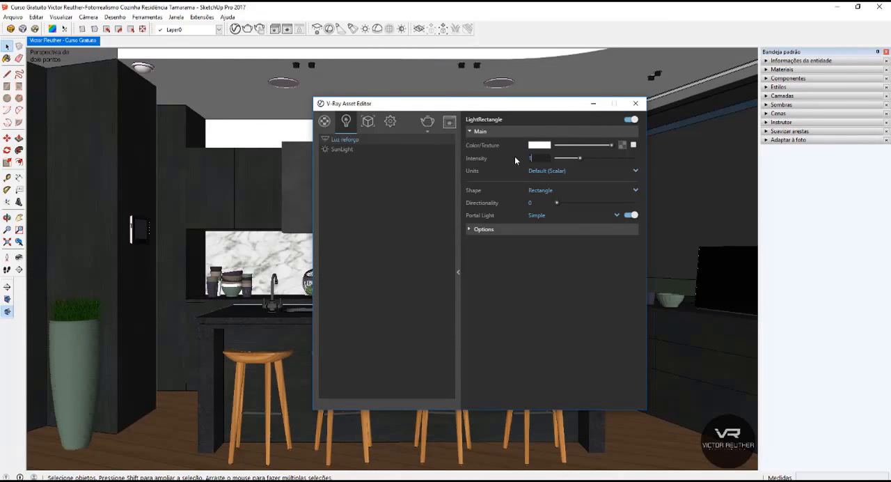
text(00)
key(Return)
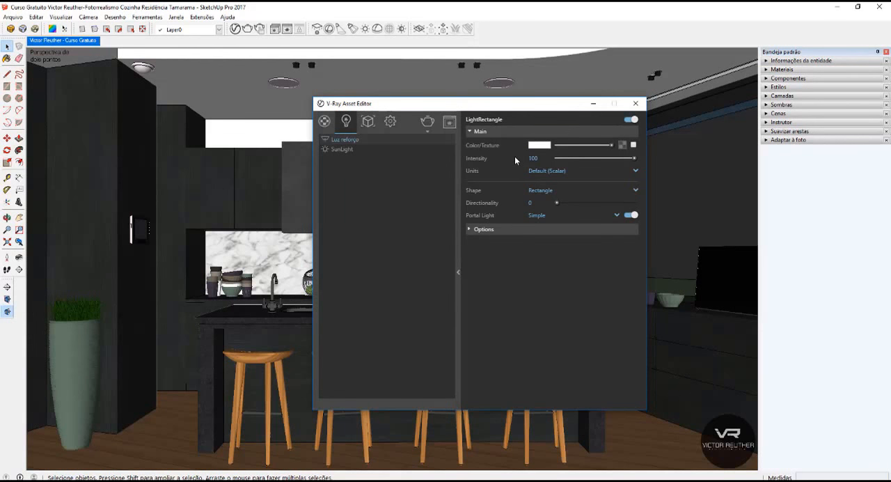
Render the defined region in the frame buffer and inspect the upper cabinets, ceiling and island up close.
click(449, 123)
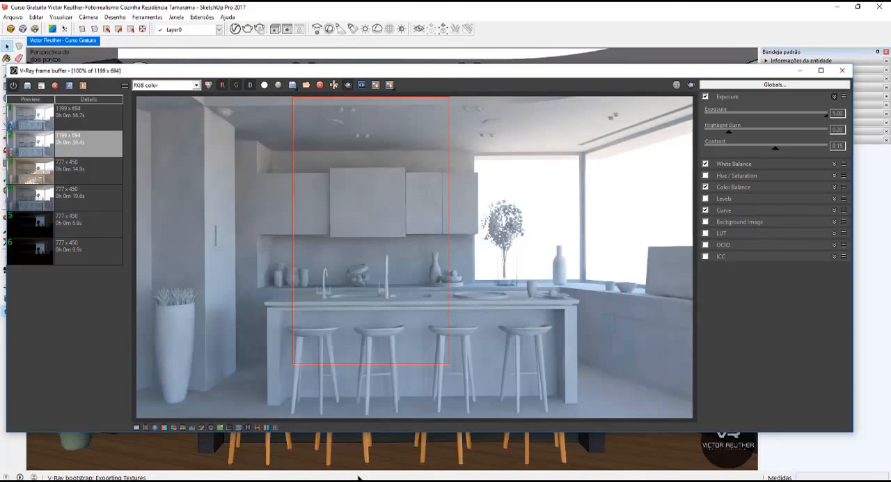
scroll(282, 199, up, 1)
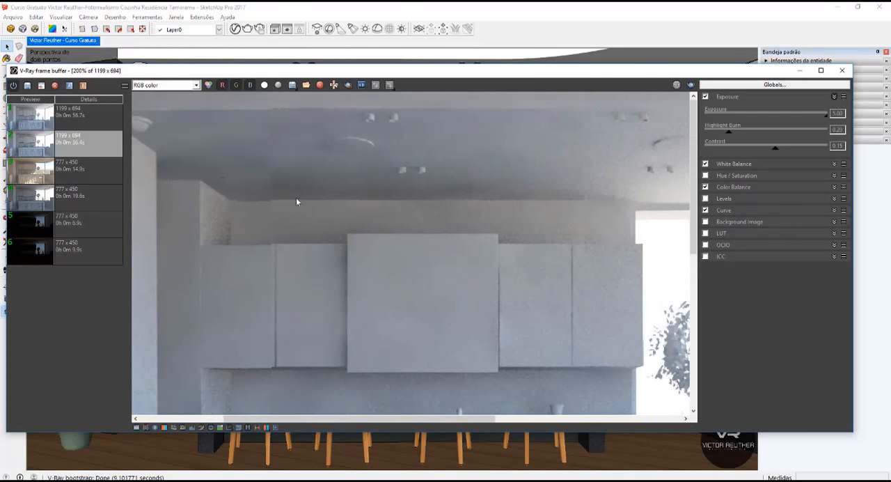
scroll(312, 148, down, 1)
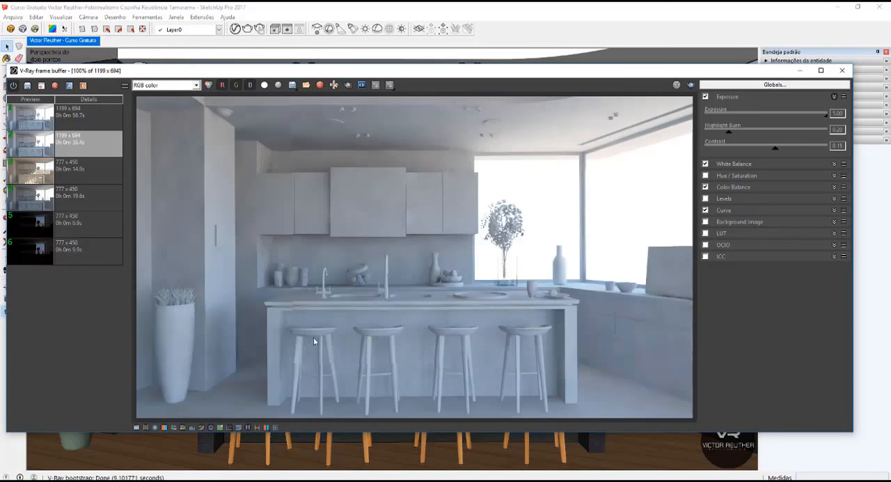
scroll(373, 338, up, 1)
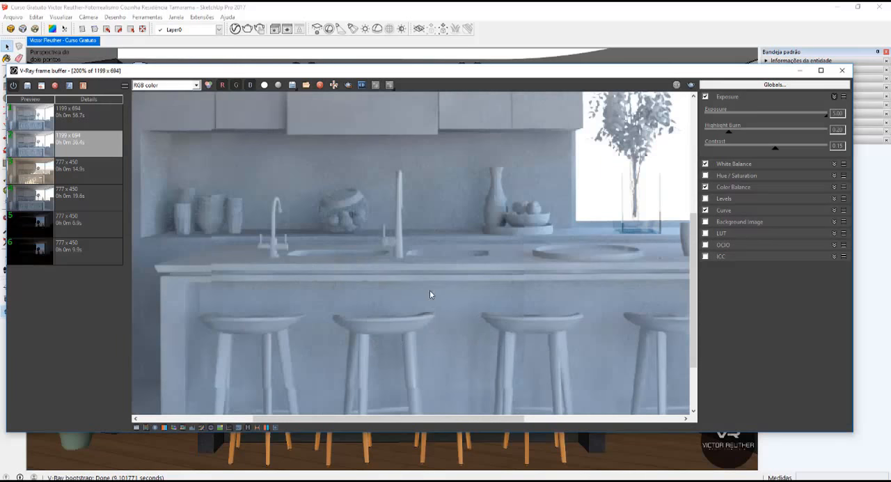
scroll(415, 278, down, 1)
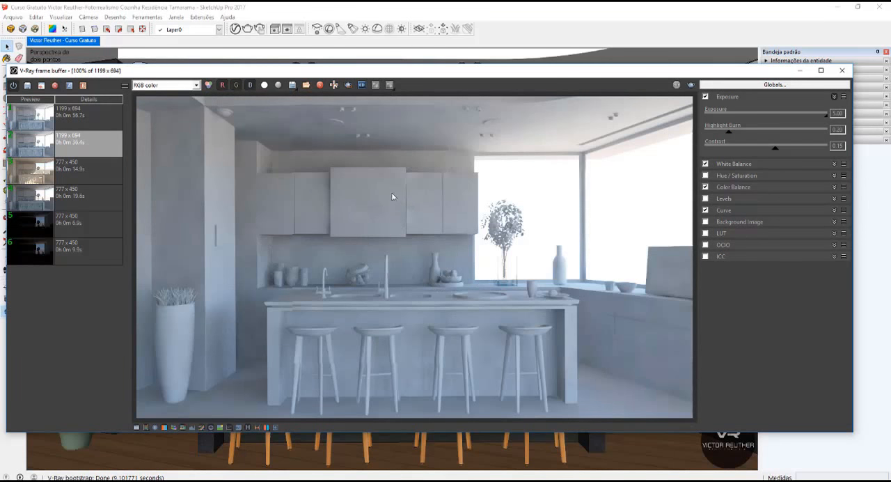
Define a render region over the tall cabinet and first stool, and set the Luz reforço light's Affect Diffuse to 2.
click(348, 84)
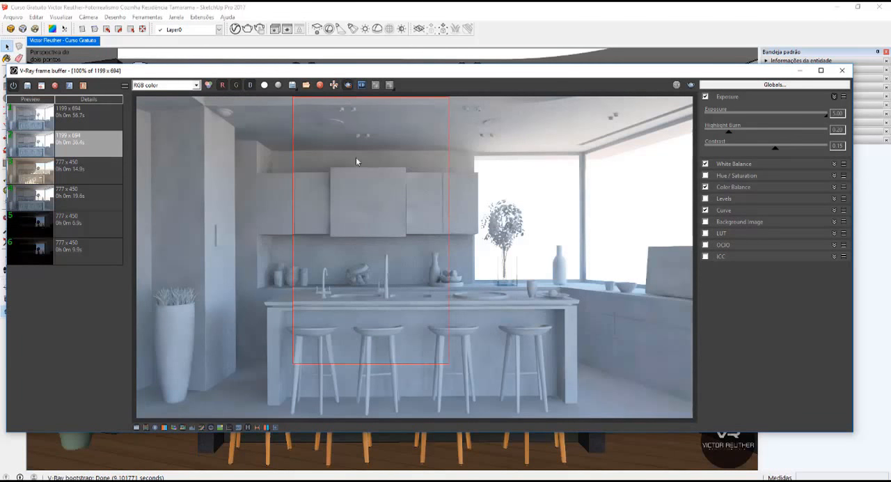
drag(207, 98, 336, 382)
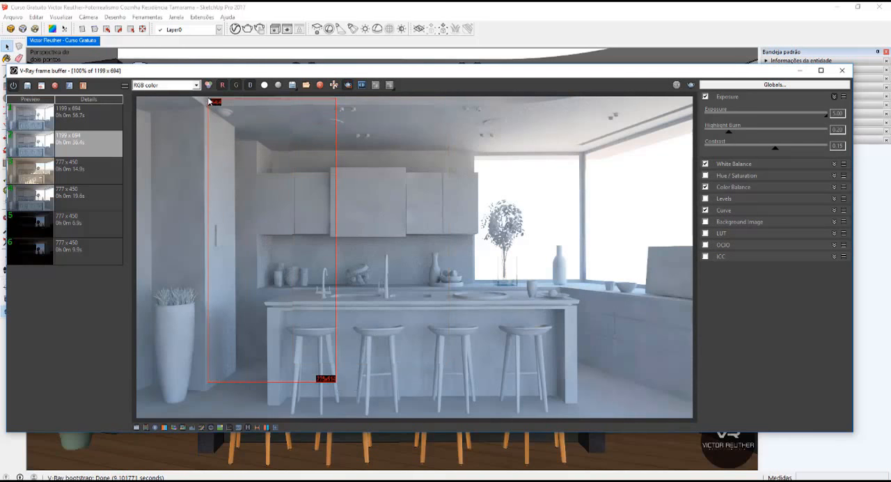
click(237, 28)
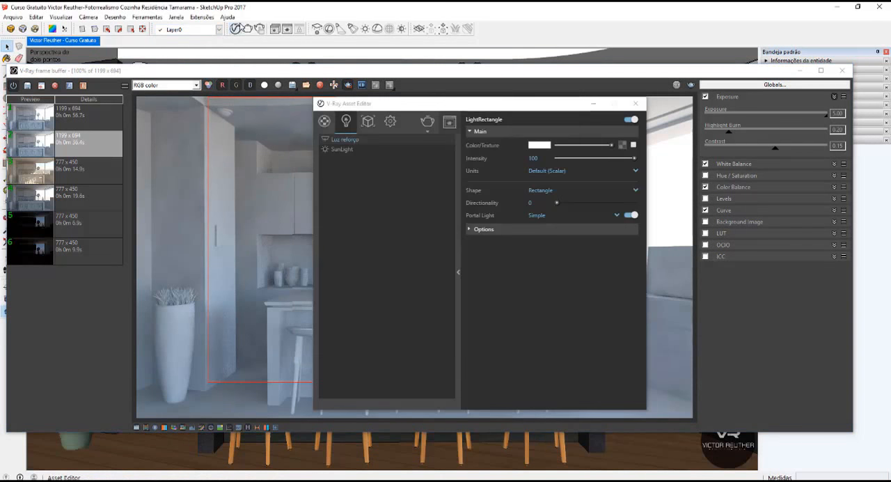
click(484, 229)
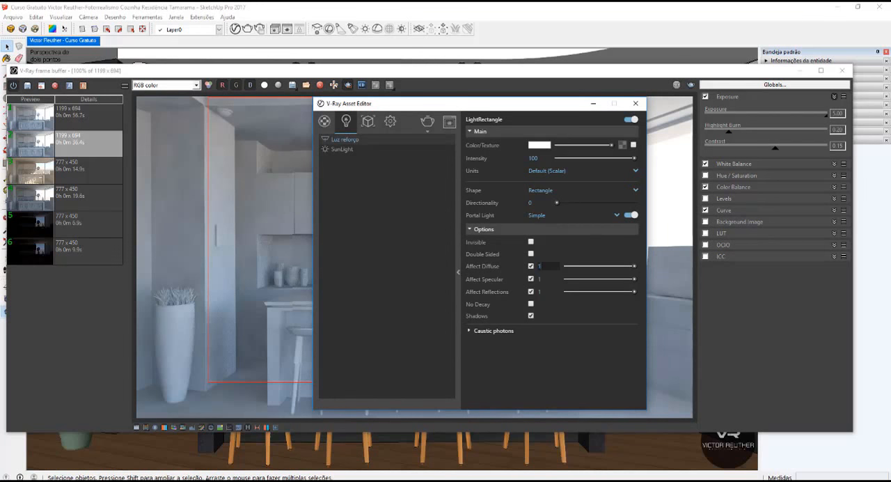
text(2)
key(Return)
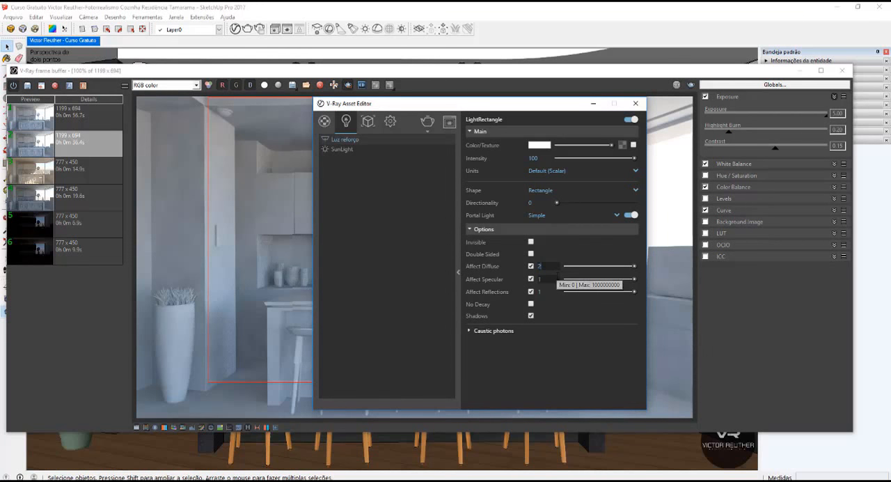
click(251, 225)
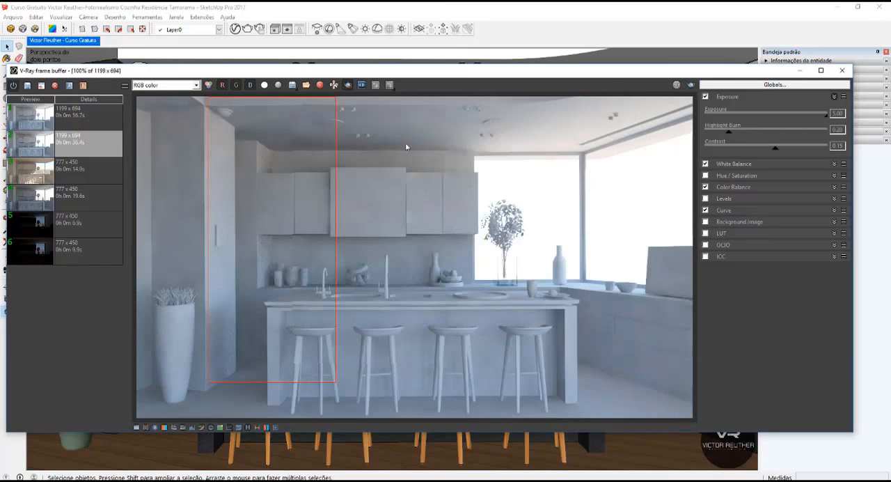
Render the region and examine the tall cabinet, upper cabinets and backsplash niche close up for noise.
click(690, 85)
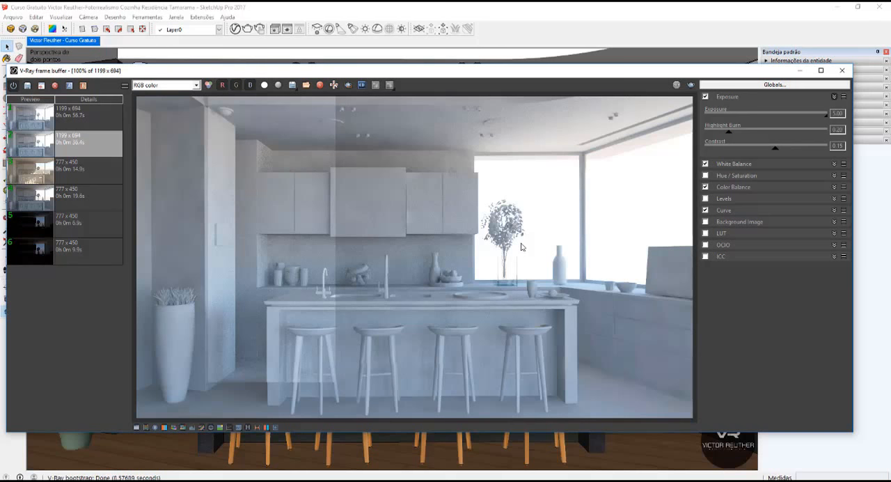
scroll(209, 112, up, 2)
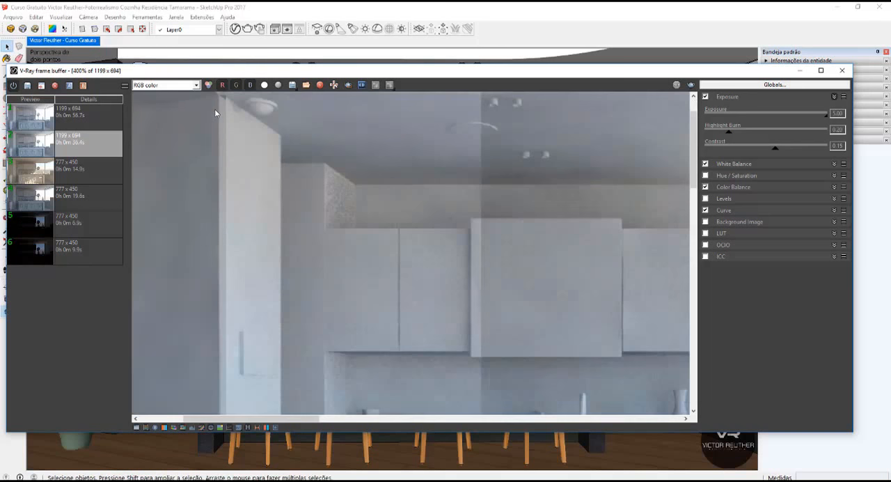
middle_drag(584, 353, 471, 114)
middle_drag(517, 327, 443, 89)
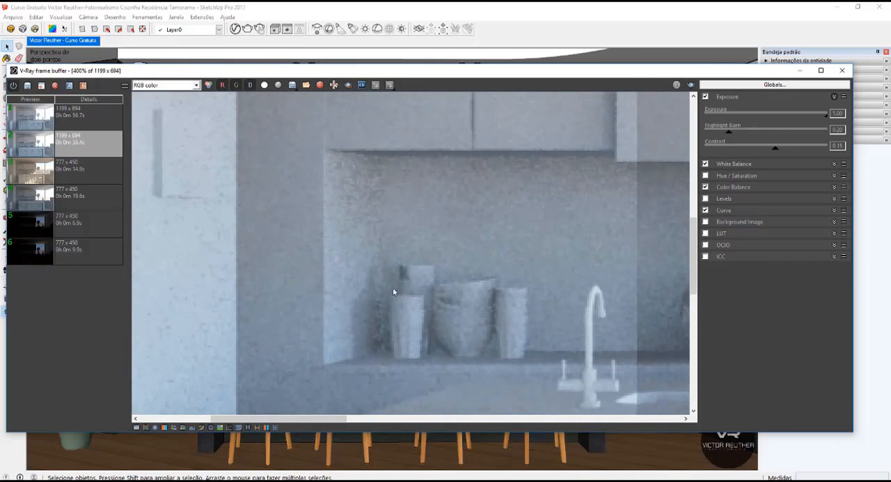
scroll(392, 202, down, 2)
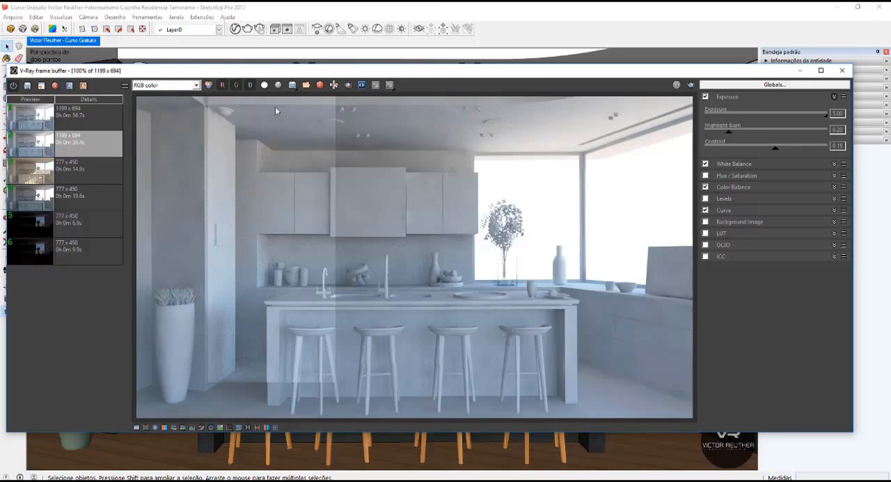
Redefine the render region tightly around the range hood and minimise the frame buffer.
click(348, 85)
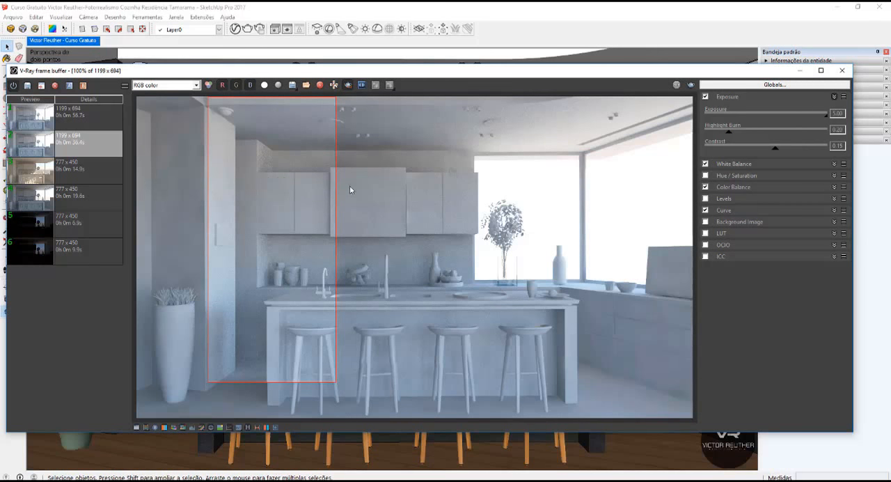
scroll(382, 208, up, 1)
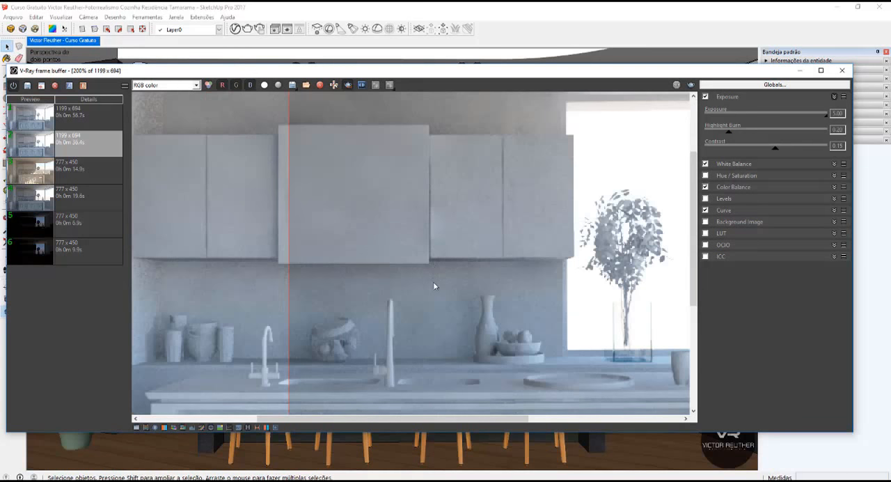
drag(433, 281, 251, 98)
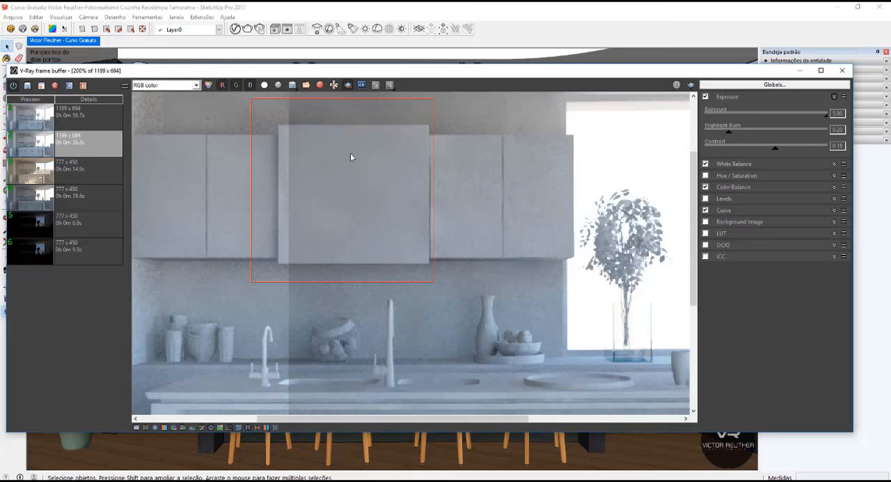
scroll(340, 178, down, 1)
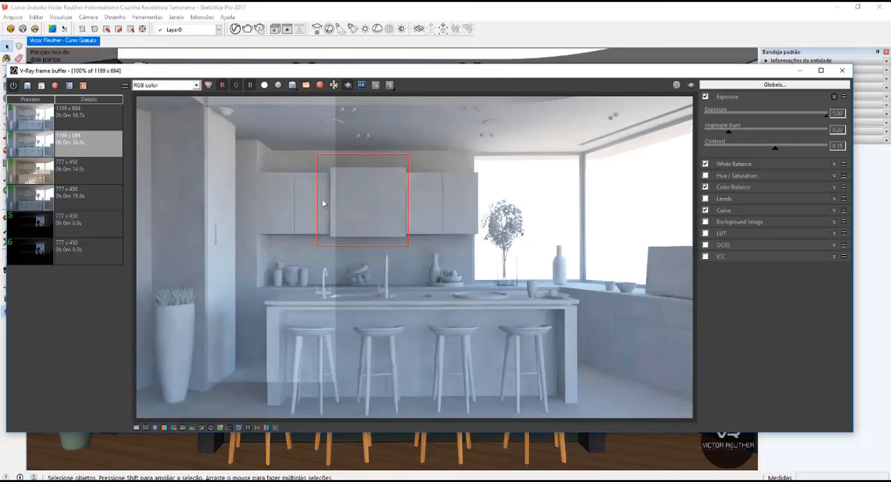
click(800, 73)
Set the Raytrace noise limit to 0,01 in the render settings.
click(392, 123)
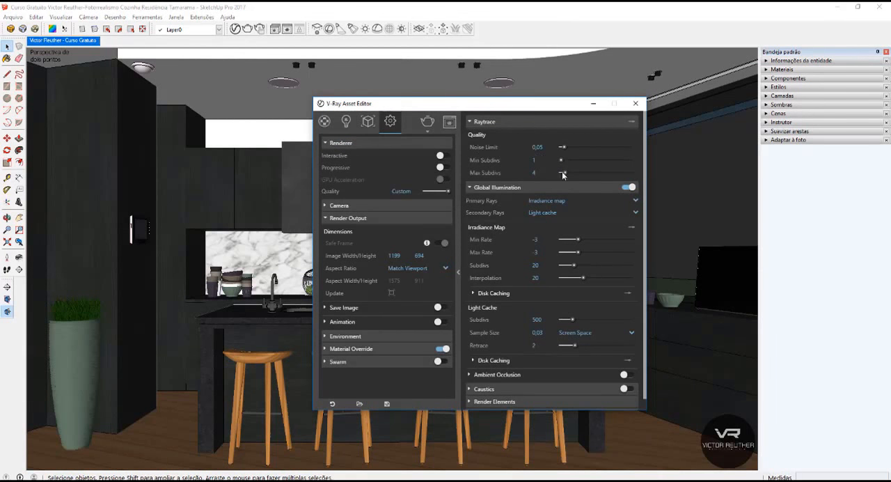
click(537, 147)
key(BackSpace)
Render the range hood region and examine its surface close up against the surrounding cabinets.
click(428, 121)
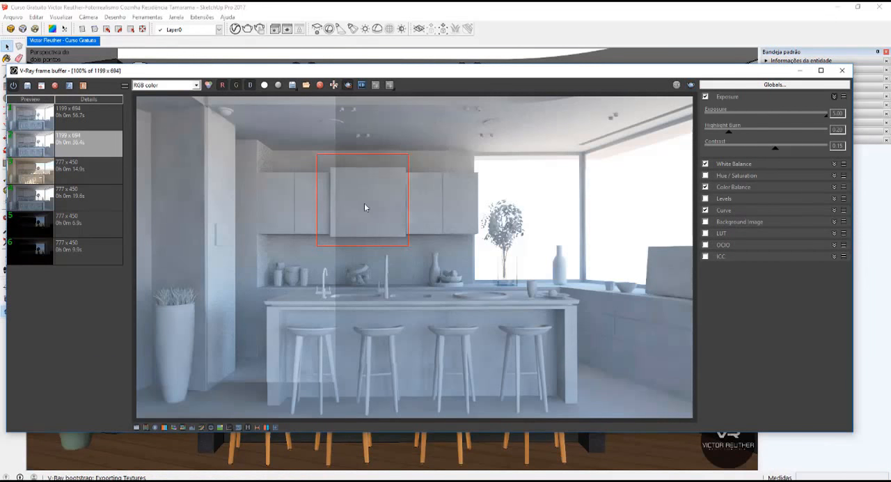
scroll(364, 203, up, 1)
scroll(382, 186, up, 1)
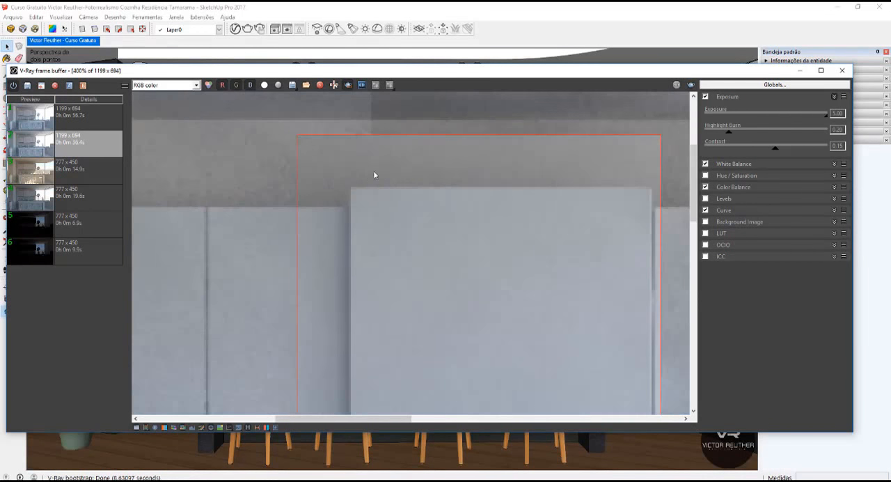
middle_drag(546, 257, 428, 179)
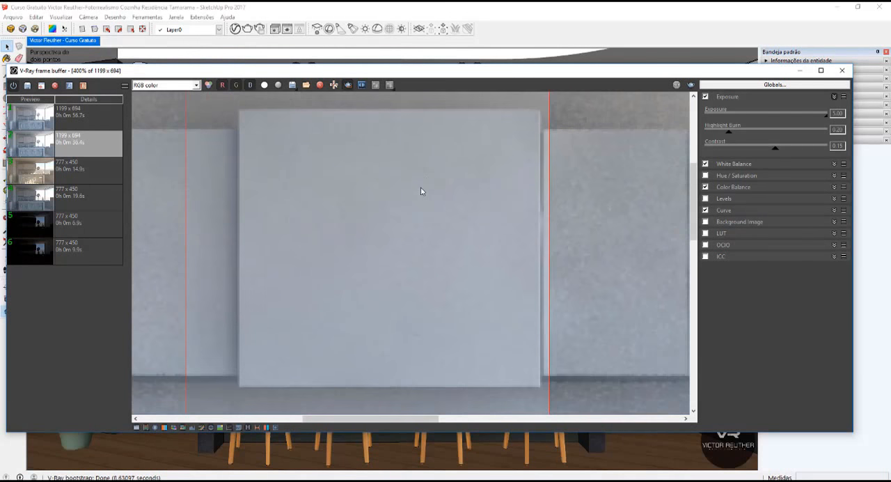
scroll(419, 202, down, 1)
scroll(418, 208, down, 1)
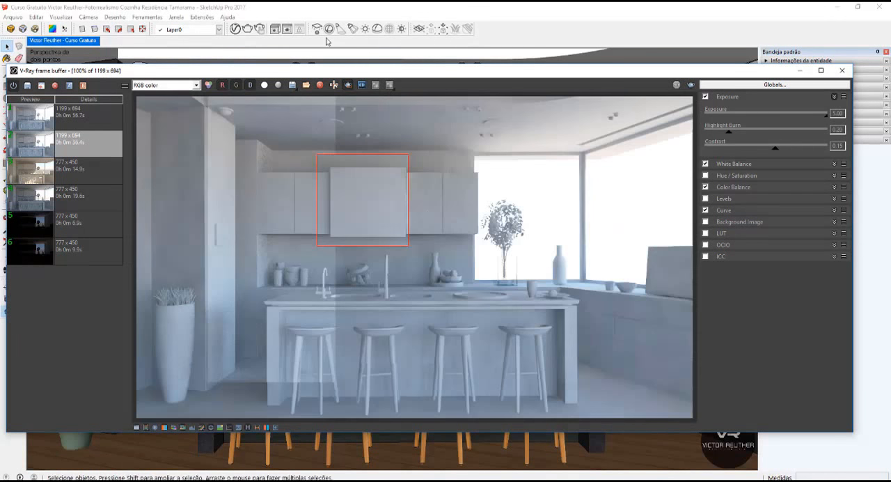
Collapse the expanded render settings sections and add a Denoiser render element.
click(236, 29)
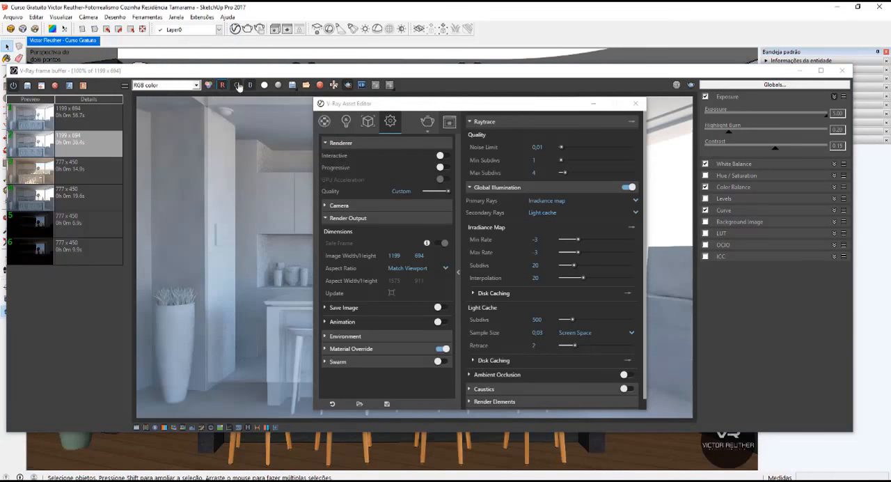
click(496, 123)
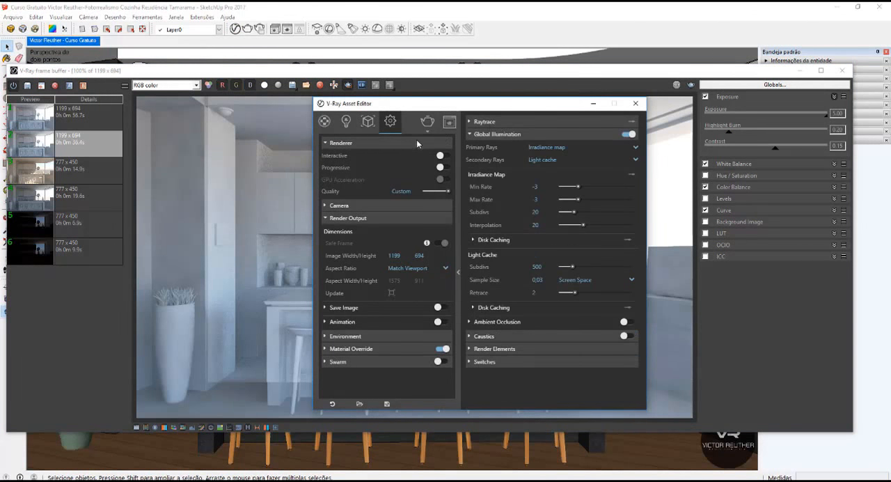
click(417, 142)
click(364, 168)
click(490, 134)
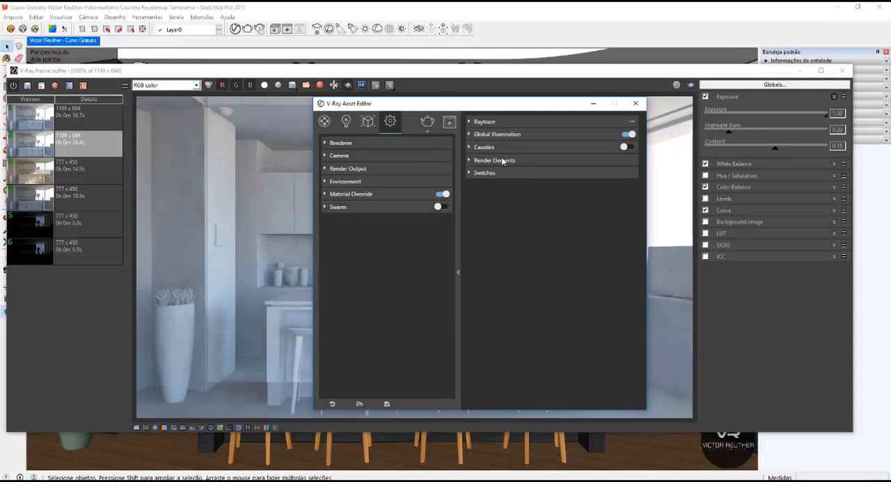
click(502, 161)
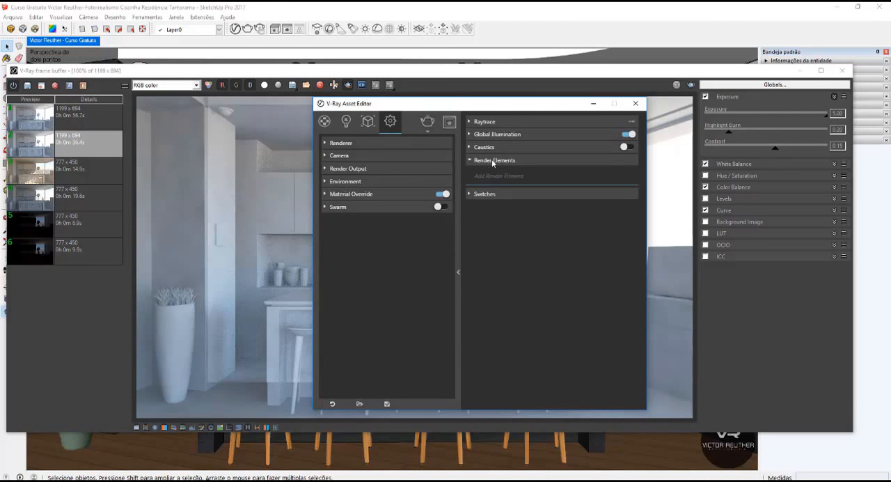
click(491, 159)
click(492, 161)
click(492, 175)
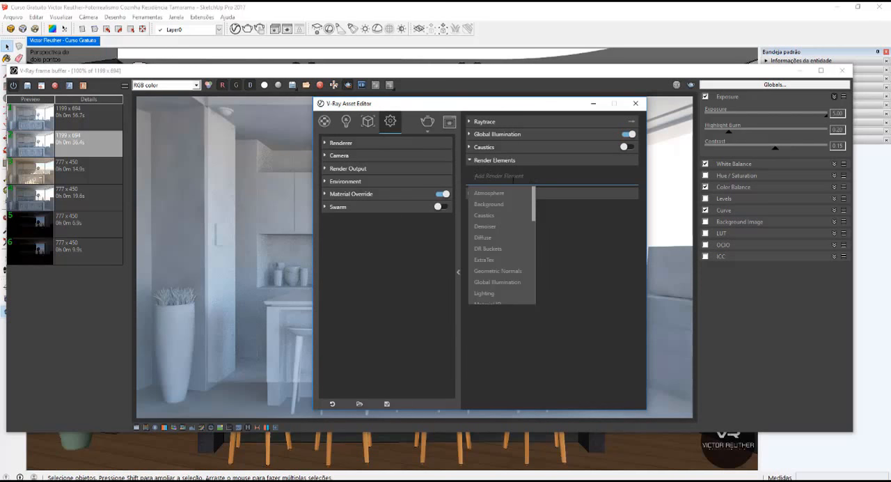
click(489, 226)
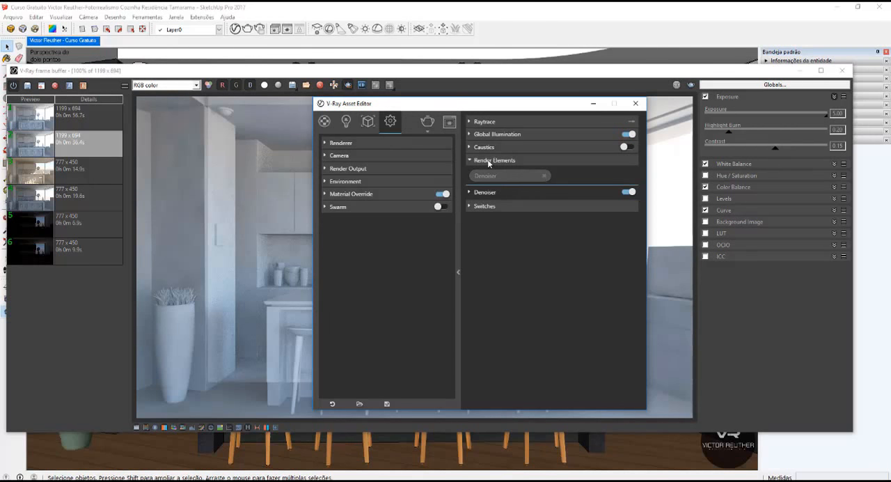
Review the Denoiser element's preset, strength and radius settings, and minimise the asset editor.
click(489, 162)
click(489, 162)
click(481, 191)
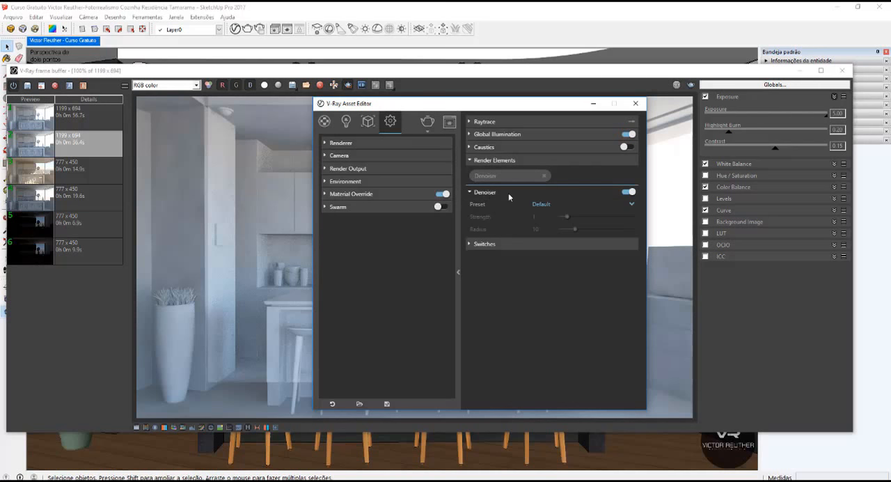
click(485, 191)
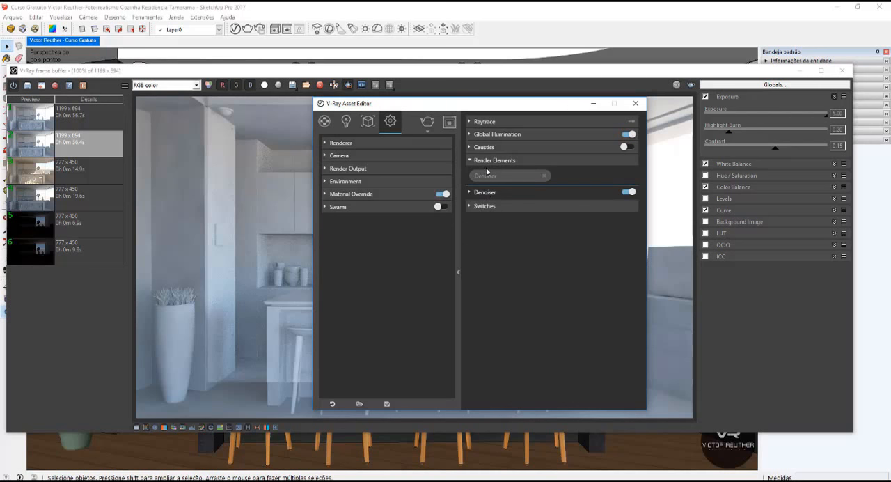
click(486, 162)
click(593, 103)
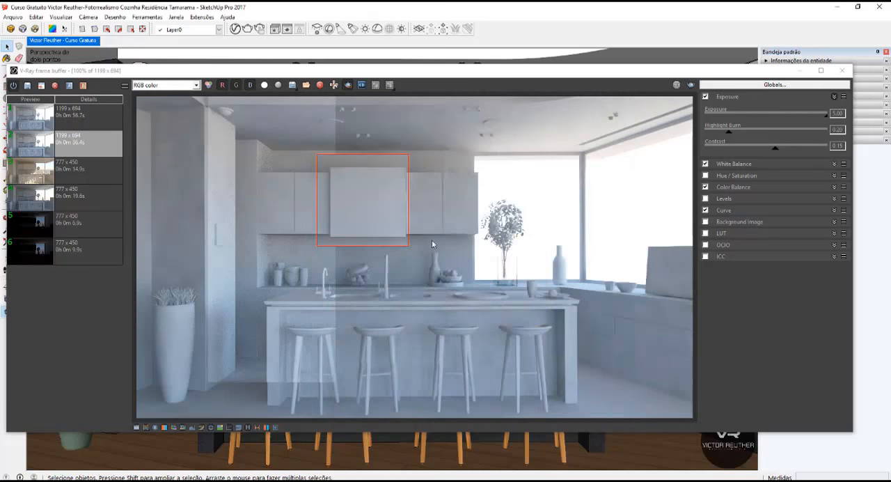
Define a render region from the ceiling to the counter over the upper cabinets beside the window, and render it.
drag(486, 279, 393, 107)
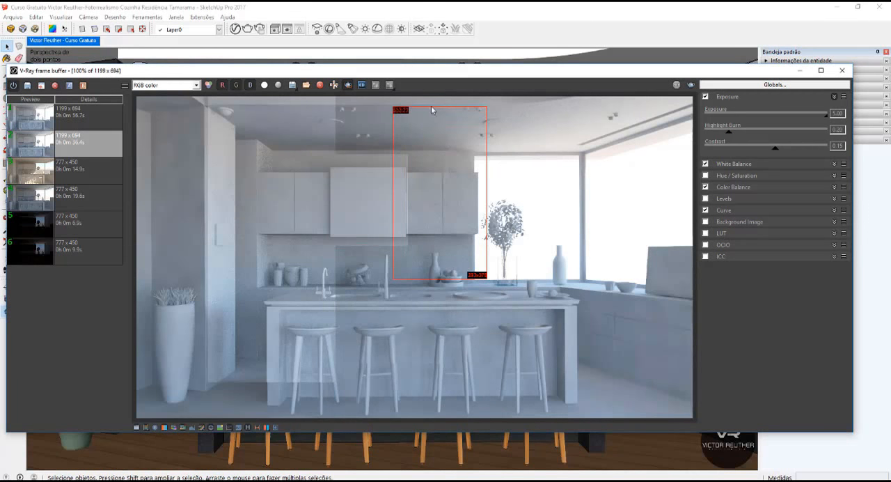
click(690, 85)
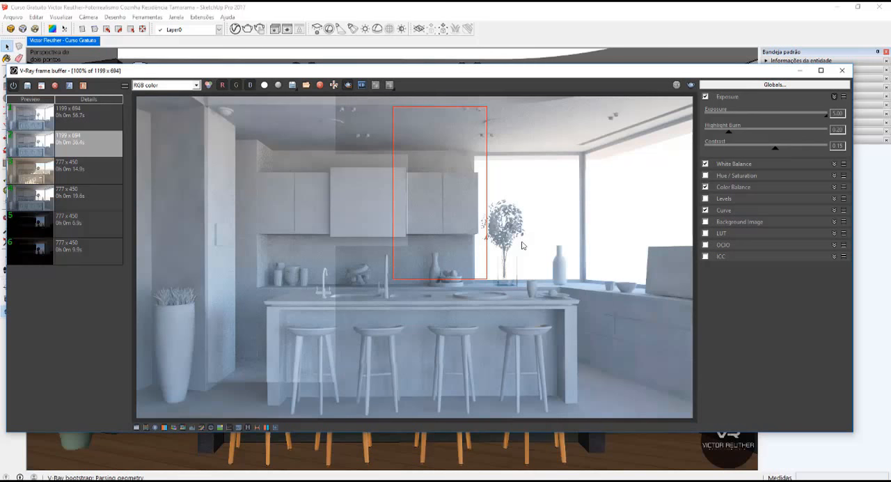
Examine the rendered region's ceiling and upper cabinets close up in the Denoiser channel, and return to the RGB color channel.
scroll(437, 190, up, 2)
middle_drag(453, 116, 439, 176)
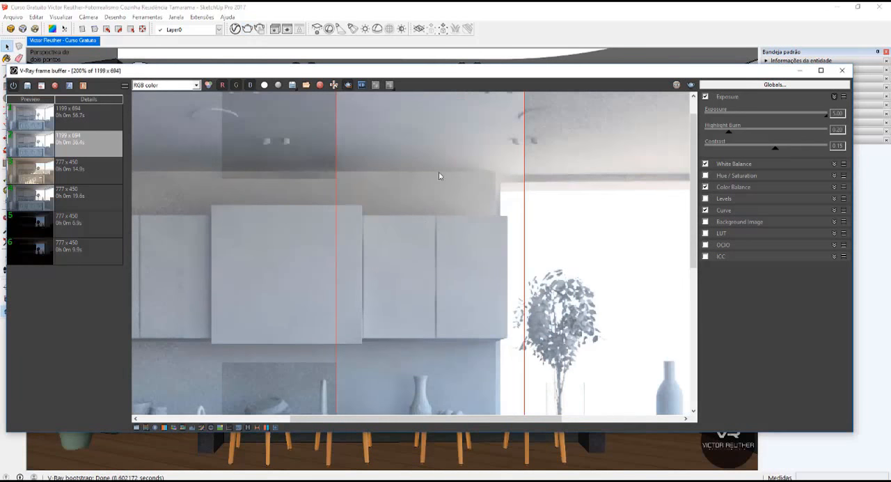
click(151, 87)
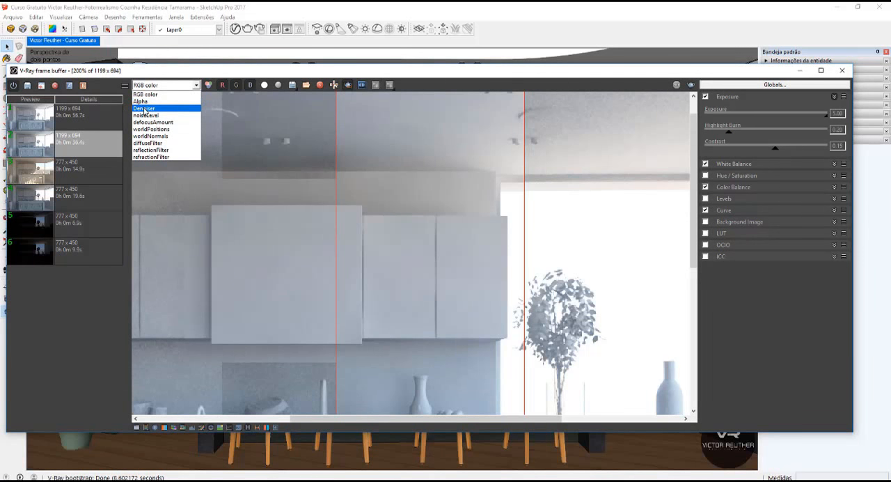
click(144, 109)
scroll(431, 229, down, 3)
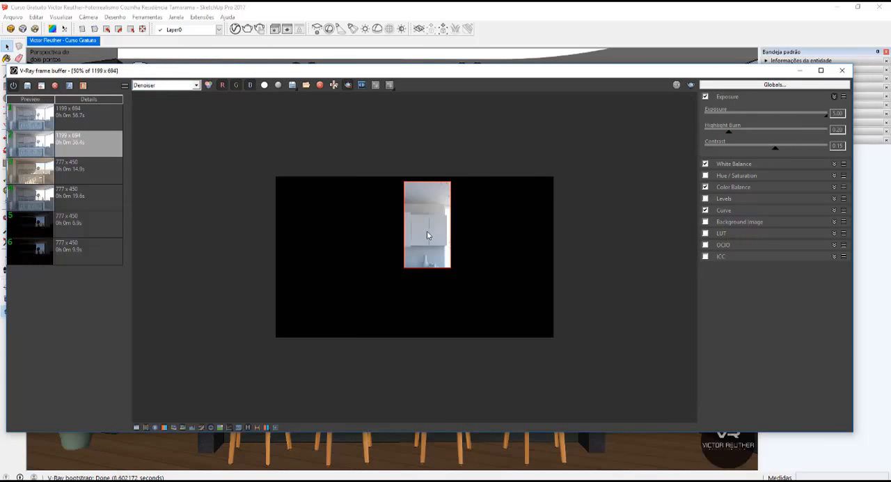
scroll(427, 230, up, 3)
scroll(450, 147, up, 2)
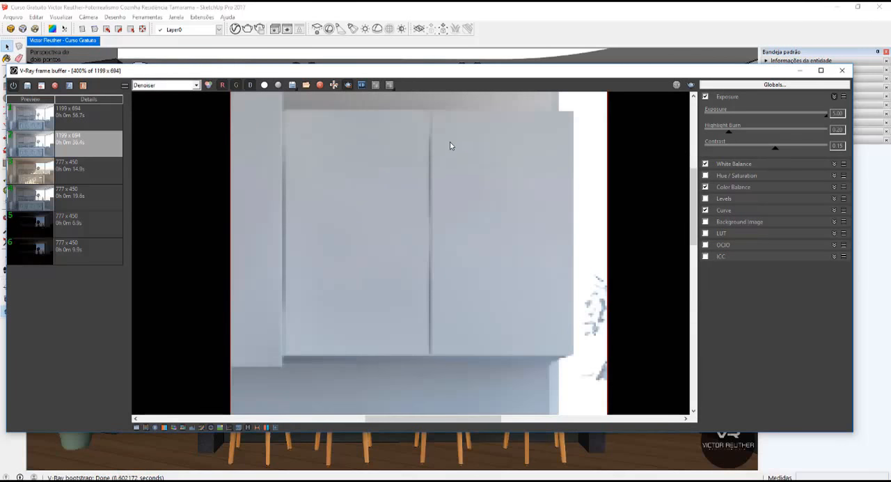
middle_drag(450, 142, 435, 261)
middle_drag(422, 215, 410, 283)
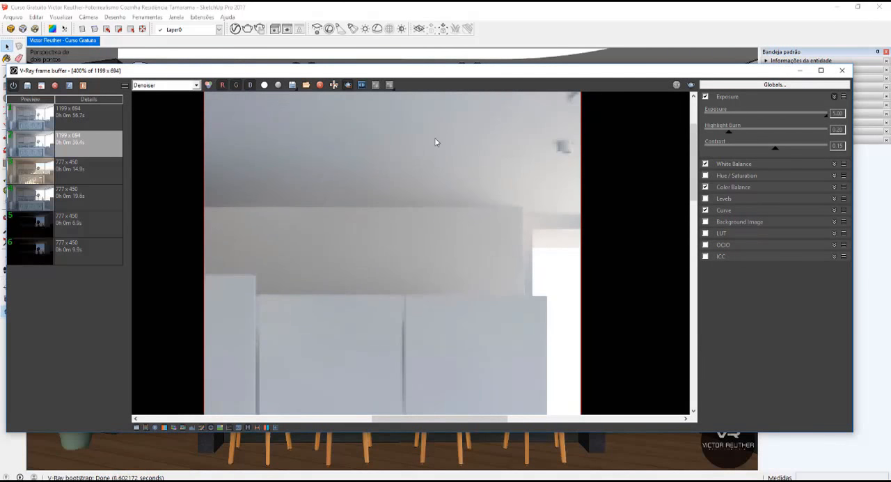
scroll(435, 142, down, 1)
scroll(440, 163, down, 1)
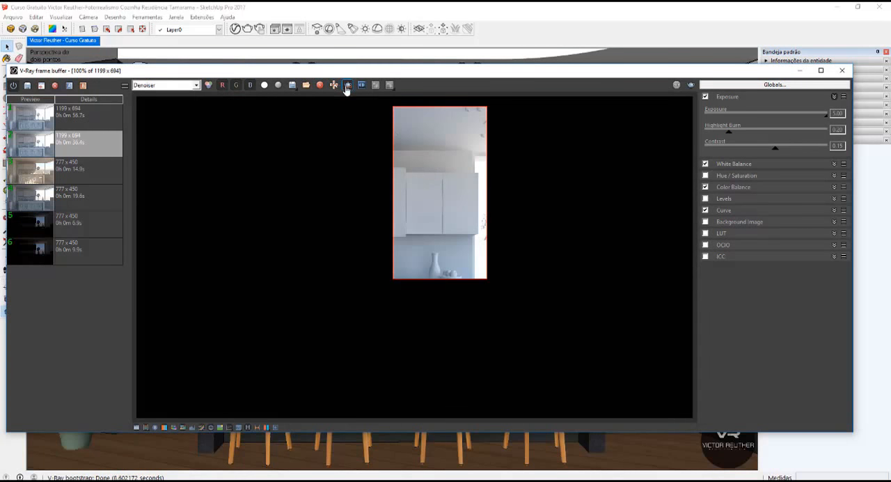
click(174, 85)
click(161, 96)
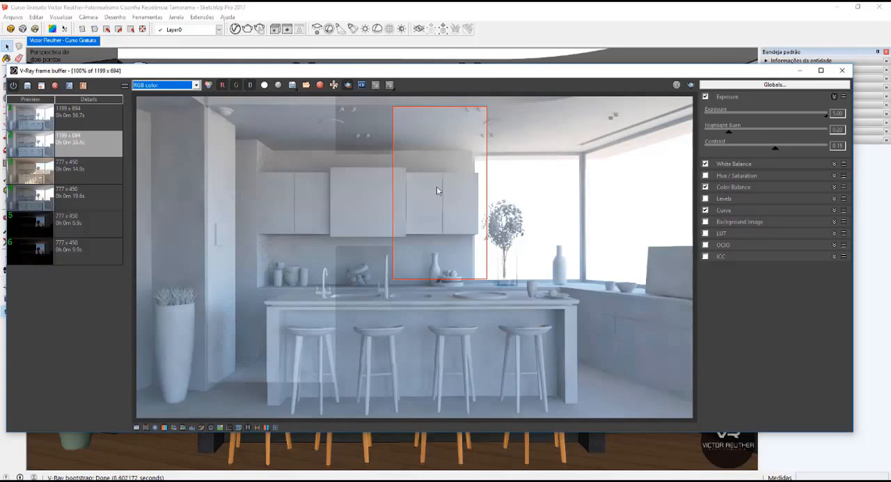
Review the Raytrace quality settings in the V-Ray Asset Editor and minimise the editor.
click(236, 29)
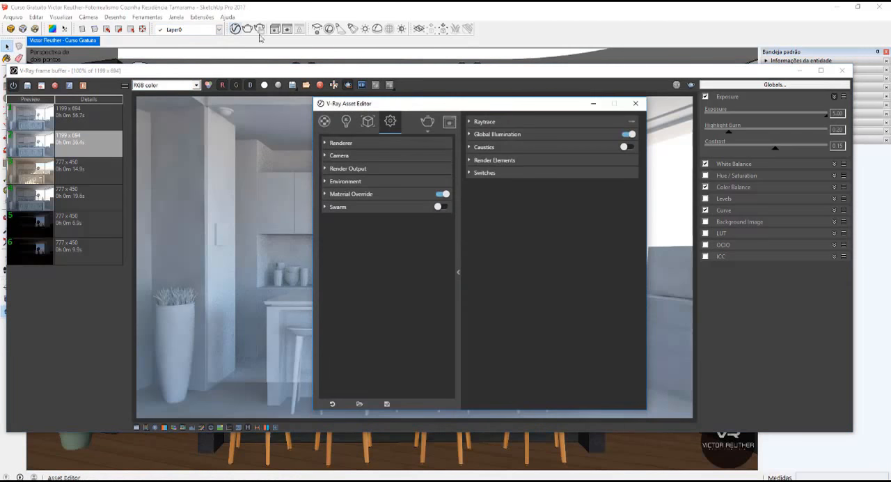
click(509, 122)
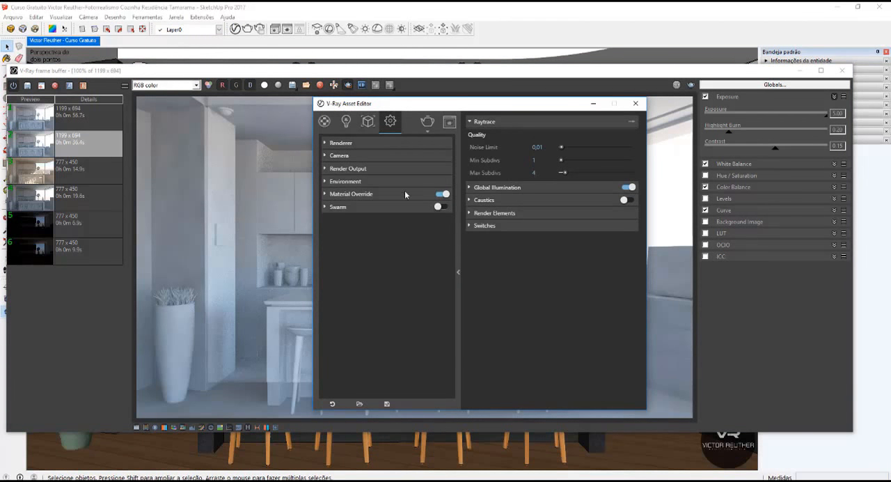
click(594, 104)
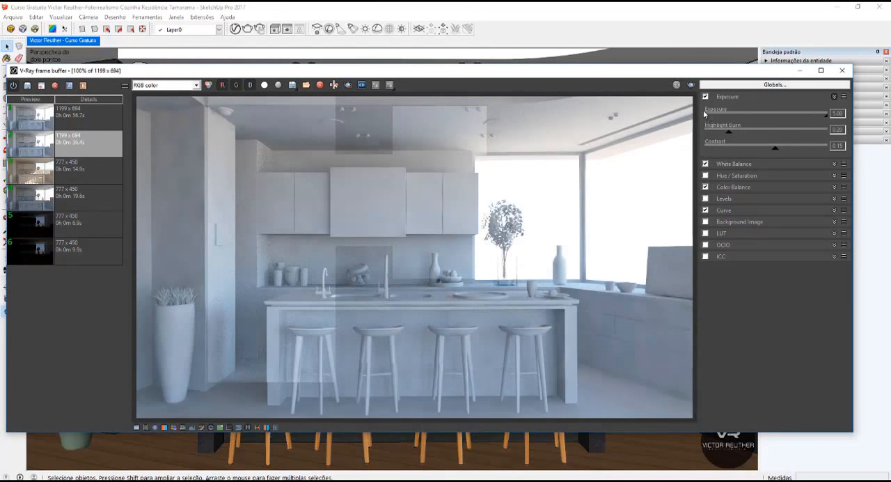
Render the full kitchen view without the region limit and display its Denoiser channel.
click(691, 85)
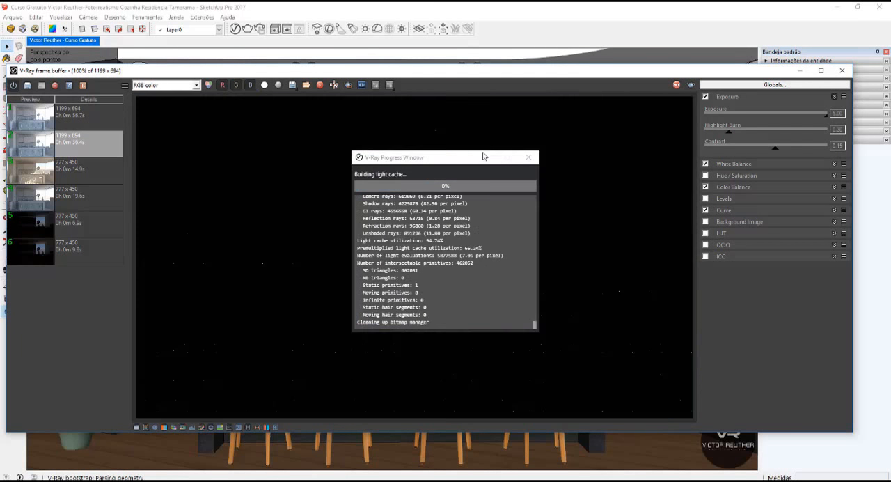
click(487, 163)
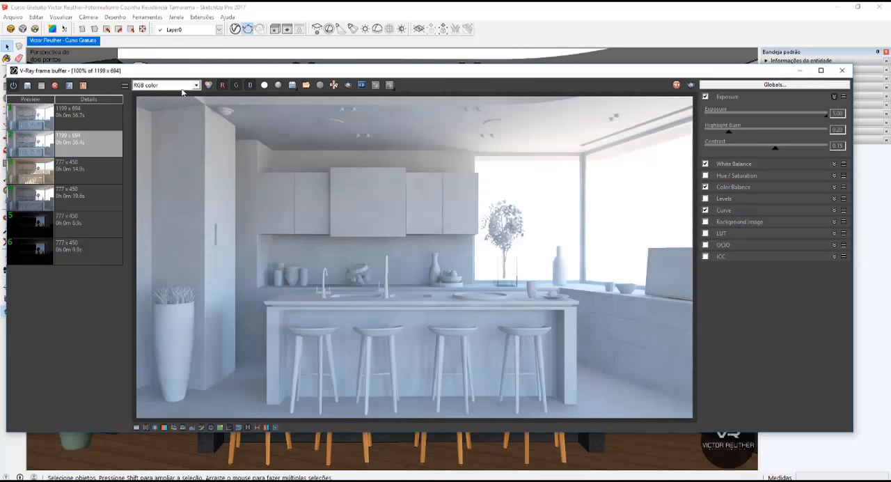
click(182, 89)
click(167, 105)
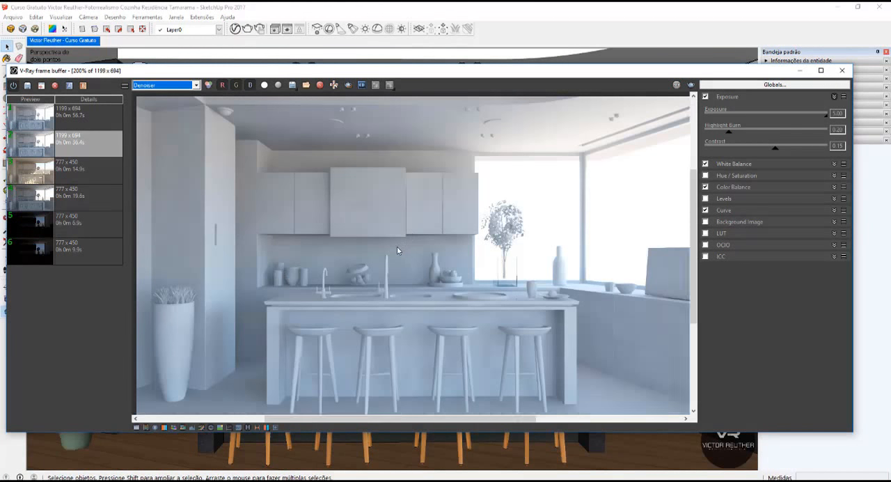
Examine the denoised render close up across the planter, stools, island counter and window area.
scroll(398, 250, up, 2)
middle_drag(412, 230, 475, 155)
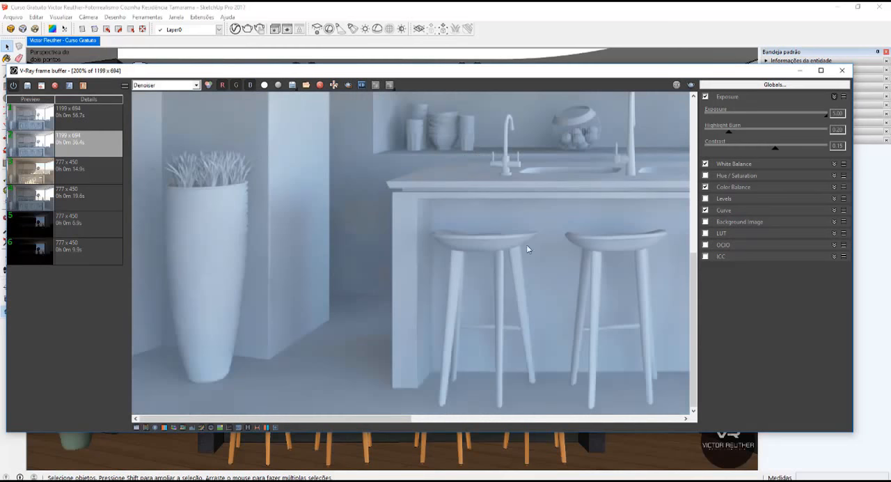
middle_drag(527, 246, 372, 240)
middle_drag(565, 269, 354, 235)
middle_drag(514, 126, 466, 183)
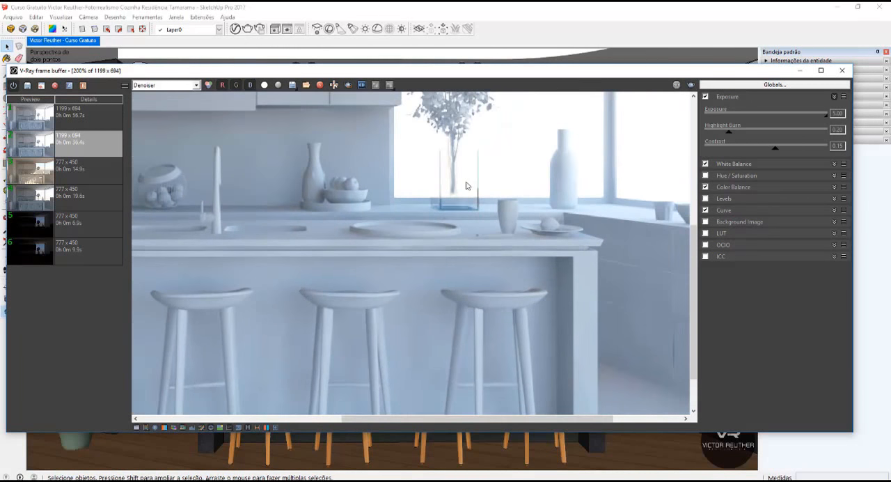
scroll(467, 186, down, 2)
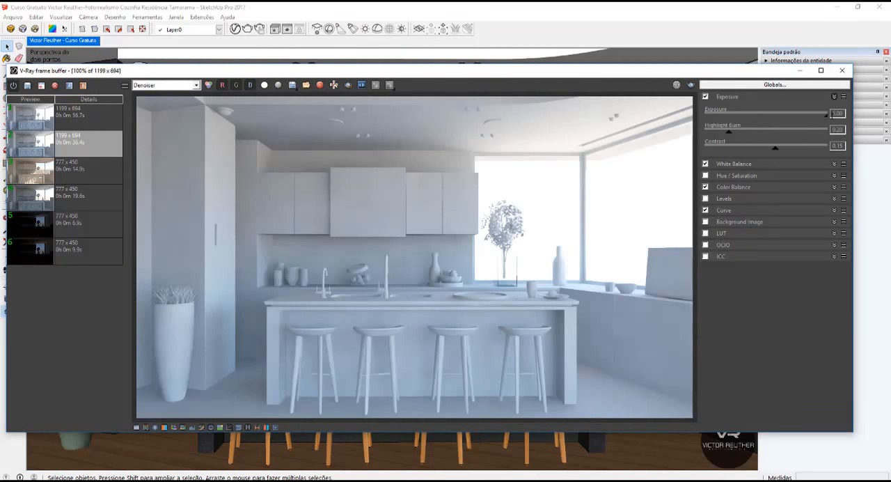
Set the highlight burn to 0.14, the contrast to 0.12 and the white balance temperature to 7332.
drag(827, 116, 828, 116)
mouse_move(775, 149)
mouse_down()
mouse_move(789, 149)
mouse_move(763, 151)
mouse_move(773, 152)
mouse_up()
drag(728, 135, 721, 132)
click(739, 165)
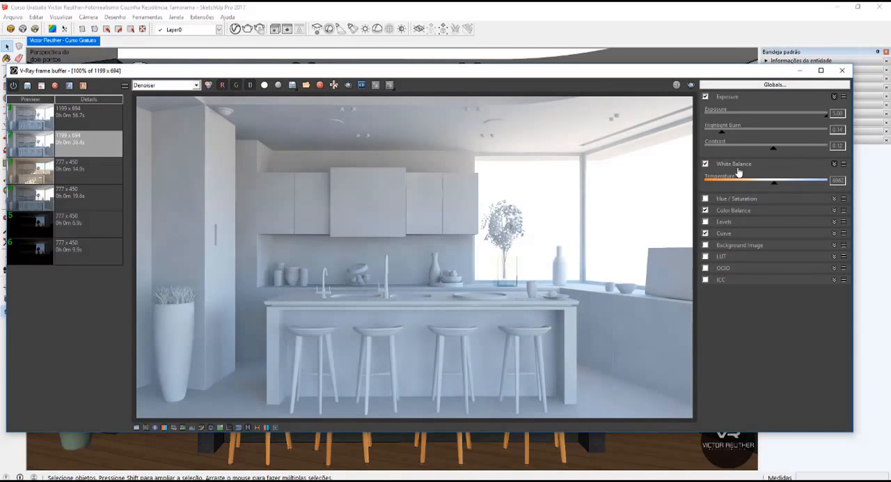
drag(775, 184, 781, 187)
Reshape the Curve correction by shifting its highlight handle and moving its shadow handle to about 0.32, 0.27.
click(723, 234)
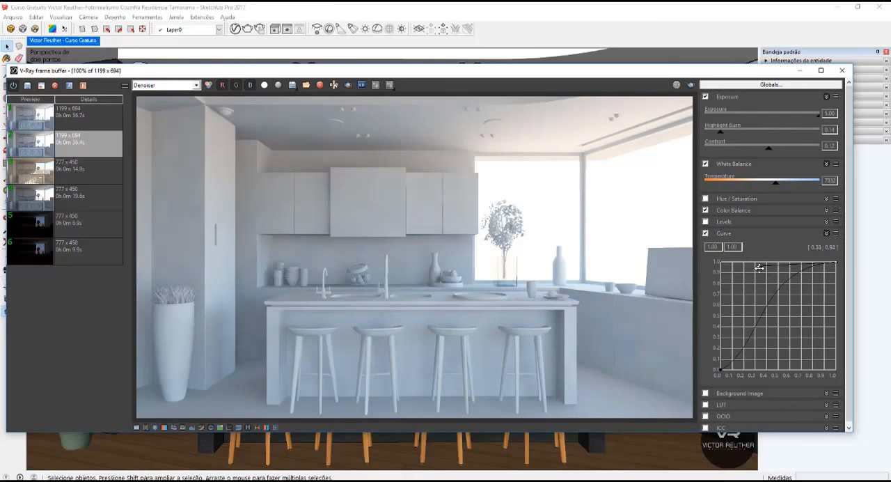
drag(760, 268, 780, 268)
drag(720, 369, 757, 340)
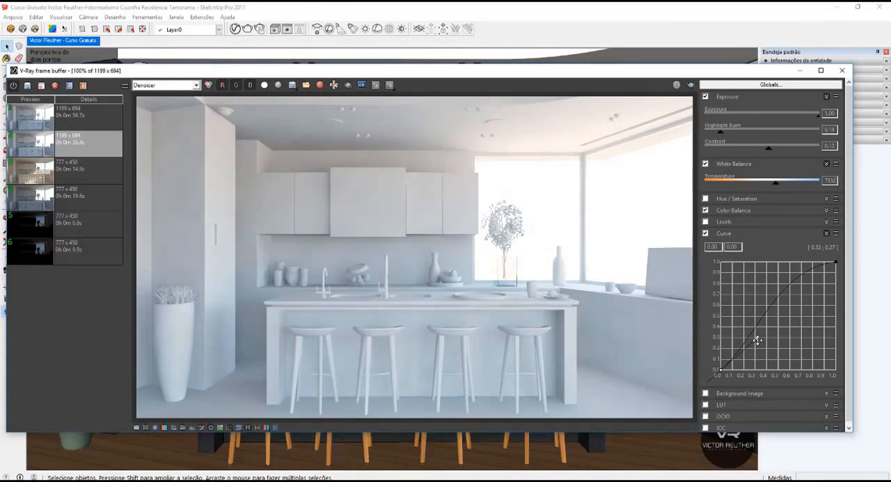
Maximise the frame buffer and examine the corrected render close up over the counter, cabinets, ceiling and window plant.
click(820, 70)
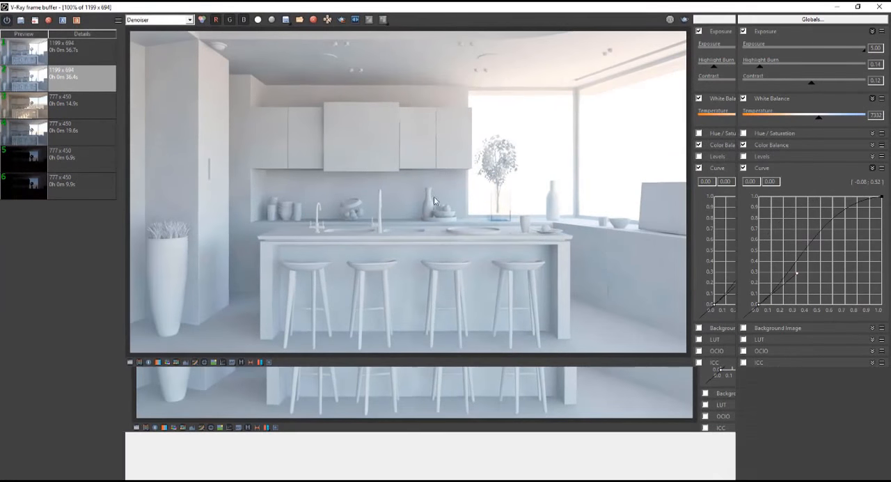
scroll(487, 240, up, 4)
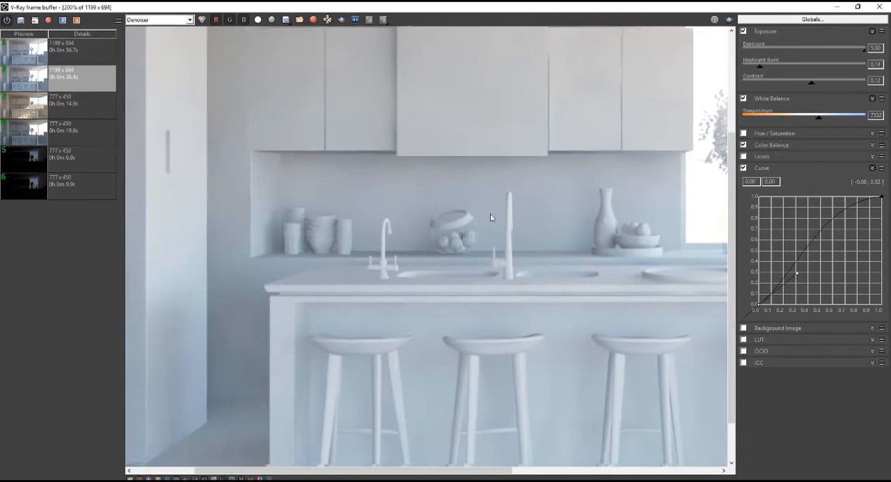
middle_drag(491, 214, 607, 167)
middle_drag(460, 158, 445, 356)
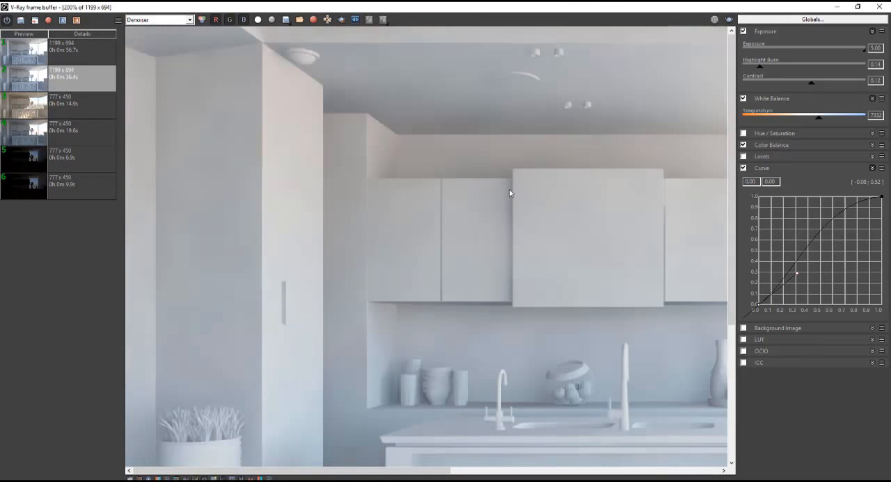
middle_drag(717, 193, 445, 159)
middle_drag(487, 179, 420, 128)
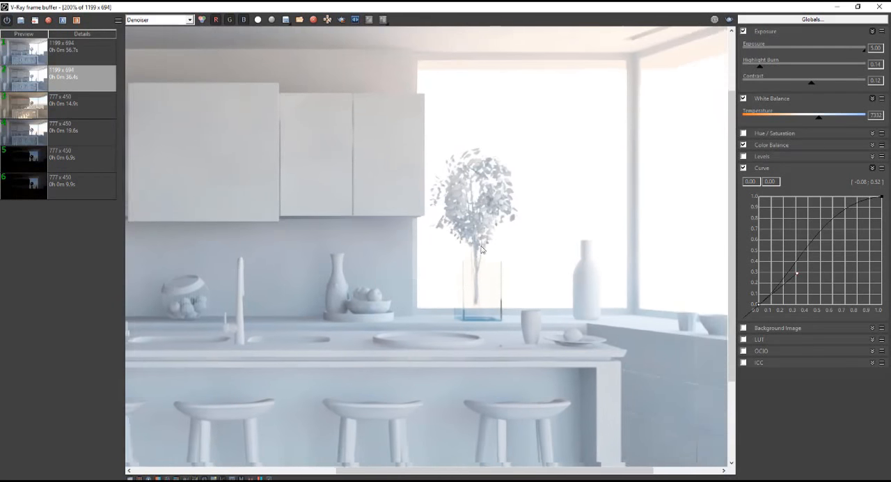
middle_drag(482, 249, 340, 223)
Save the corrected full-frame render to the frame buffer history and select its entry.
scroll(343, 223, down, 1)
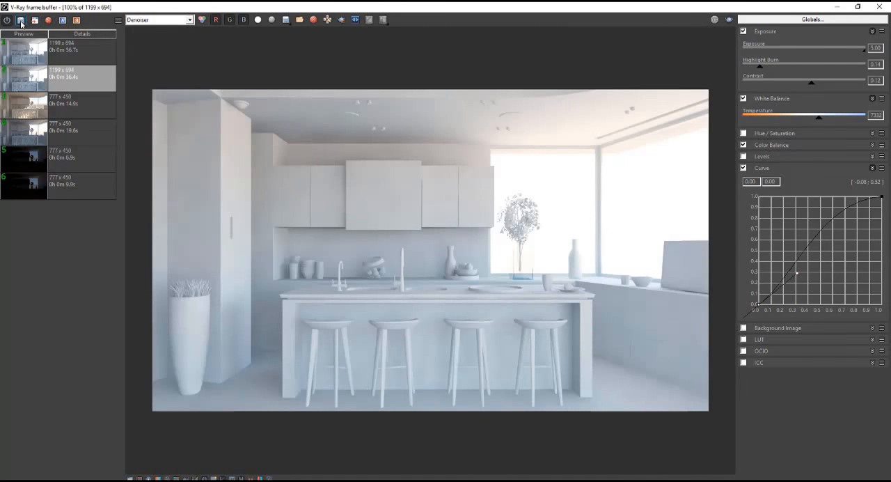
click(74, 62)
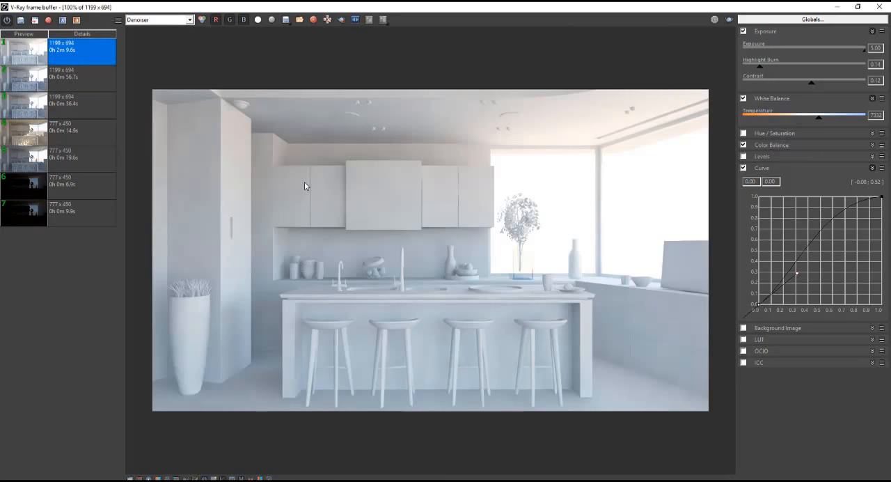